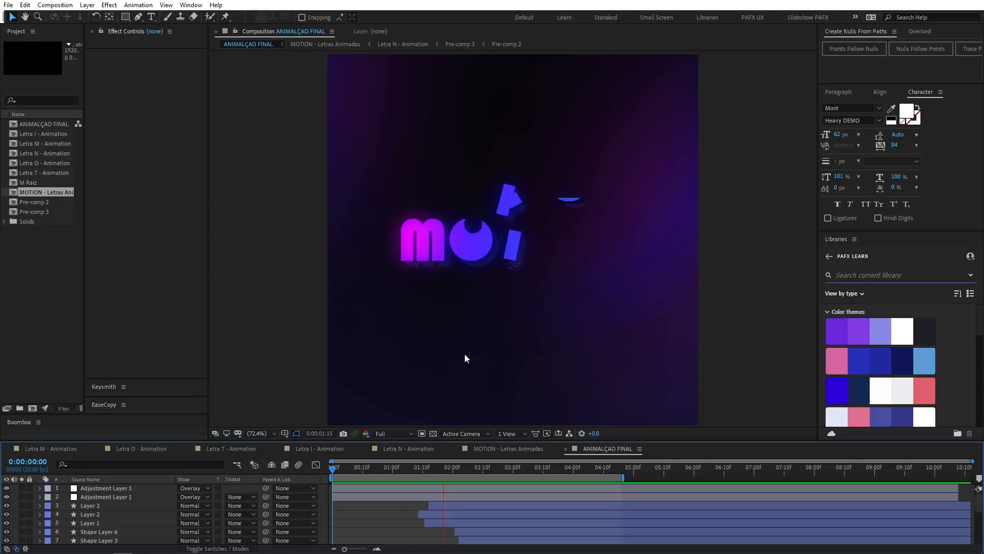
# Open the MOTION - Letras Animadas composition at 0:00:04:24 and view the finished word at 100%.
pyautogui.press('space')
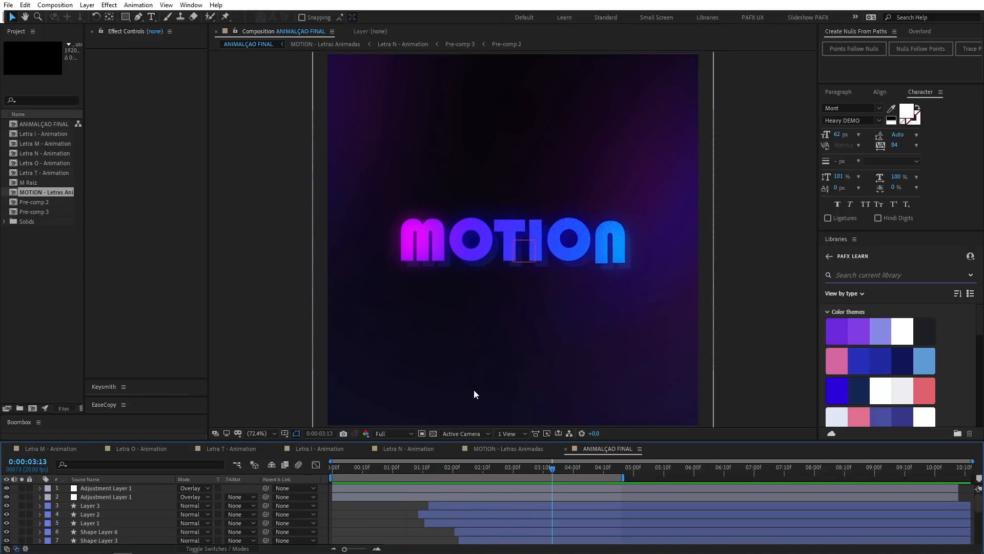
pyautogui.click(491, 447)
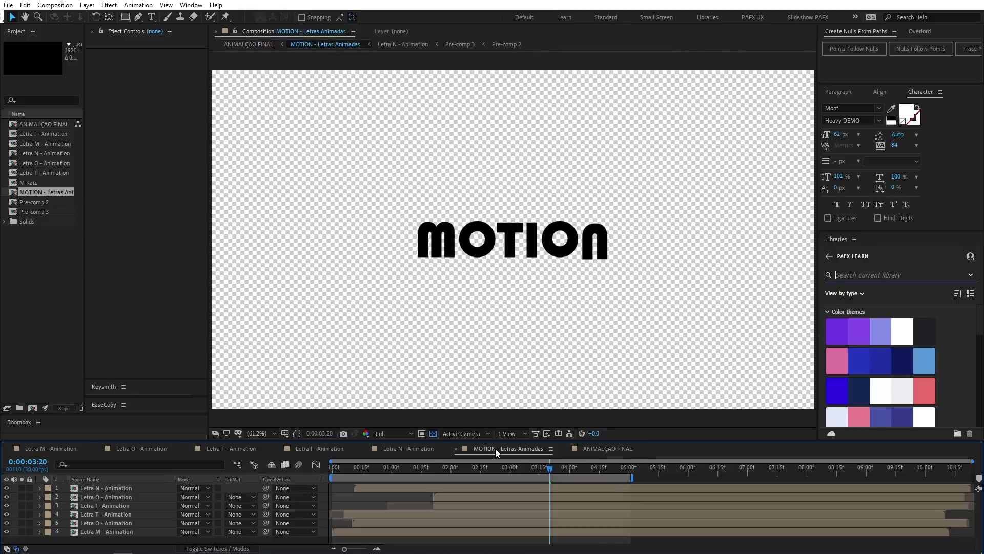
pyautogui.click(617, 463)
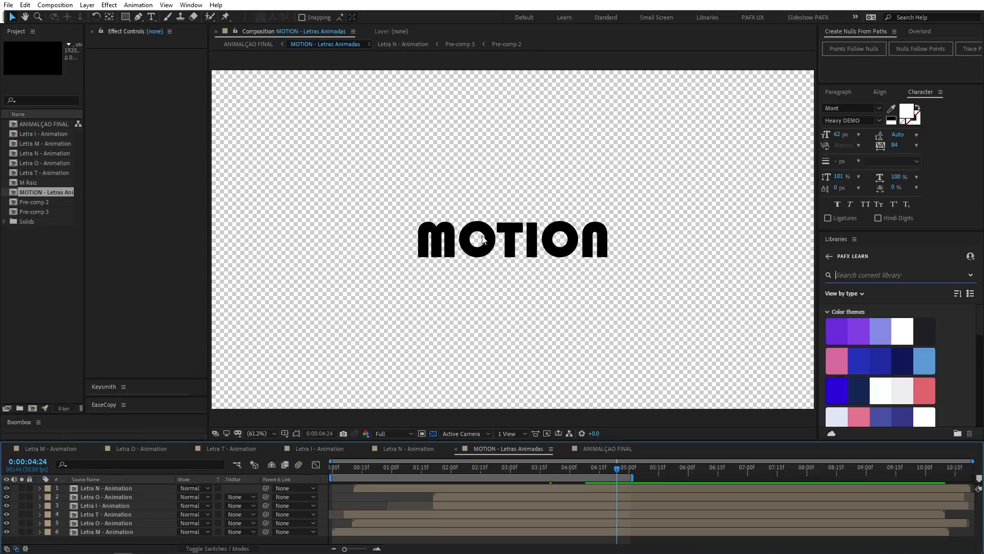
pyautogui.press('/')
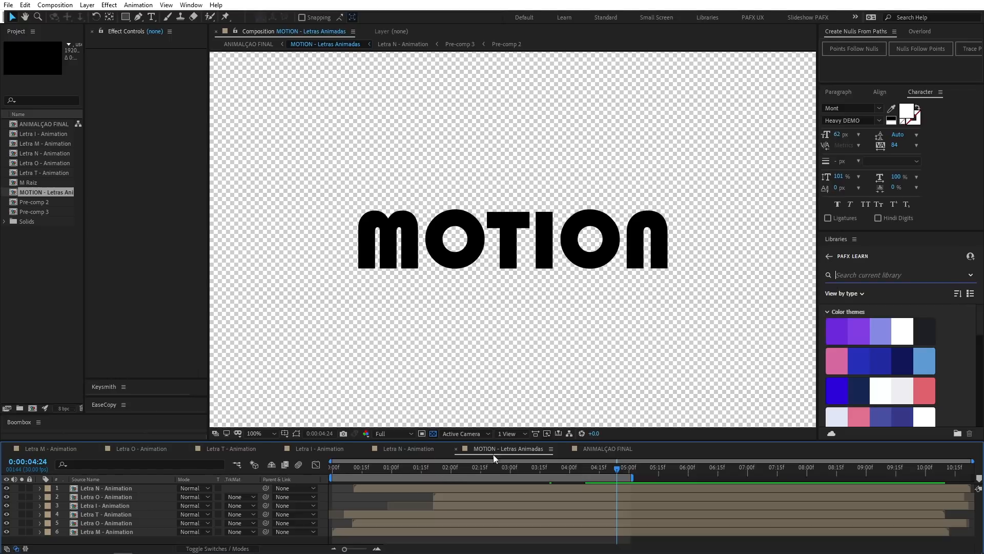
# Check the ANIMALÇAO FINAL composition at 0:00:01:12, and preview Letra M - Animation from its start.
pyautogui.click(597, 448)
pyautogui.moveTo(354, 465); pyautogui.dragTo(428, 469)
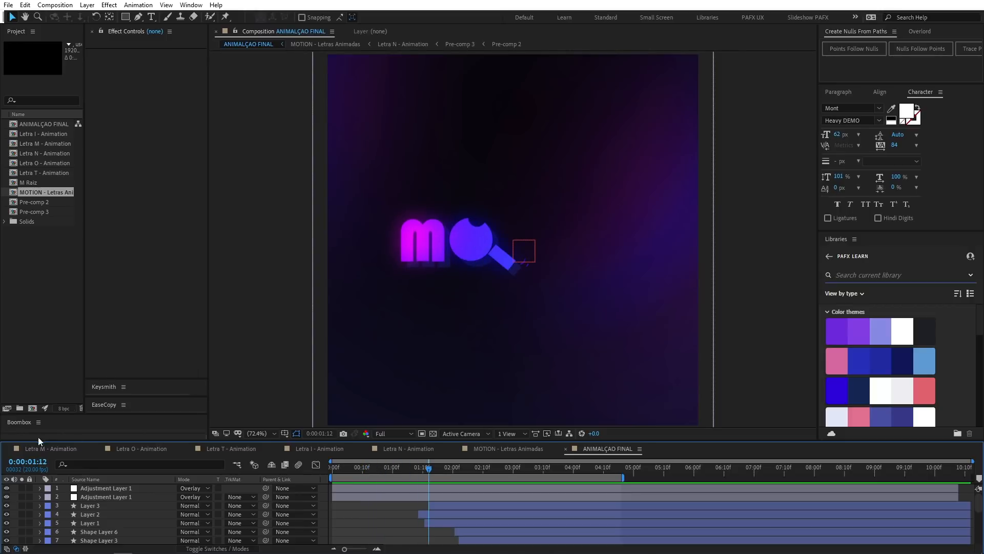
pyautogui.click(60, 450)
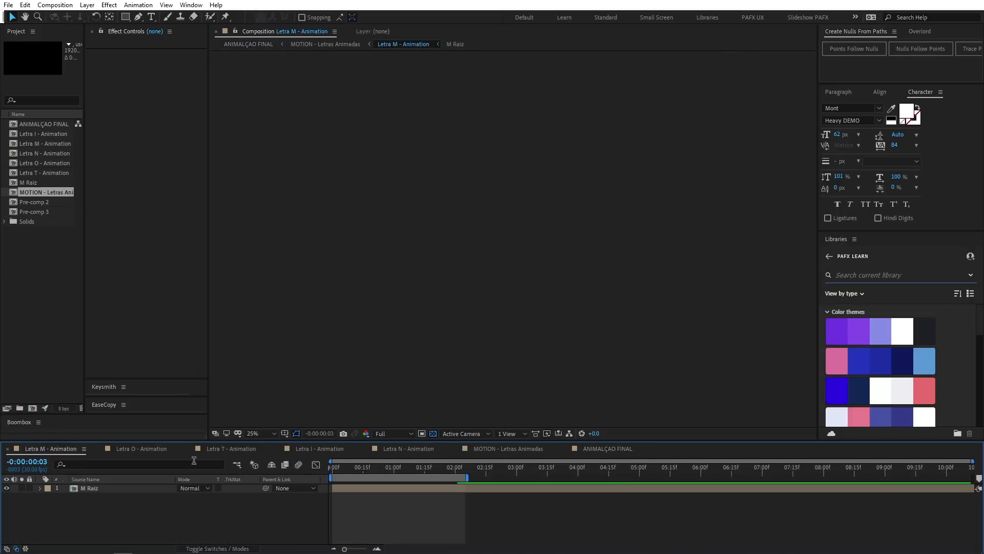
pyautogui.moveTo(395, 465); pyautogui.dragTo(328, 475)
pyautogui.press('space')
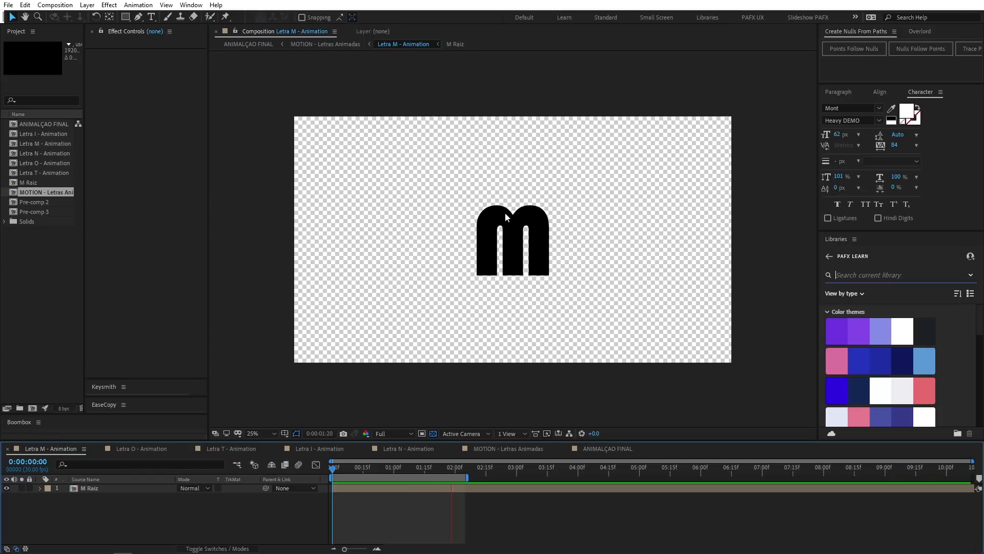
# Open the M Raiz composition nested in Letra M - Animation and play through its opening frames.
pyautogui.click(118, 487)
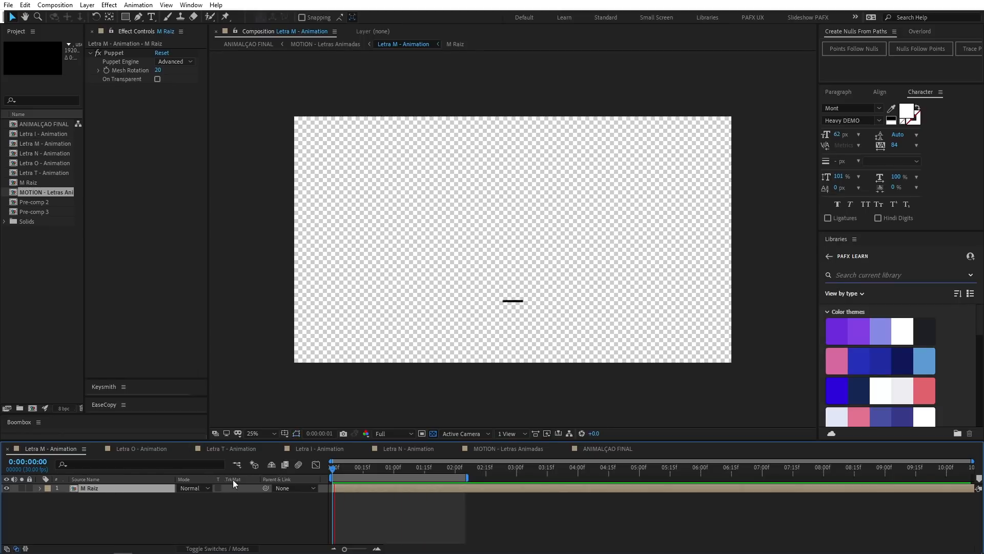
pyautogui.doubleClick(127, 487)
pyautogui.moveTo(425, 468); pyautogui.dragTo(595, 468)
pyautogui.press('space')
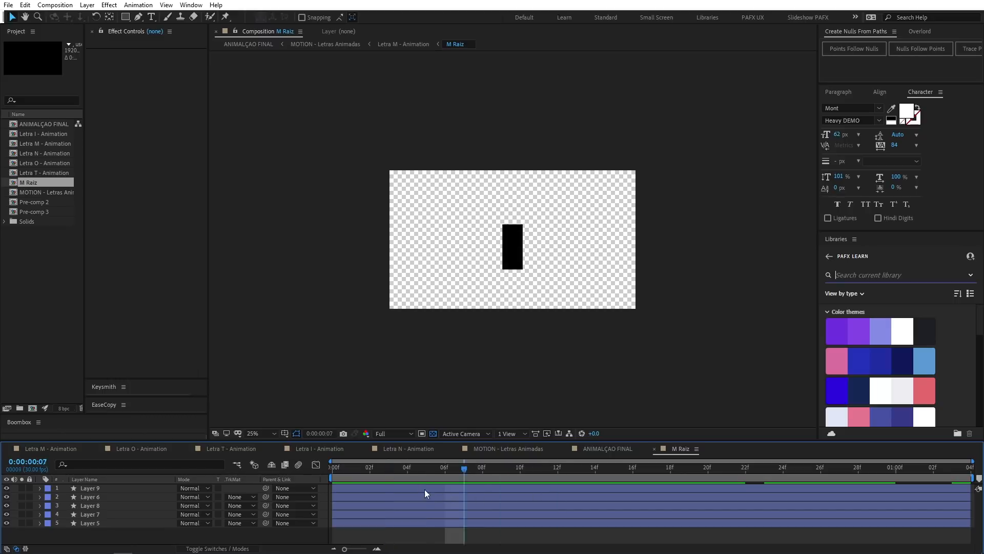
# Inspect the middle stem on Layer 5 and the left leg on Layer 6, up to 0:00:01:02.
pyautogui.click(90, 522)
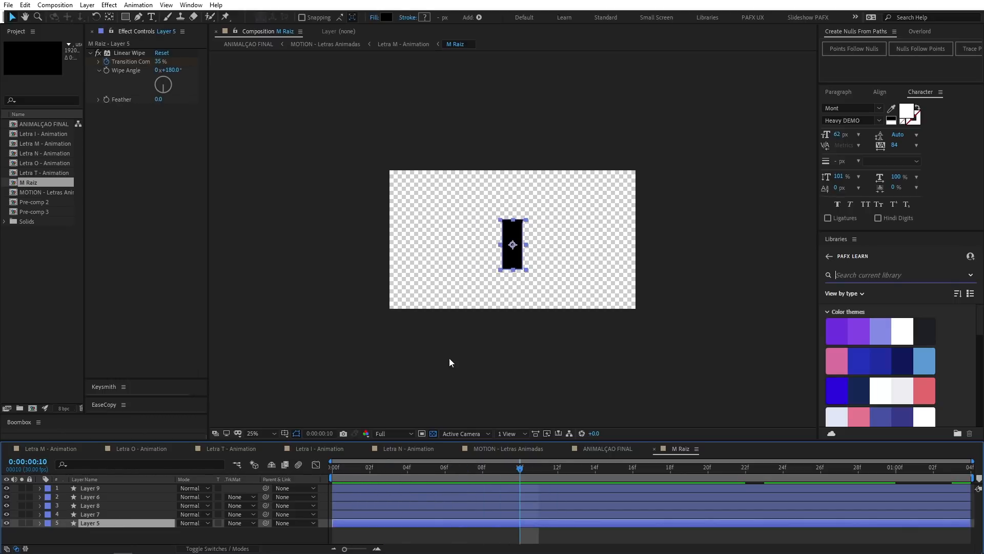
pyautogui.scroll(2, 485, 350)
pyautogui.moveTo(488, 311); pyautogui.dragTo(486, 312)
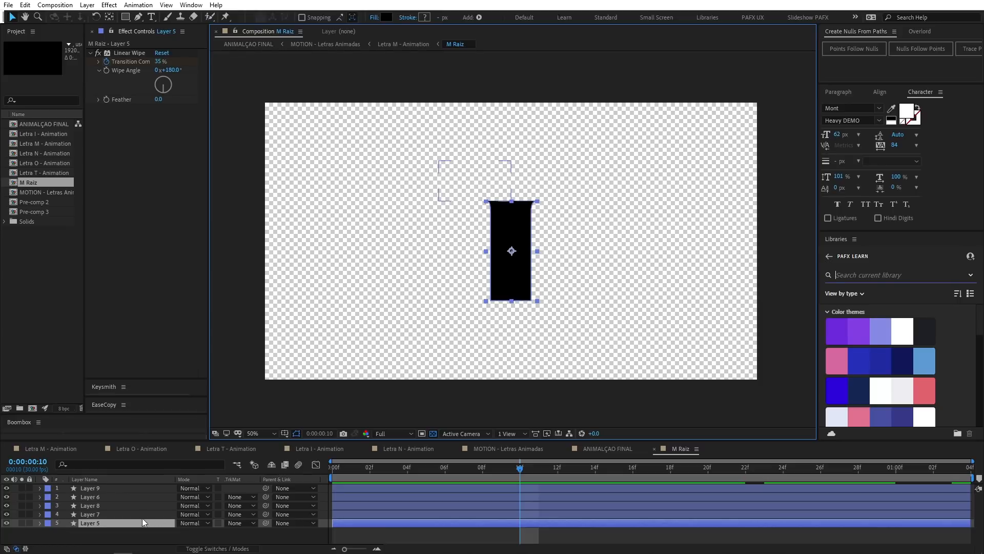
pyautogui.click(137, 506)
pyautogui.click(138, 497)
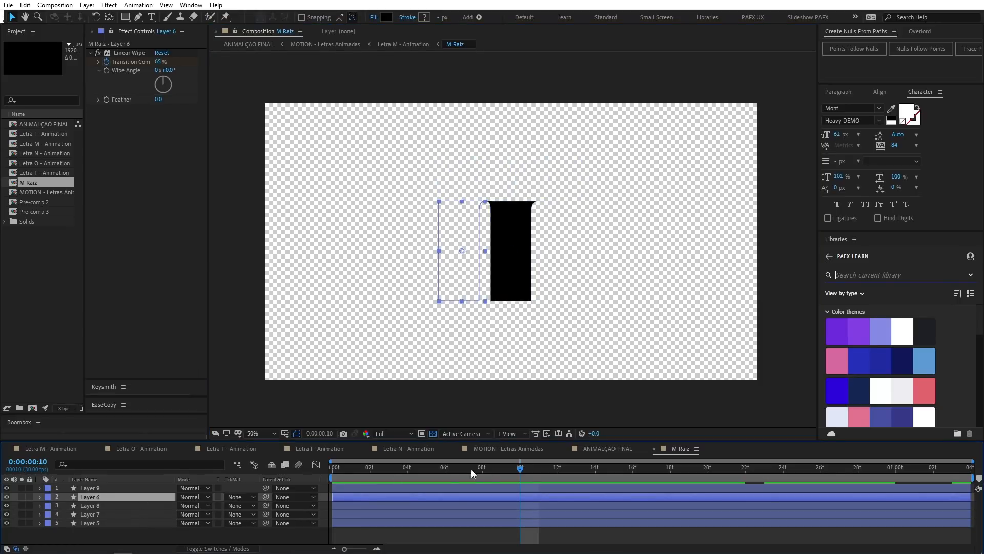
pyautogui.moveTo(520, 468); pyautogui.dragTo(934, 478)
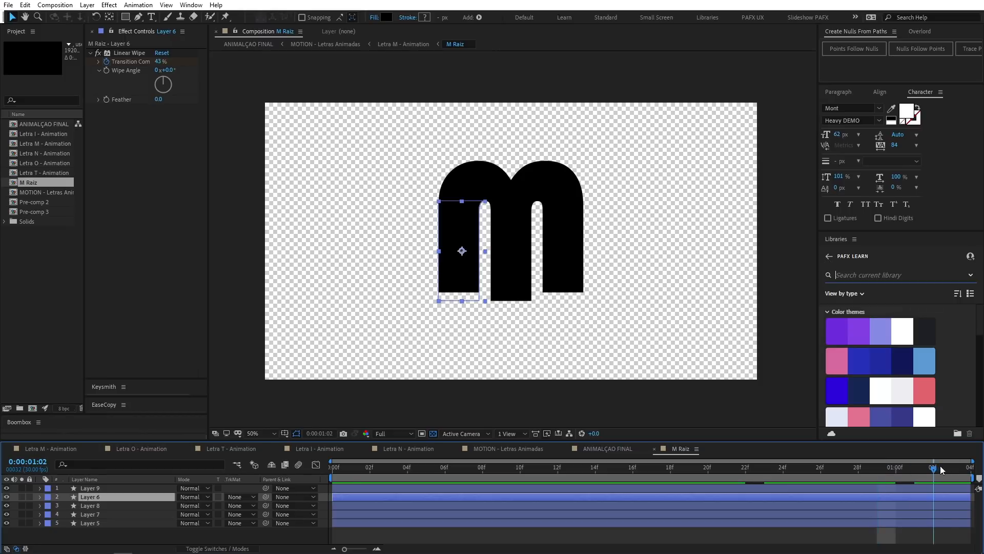
# Compare the M's two outer legs by selecting Layer 9 and Layer 6 in turn.
pyautogui.click(103, 488)
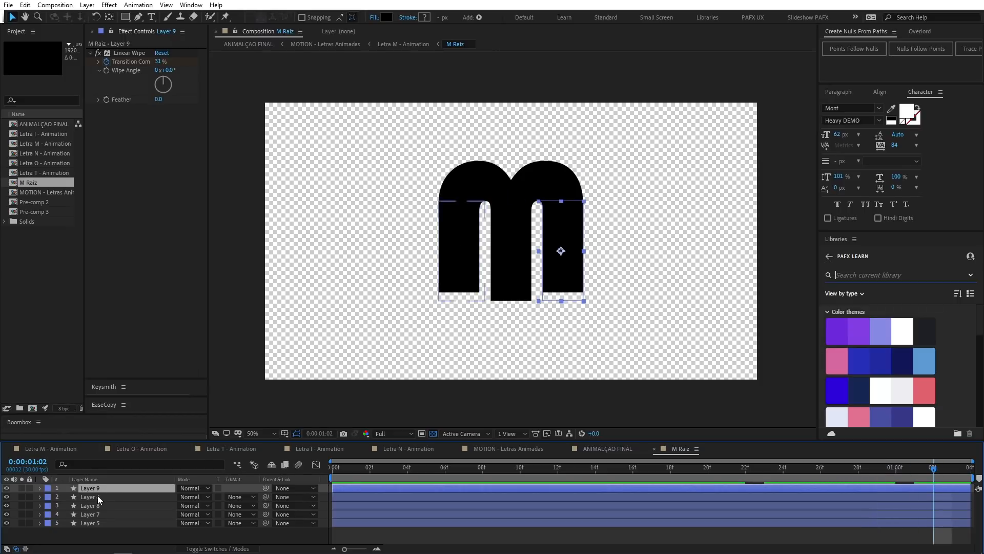
pyautogui.click(97, 495)
pyautogui.click(97, 490)
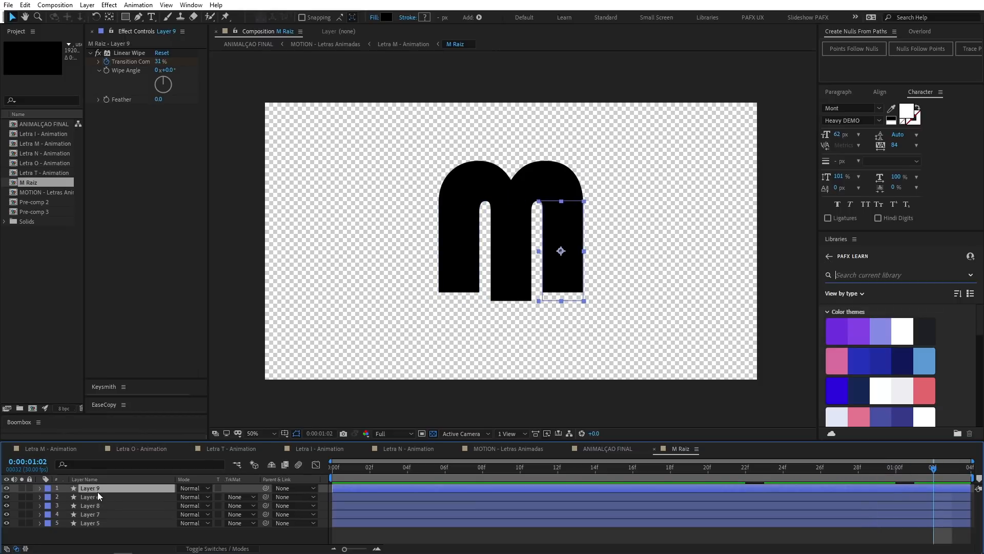
pyautogui.click(462, 239)
pyautogui.click(570, 249)
# Try pulling the right arch, left arch and middle stem away from the M, undoing each move.
pyautogui.click(560, 187)
pyautogui.moveTo(560, 188); pyautogui.dragTo(589, 156)
pyautogui.hotkey('ctrl', 'z')
pyautogui.moveTo(464, 180); pyautogui.dragTo(431, 148)
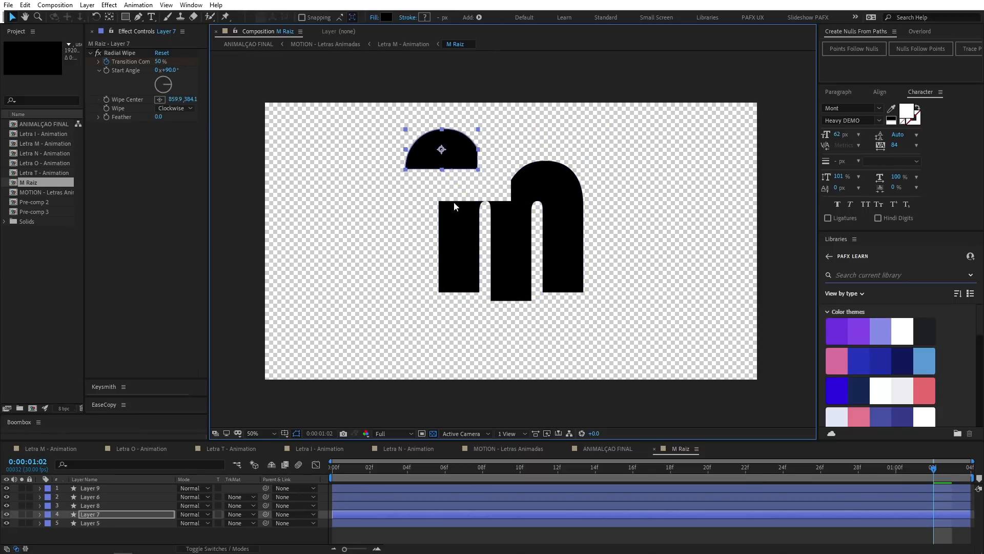
pyautogui.hotkey('ctrl', 'z')
pyautogui.moveTo(517, 234); pyautogui.dragTo(515, 270)
pyautogui.hotkey('ctrl', 'z')
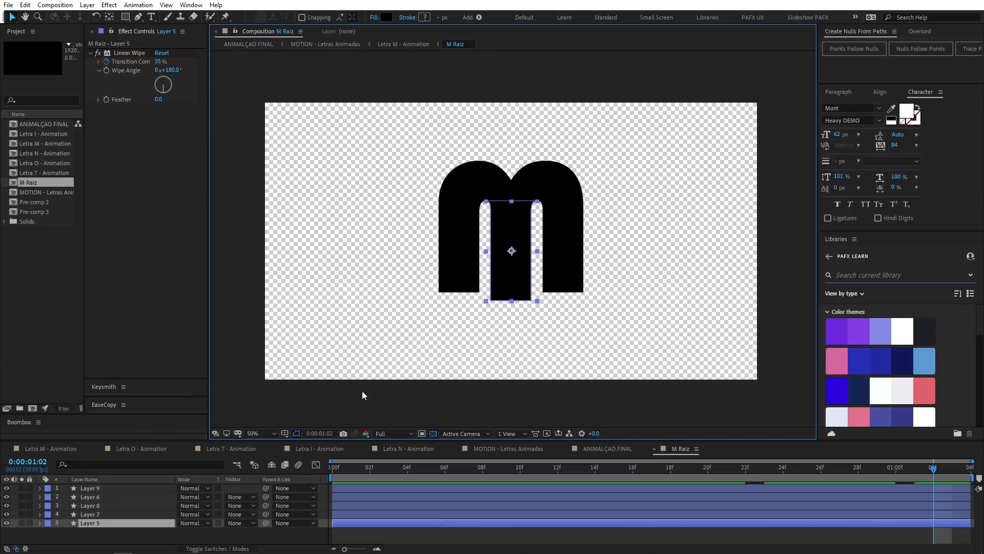
# Examine how the stem, the arches on Layers 7 and 8 and the outer legs wipe on up to 0:00:01:01.
pyautogui.moveTo(339, 468); pyautogui.dragTo(518, 484)
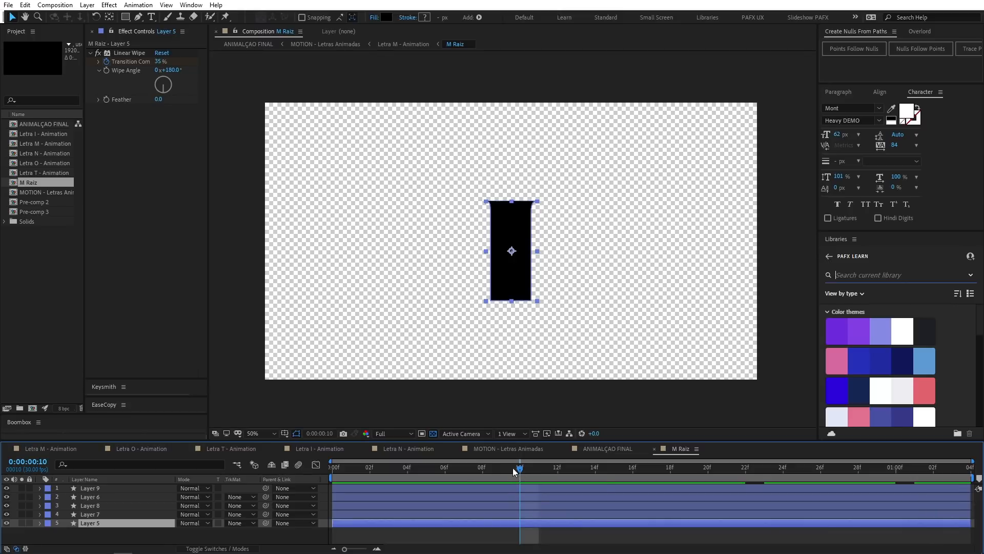
pyautogui.click(107, 514)
pyautogui.click(110, 505)
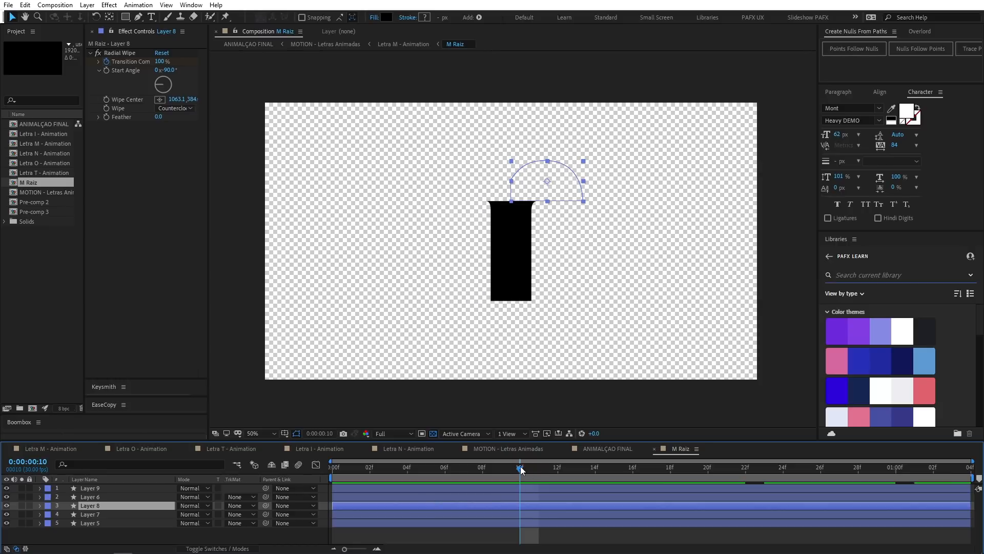
pyautogui.moveTo(520, 468); pyautogui.dragTo(700, 509)
pyautogui.press('pageup')
pyautogui.press('space')
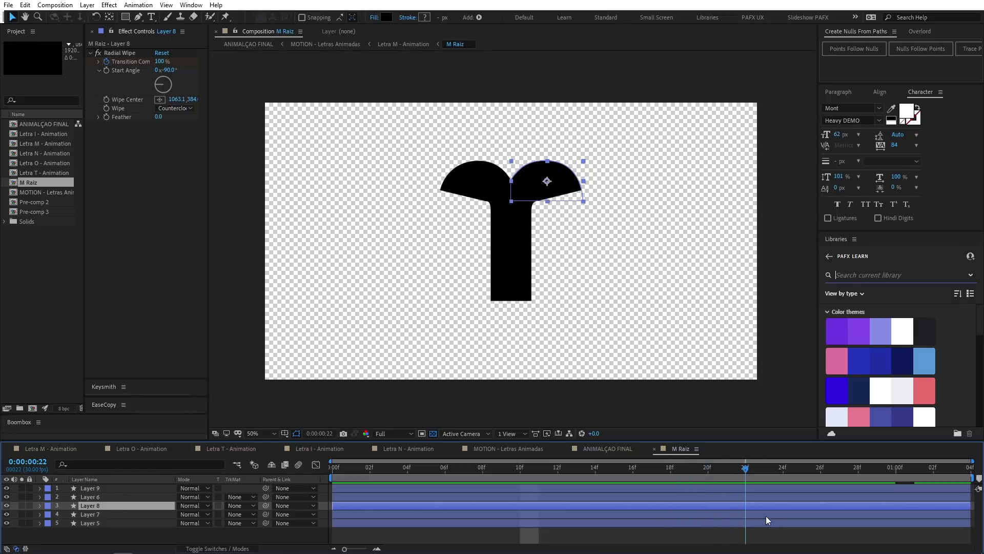
pyautogui.press('space')
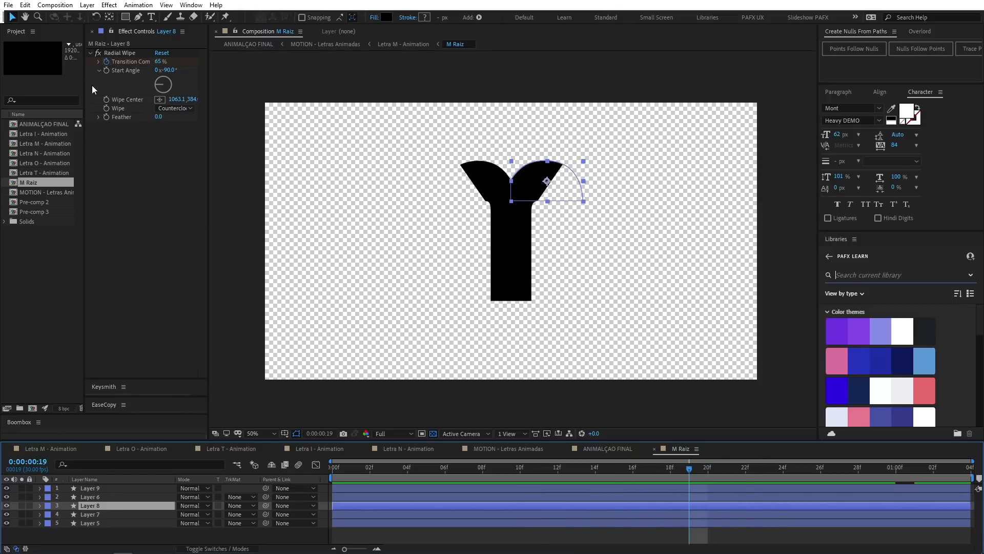
pyautogui.moveTo(689, 471); pyautogui.dragTo(767, 513)
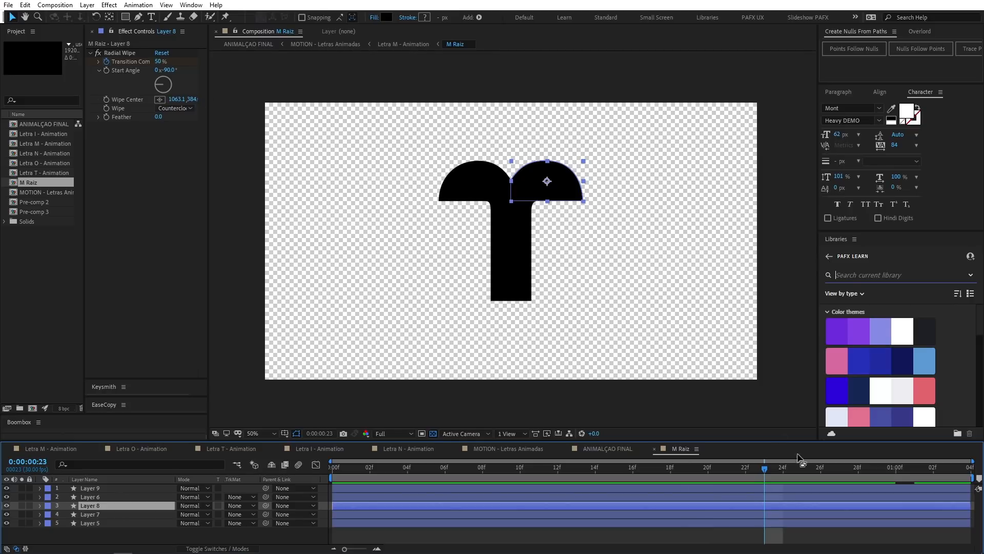
pyautogui.moveTo(765, 468); pyautogui.dragTo(916, 484)
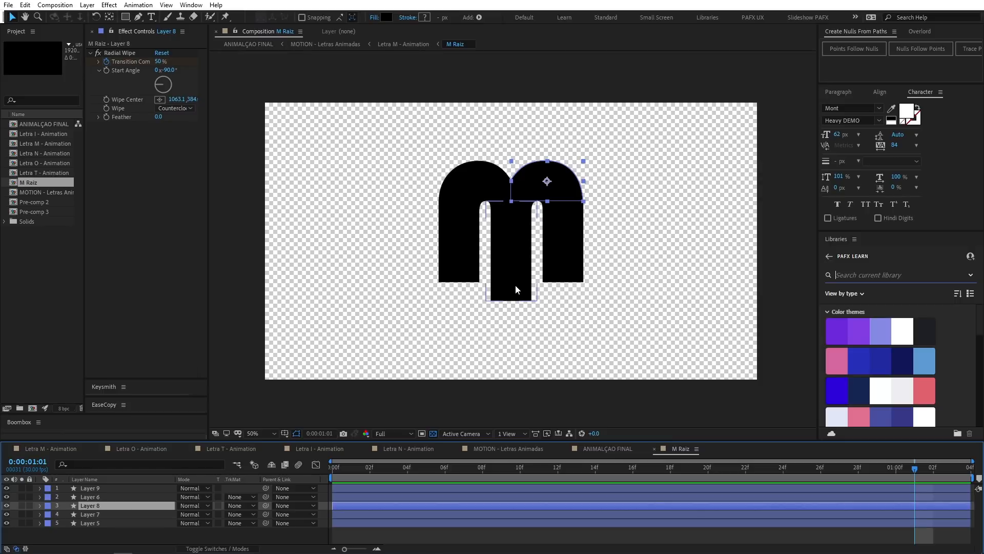
# Reveal the animated properties of all five layers and enlarge the timeline to fit every keyframe.
pyautogui.hotkey('ctrl', 'a')
pyautogui.press('u')
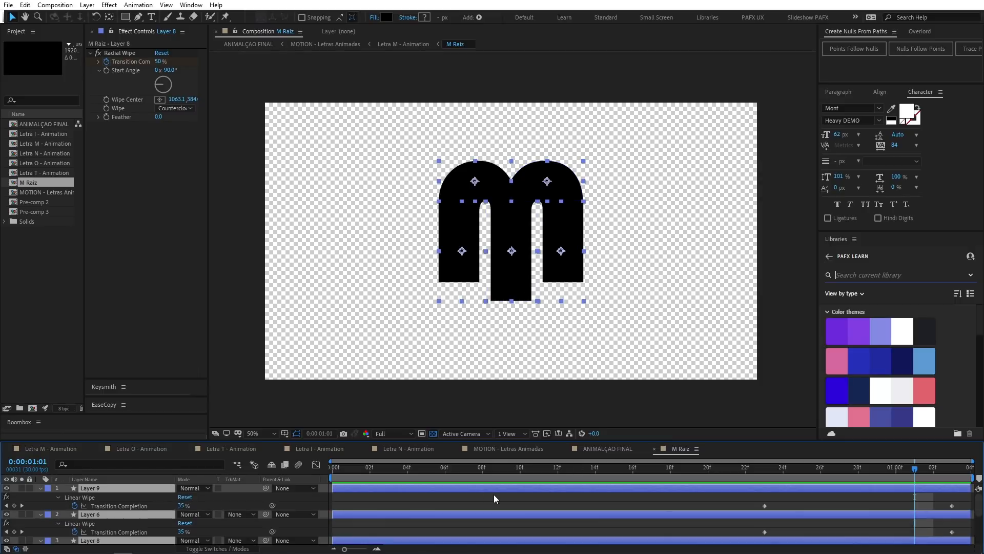
pyautogui.scroll(-3, 497, 493)
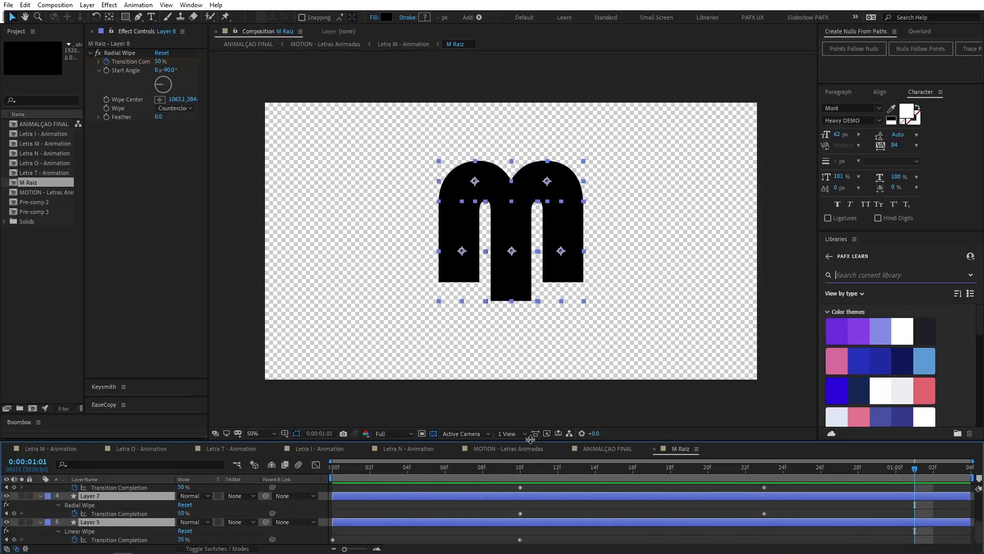
pyautogui.moveTo(528, 441); pyautogui.dragTo(533, 330)
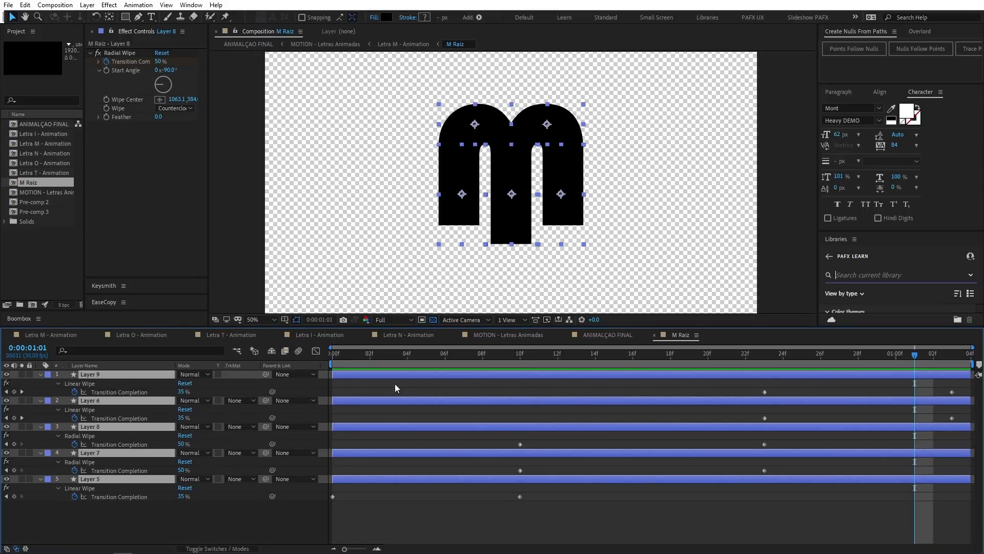
# Review the Transition Completion keyframes up to 0:00:01:03, and select Layer 5's first keyframe to check the stem's wipe.
pyautogui.moveTo(356, 361); pyautogui.dragTo(953, 384)
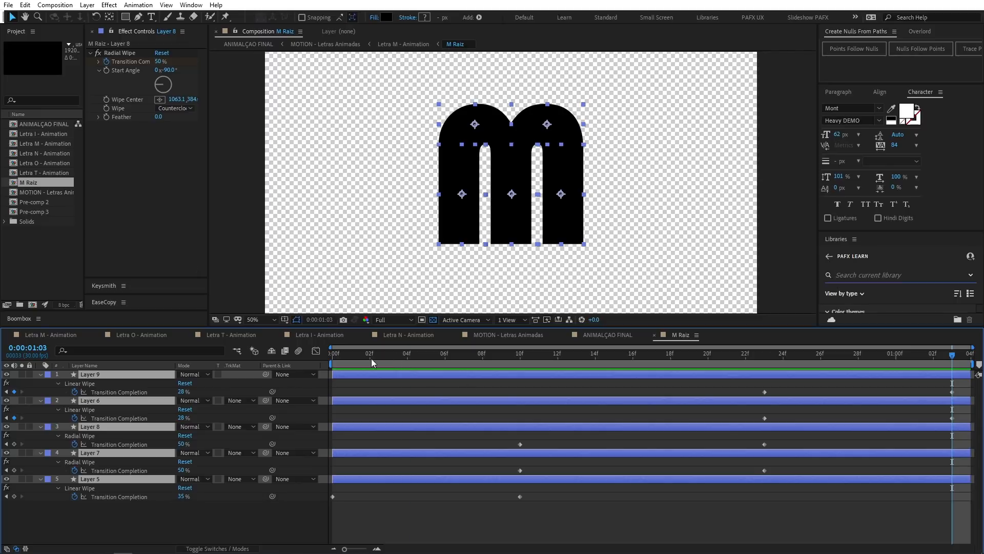
pyautogui.press('Home')
pyautogui.click(332, 497)
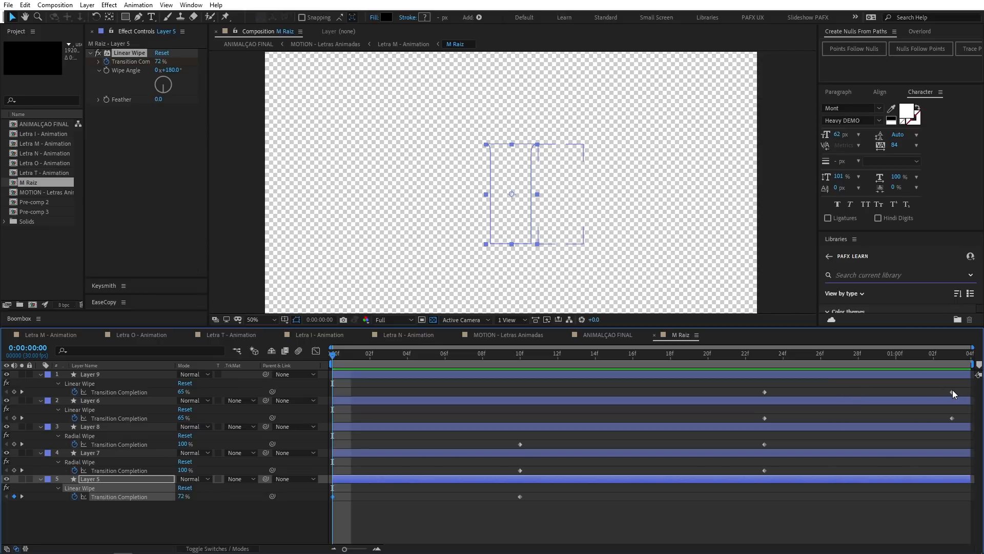
pyautogui.moveTo(369, 353); pyautogui.dragTo(482, 359)
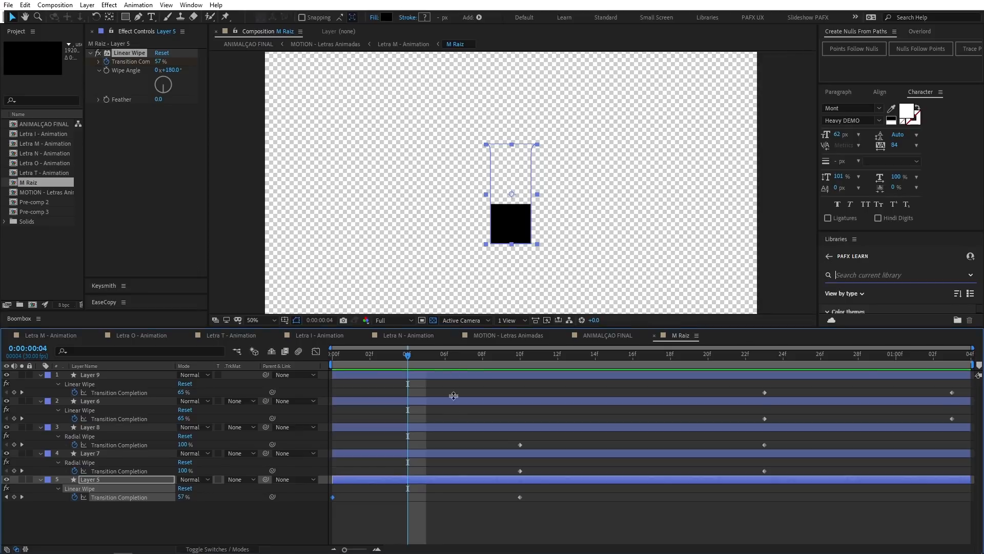
# Shrink the timeline slightly and select the Transition Completion properties of all five layers together.
pyautogui.moveTo(458, 327); pyautogui.dragTo(458, 352)
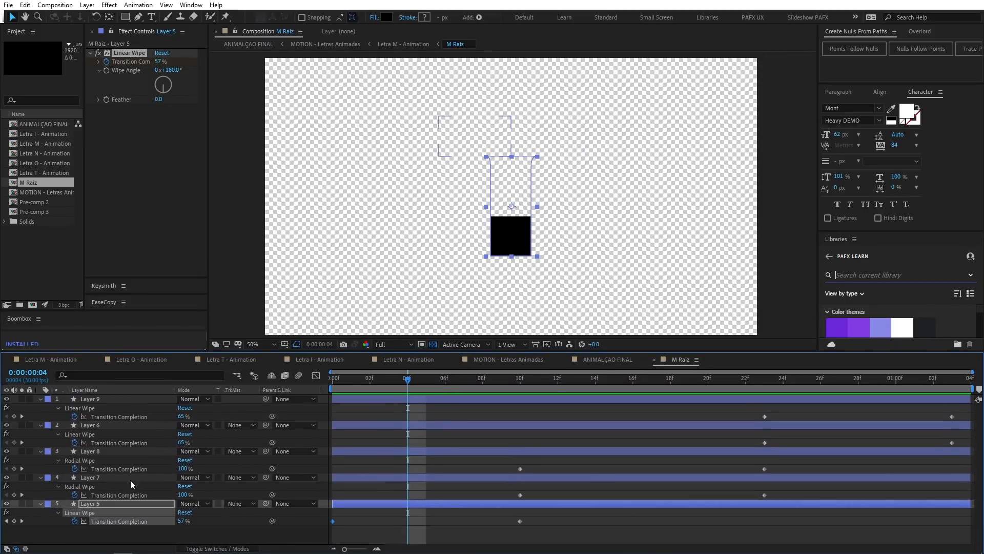
pyautogui.click(136, 524)
pyautogui.keyDown('ctrl'); pyautogui.click(115, 479); pyautogui.keyUp('ctrl')
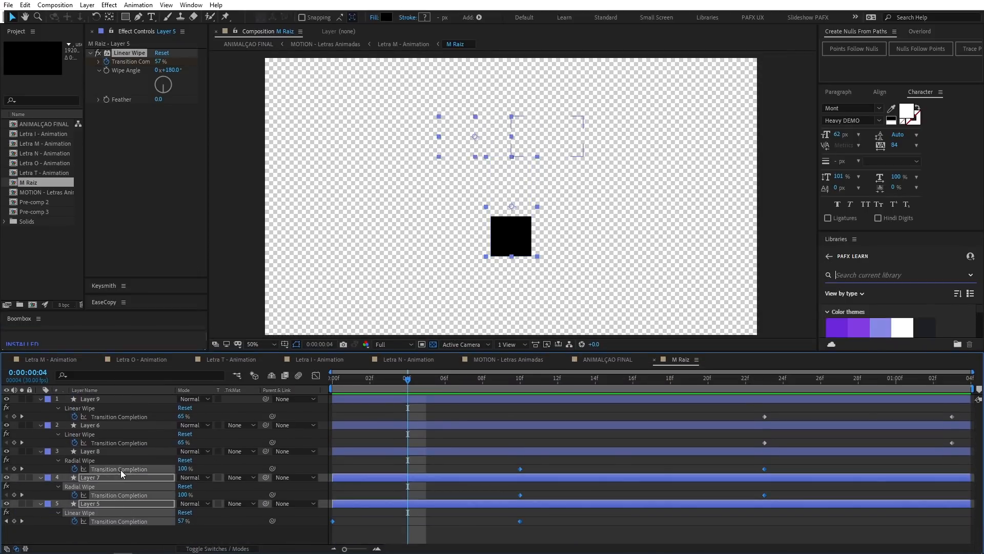
pyautogui.keyDown('ctrl'); pyautogui.click(123, 452); pyautogui.keyUp('ctrl')
pyautogui.keyDown('ctrl'); pyautogui.click(129, 426); pyautogui.keyUp('ctrl')
pyautogui.keyDown('ctrl'); pyautogui.click(134, 400); pyautogui.keyUp('ctrl')
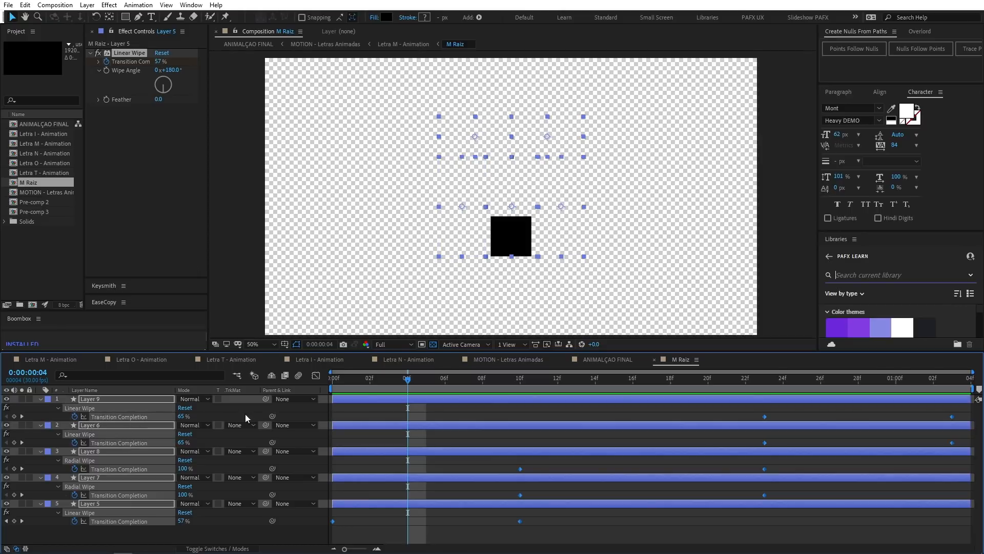
# Display the selected Transition Completion keyframes as a speed graph in the Graph Editor and return to the first frame.
pyautogui.click(313, 378)
pyautogui.rightClick(459, 440)
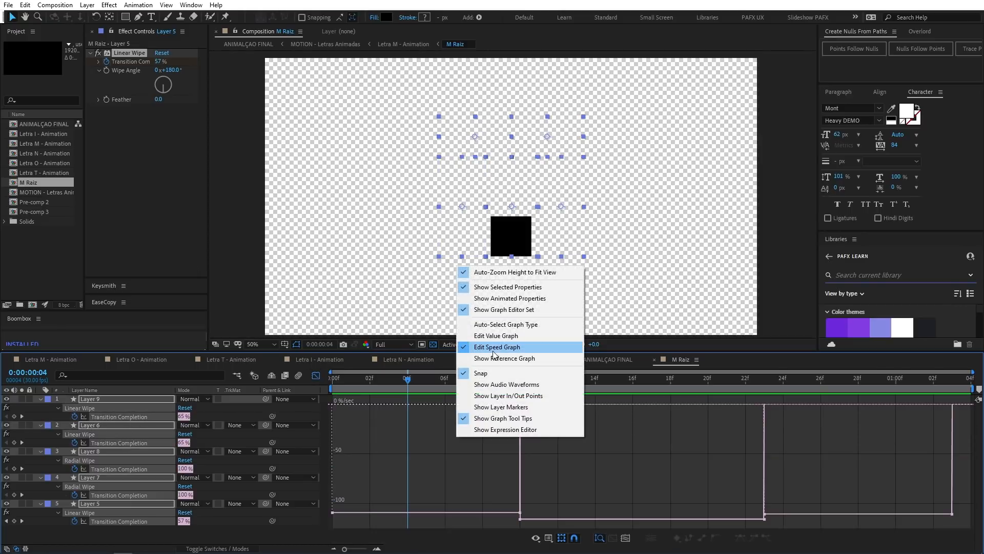
pyautogui.click(510, 352)
pyautogui.press('pageup')
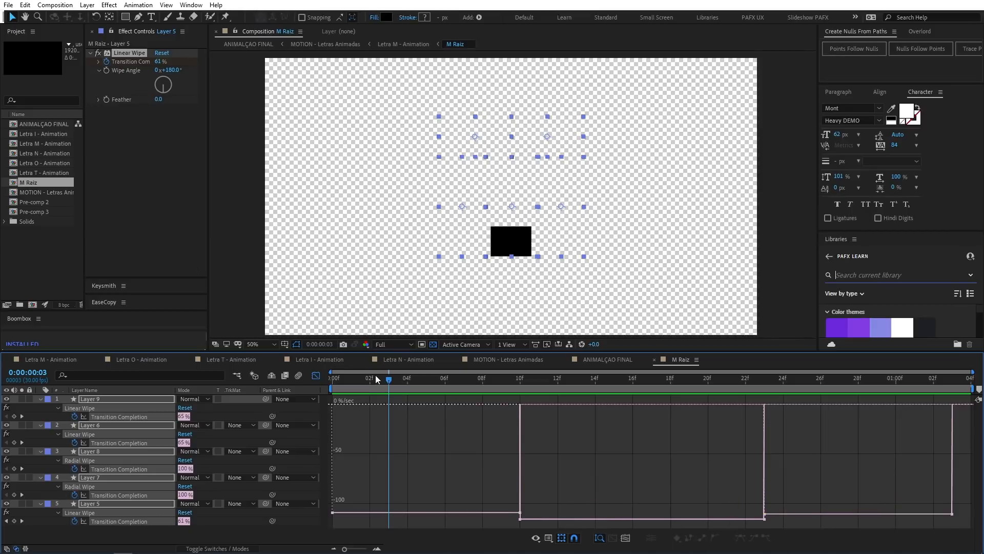
pyautogui.moveTo(376, 379); pyautogui.dragTo(308, 429)
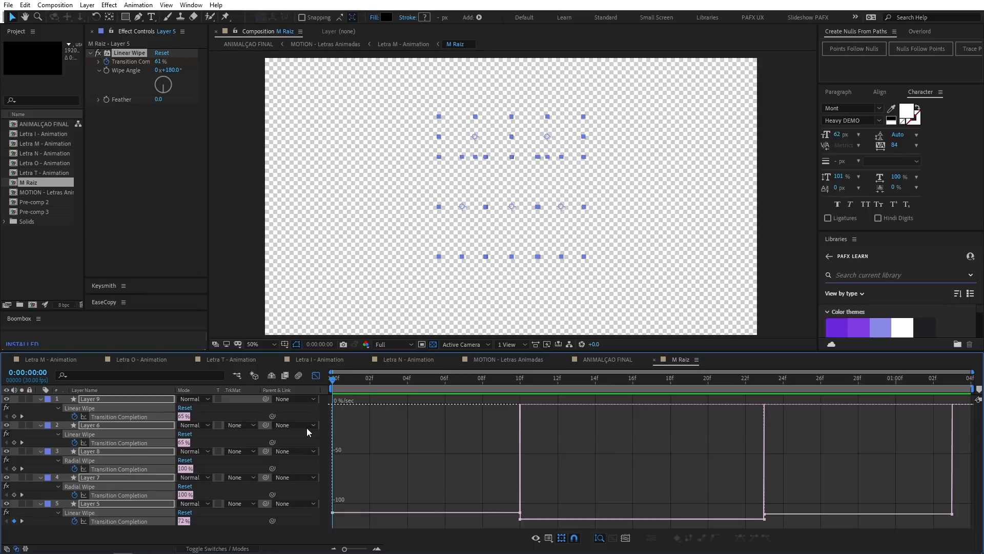
# Open the Letra M - Animation composition, reveal the M Raiz layer's keyframed properties and review the motion up to 0:00:02:06.
pyautogui.moveTo(306, 428); pyautogui.dragTo(465, 451)
pyautogui.click(655, 360)
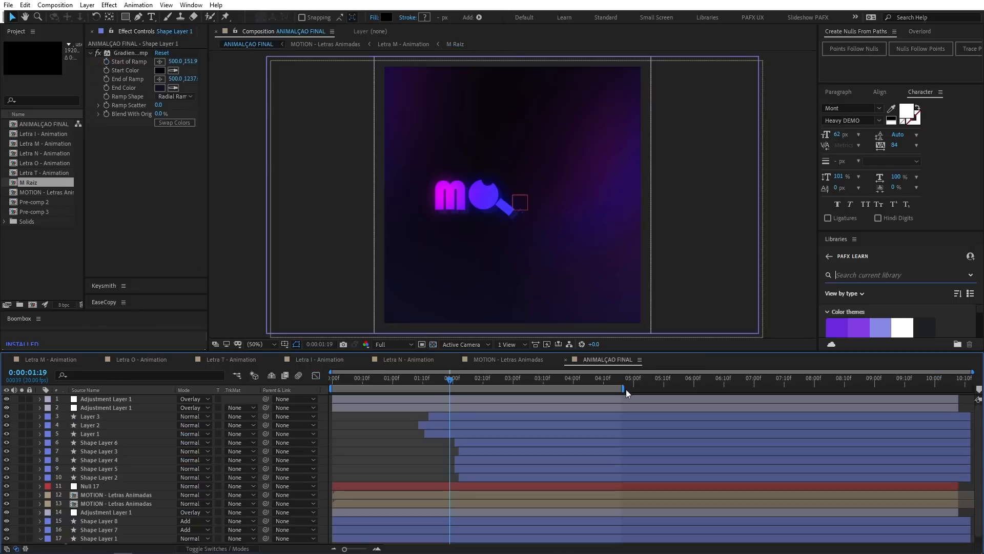
pyautogui.click(98, 359)
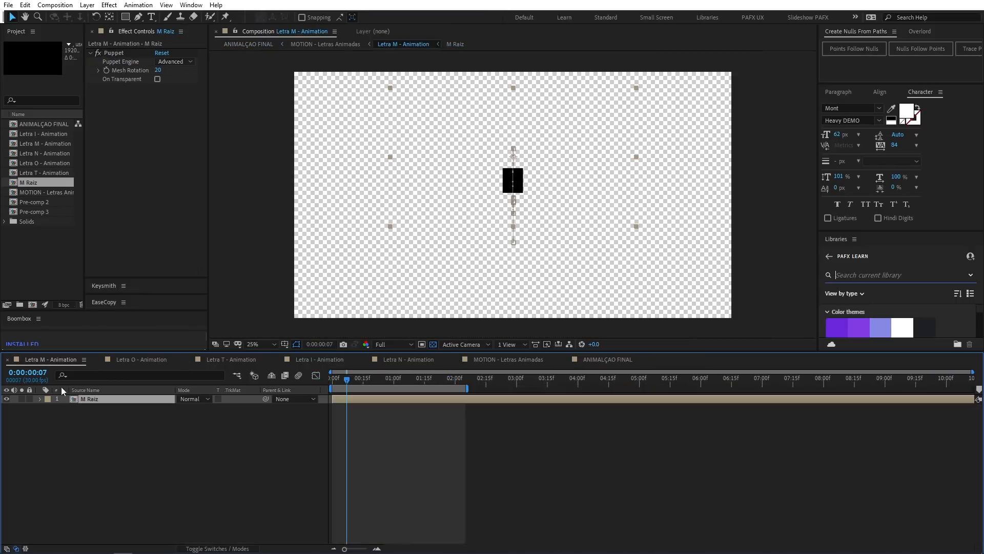
pyautogui.press('u')
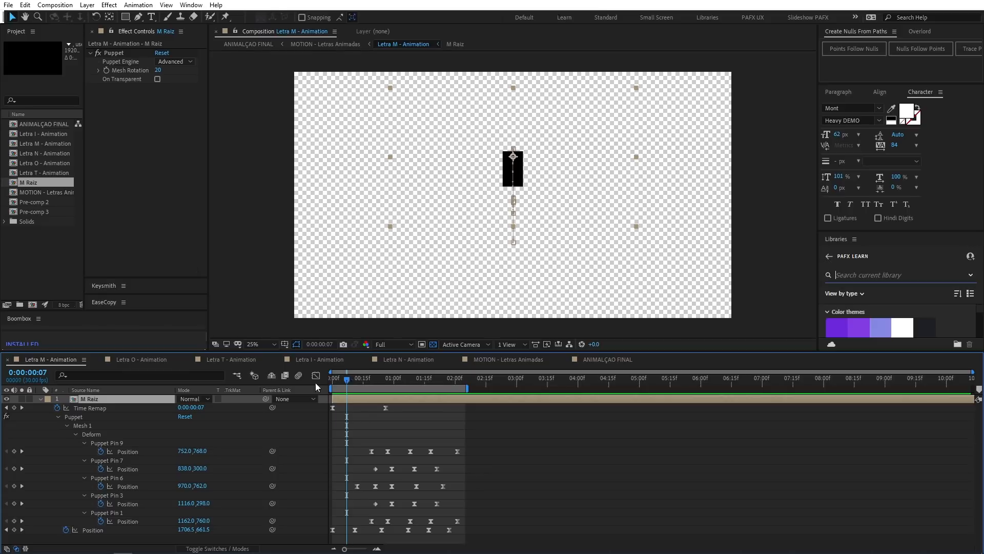
pyautogui.click(334, 382)
pyautogui.moveTo(336, 383); pyautogui.dragTo(467, 399)
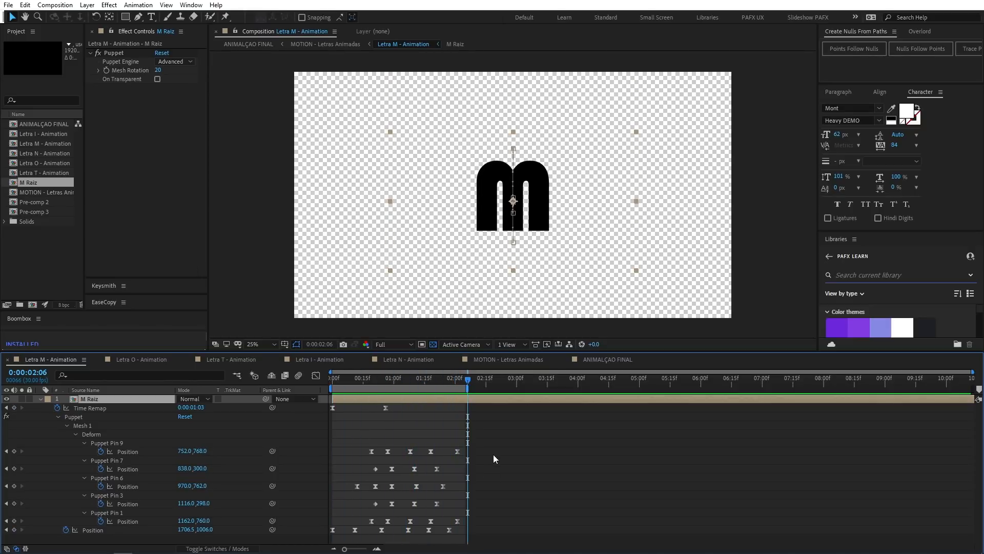
# Delete all Puppet pin and layer Position keyframes of M Raiz, keeping Time Remap, and preview the remaining animation.
pyautogui.moveTo(482, 452); pyautogui.dragTo(334, 530)
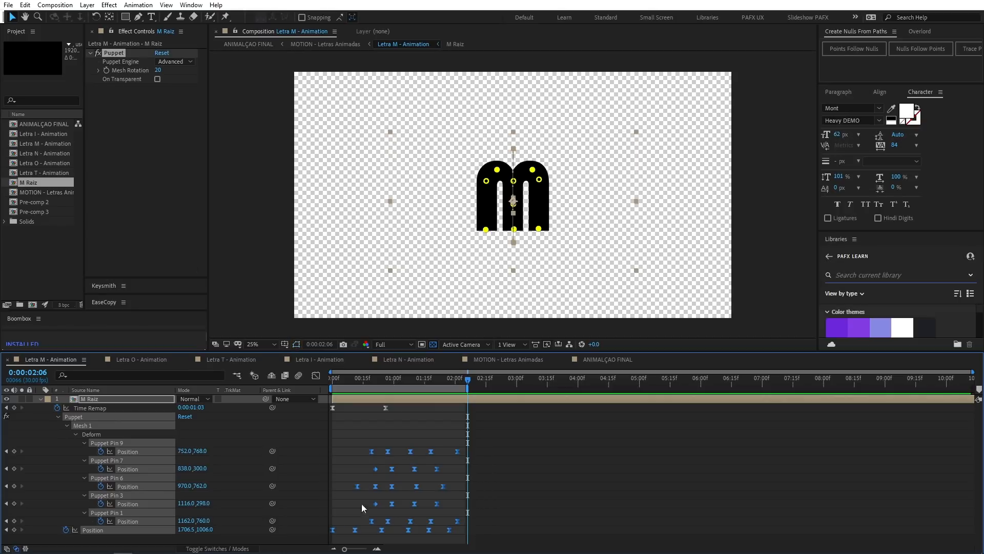
pyautogui.press('Delete')
pyautogui.press('space')
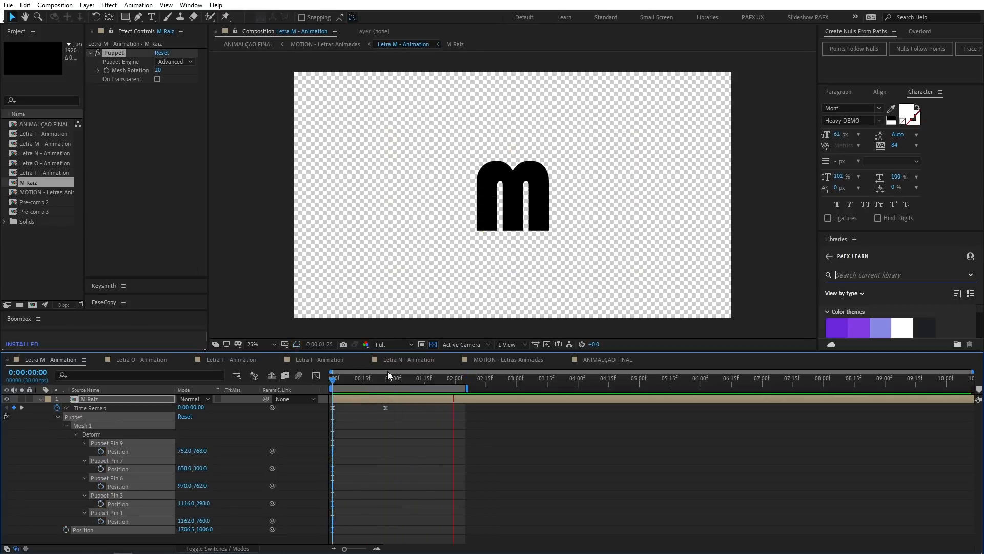
pyautogui.press('space')
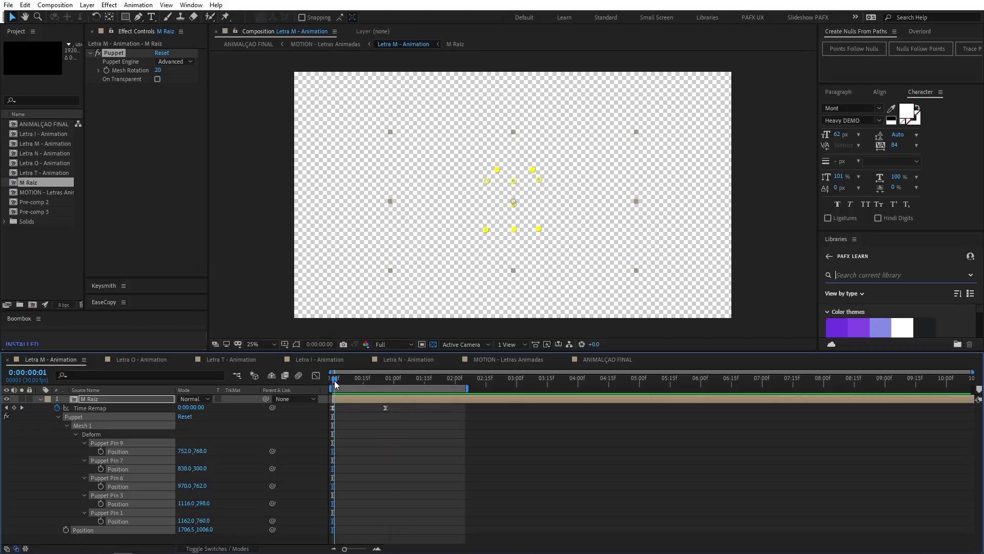
# Inspect the Time Remap keyframes' speed curve in the Graph Editor, and go back to the keyframe view at the first frame.
pyautogui.click(337, 382)
pyautogui.moveTo(337, 383); pyautogui.dragTo(319, 409)
pyautogui.click(316, 376)
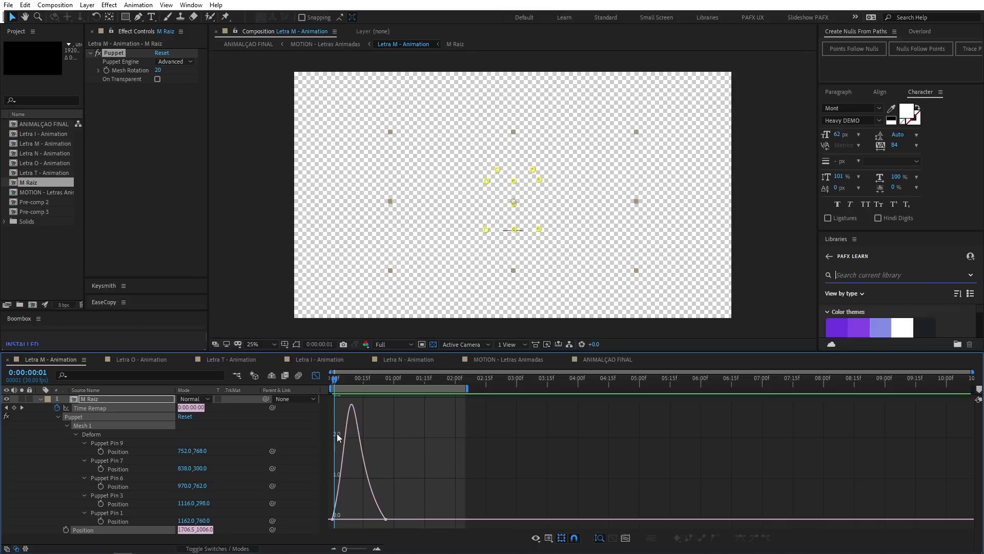
pyautogui.click(383, 510)
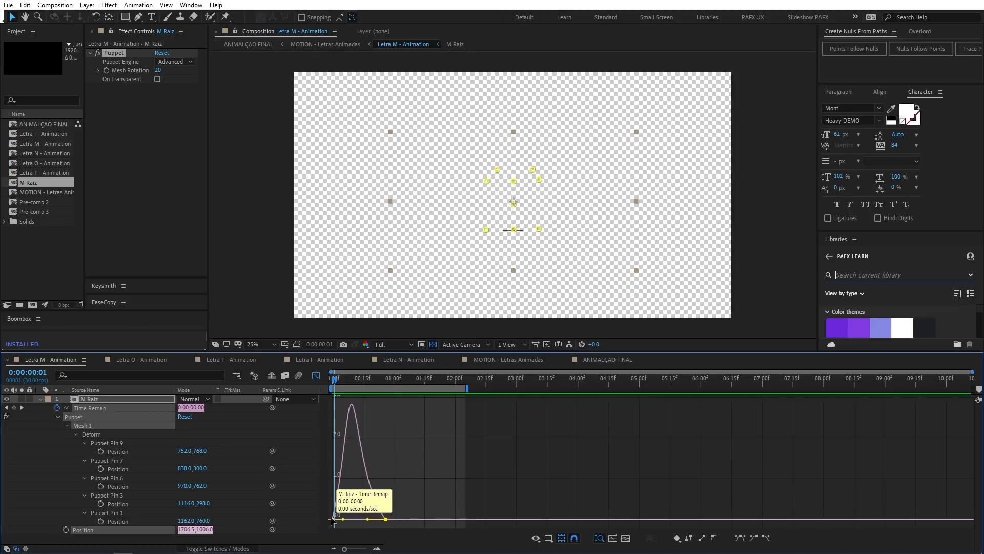
pyautogui.click(316, 376)
pyautogui.click(334, 383)
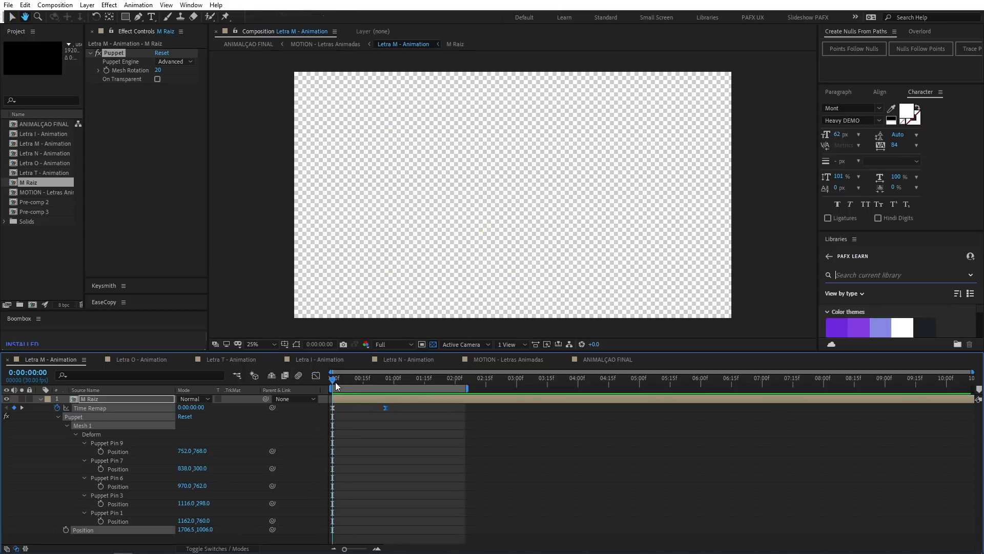
# Preview the Time Remap animation alone, restore the deleted Puppet and Position keyframes, and replay the complete M animation.
pyautogui.press('space')
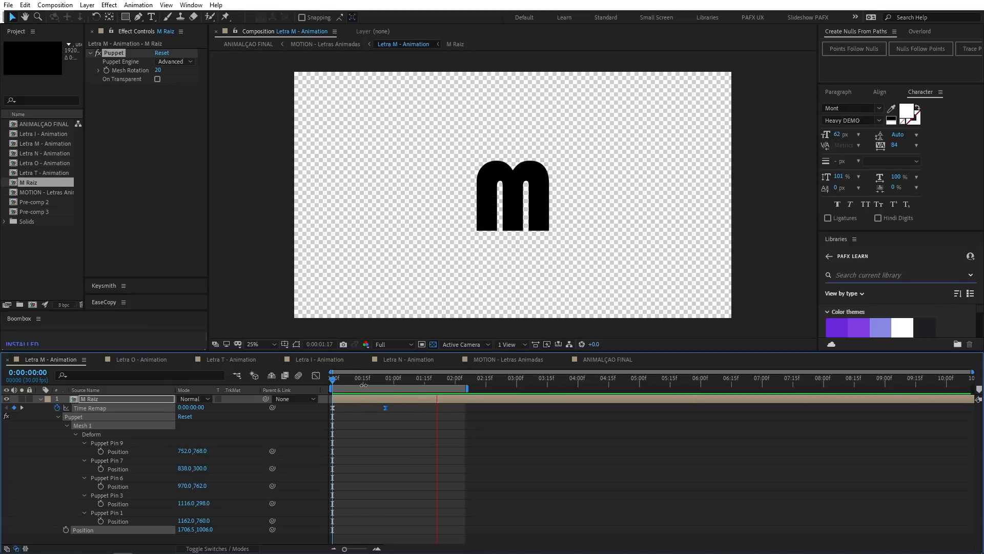
pyautogui.press('space')
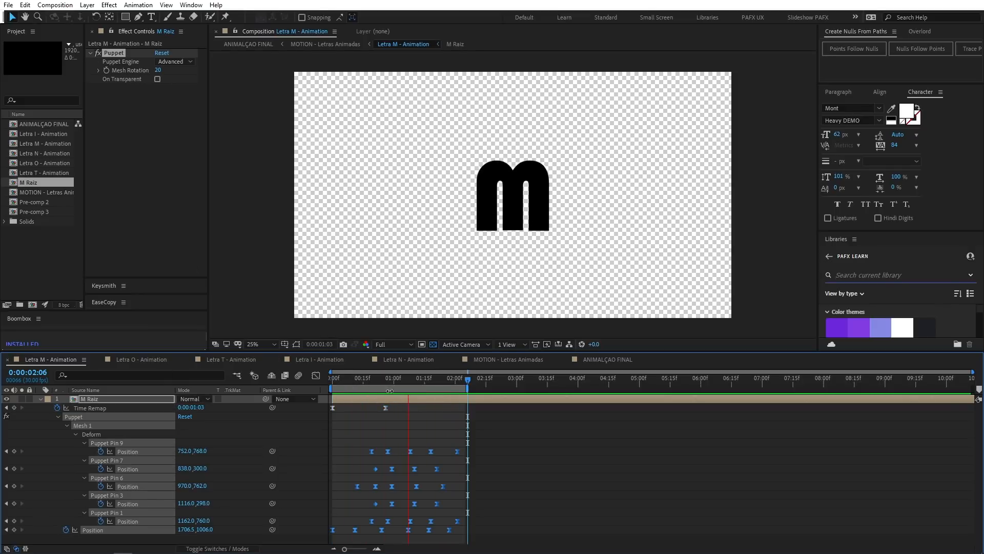
pyautogui.click(341, 380)
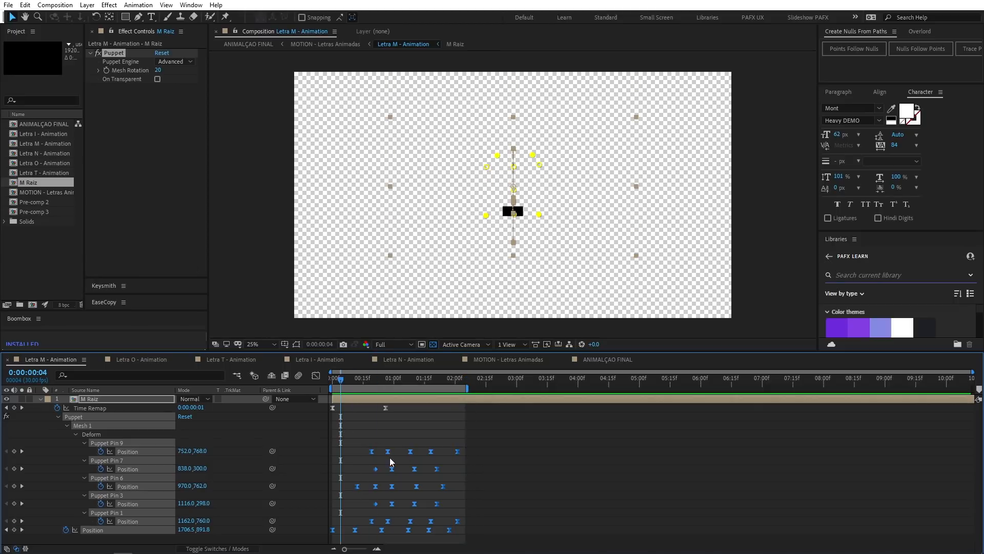
pyautogui.press('space')
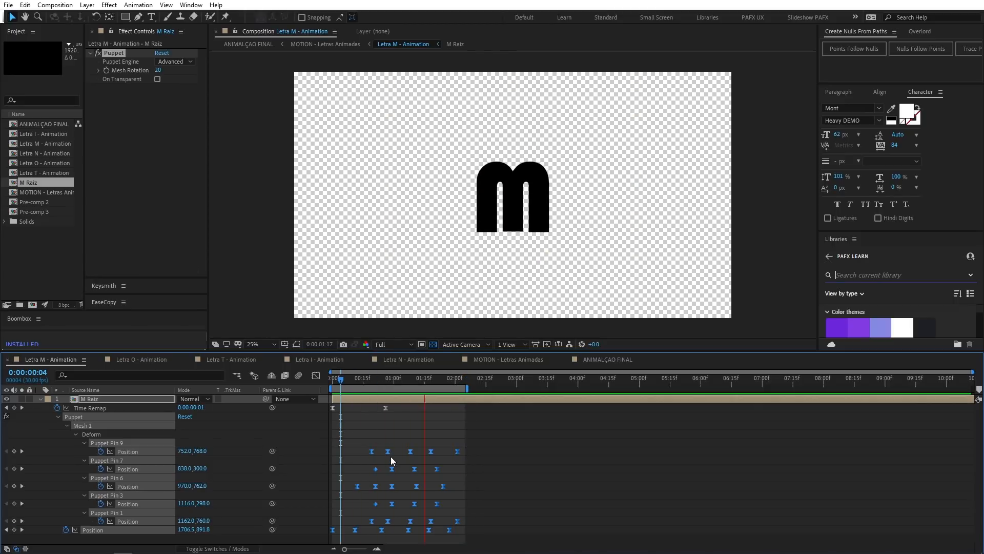
# Zoom in on the M at 0:00:01:20 and examine how Puppet Pin 9 and the other pins deform its legs over time.
pyautogui.moveTo(385, 384); pyautogui.dragTo(435, 385)
pyautogui.click(500, 438)
pyautogui.press('.')
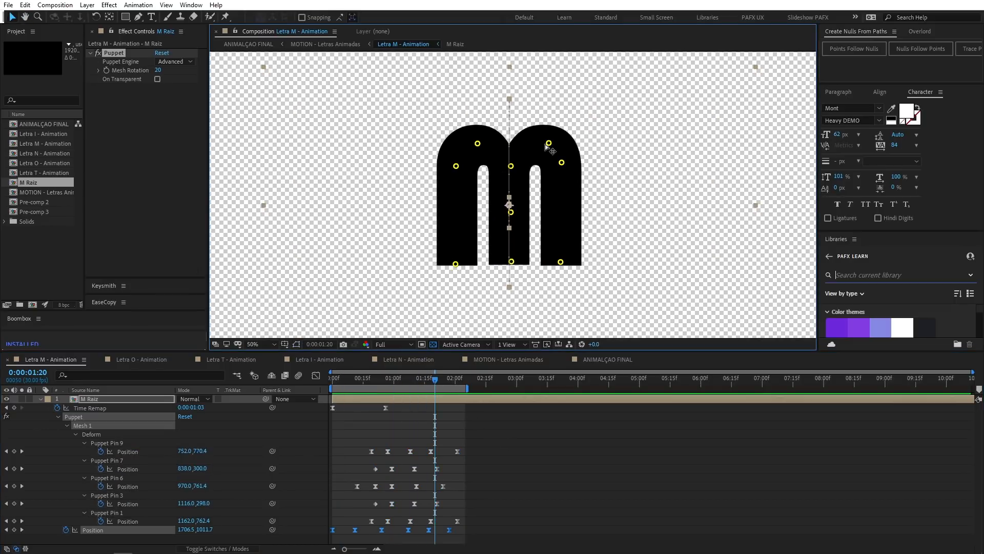
pyautogui.moveTo(456, 263); pyautogui.dragTo(453, 235)
pyautogui.moveTo(435, 380); pyautogui.dragTo(367, 395)
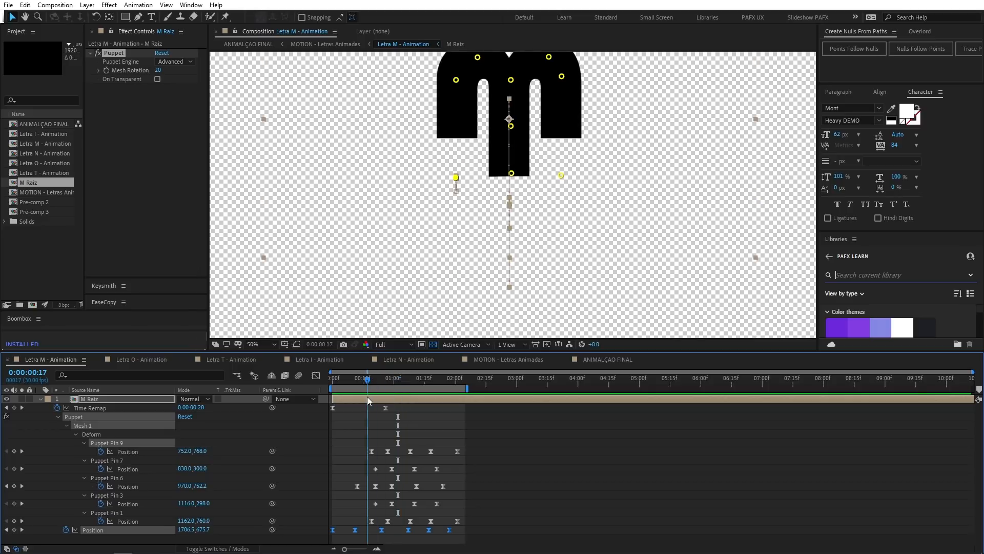
pyautogui.press('Home')
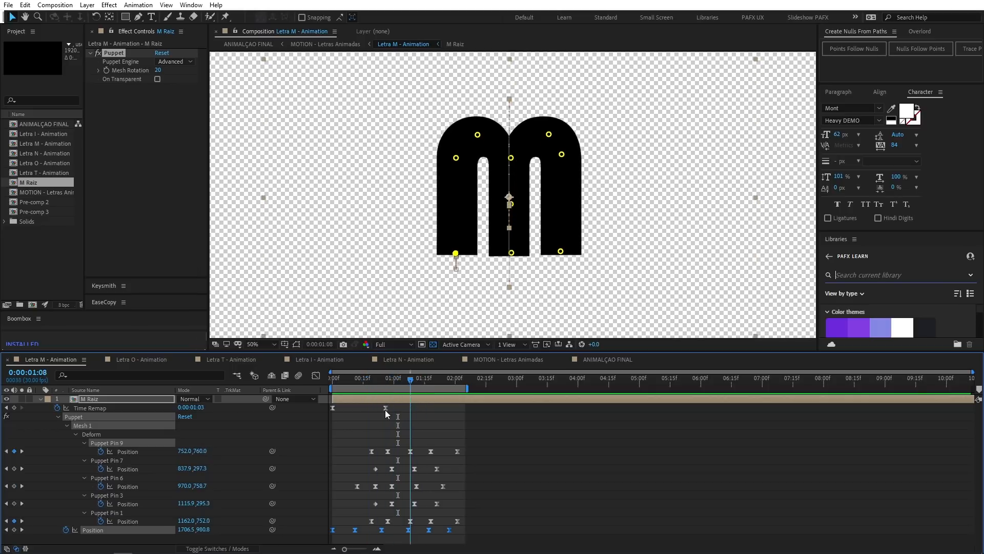
pyautogui.moveTo(333, 406)
pyautogui.mouseDown()
pyautogui.moveTo(413, 407)
pyautogui.moveTo(333, 409)
pyautogui.mouseUp()
pyautogui.moveTo(490, 443); pyautogui.dragTo(343, 519)
pyautogui.press('Delete')
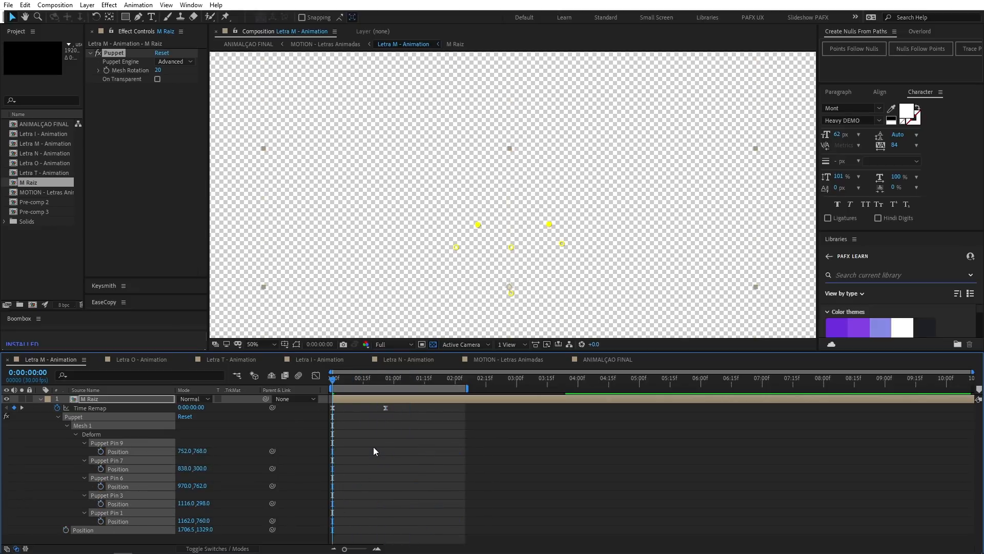
pyautogui.hotkey('ctrl', 'z')
# Preview the M with only its Puppet pin Position keyframes deleted, and restore them to replay the deformed version.
pyautogui.moveTo(478, 451); pyautogui.dragTo(348, 524)
pyautogui.press('Delete')
pyautogui.press('space')
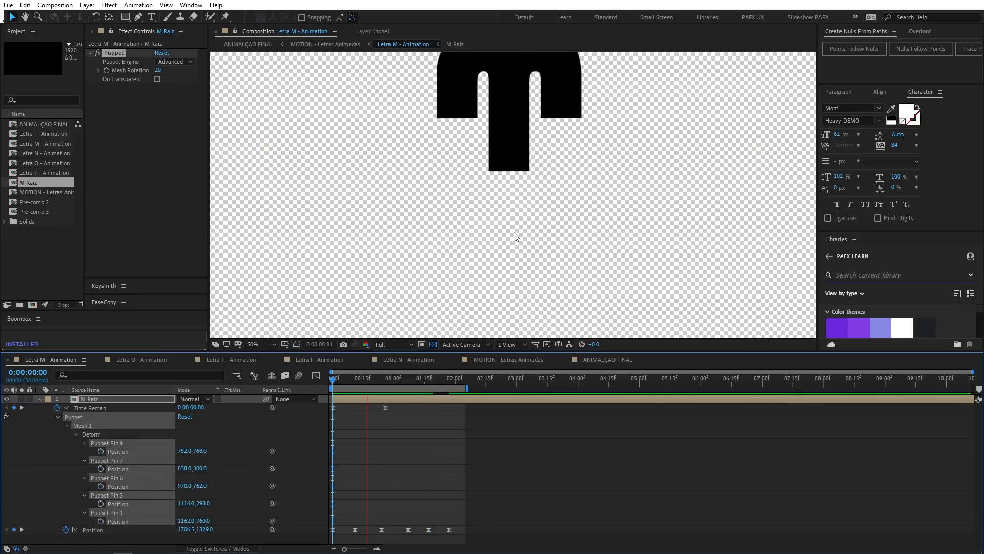
pyautogui.scroll(-2, 506, 237)
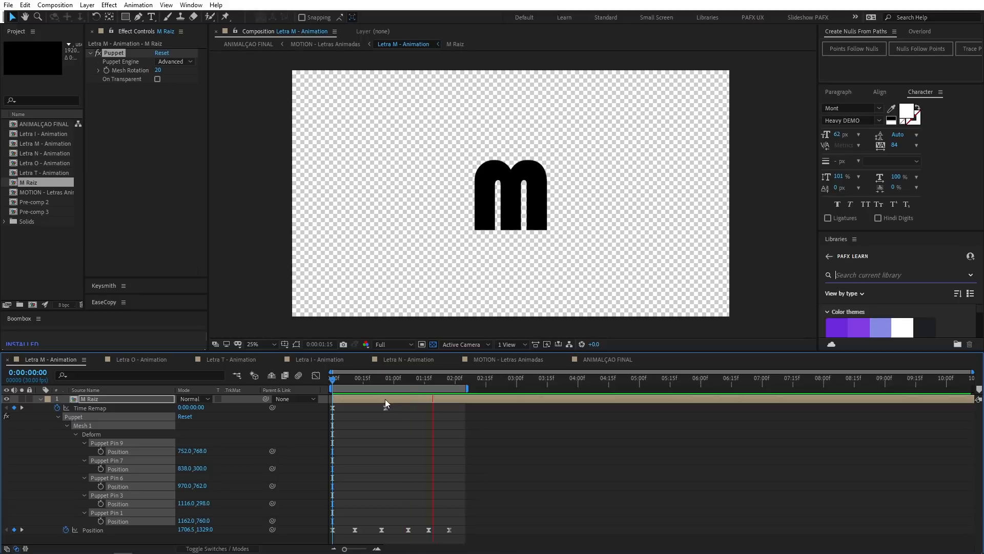
pyautogui.moveTo(385, 383); pyautogui.dragTo(322, 388)
pyautogui.press('space')
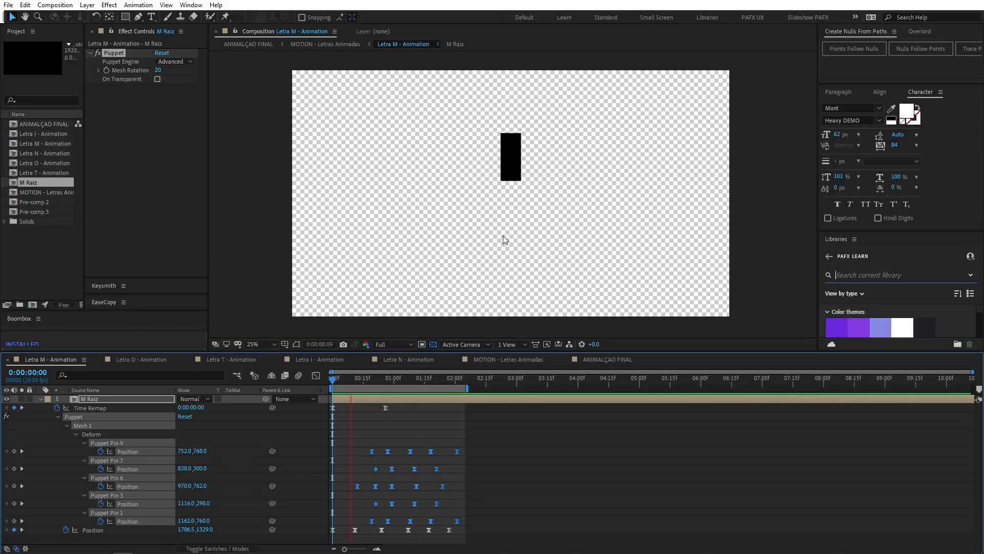
# Try moving Puppet Pin 9 down from the M's outer leg at 0:00:02:01, and undo the move.
pyautogui.moveTo(363, 380); pyautogui.dragTo(458, 388)
pyautogui.press('.')
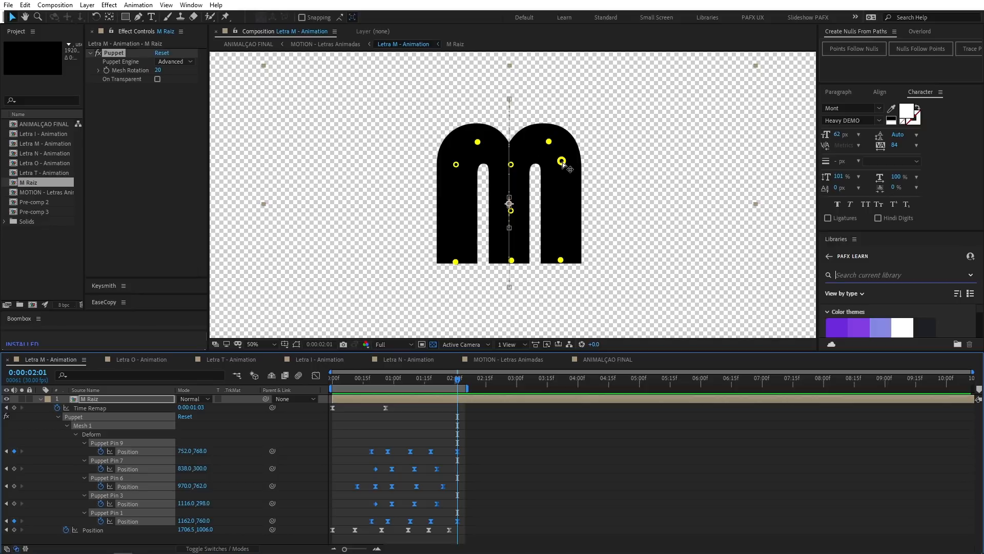
pyautogui.moveTo(453, 264); pyautogui.dragTo(451, 293)
pyautogui.click(489, 399)
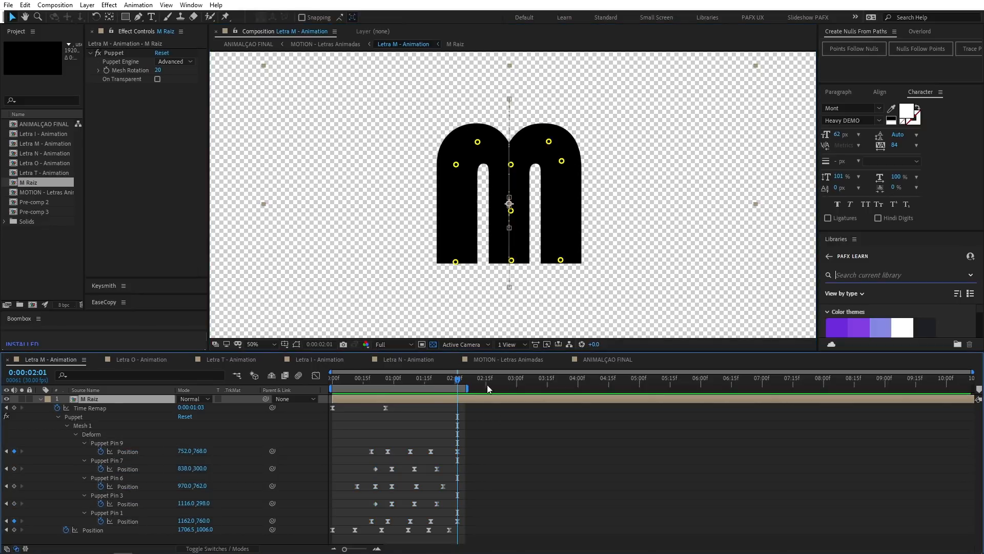
pyautogui.click(456, 259)
pyautogui.click(123, 451)
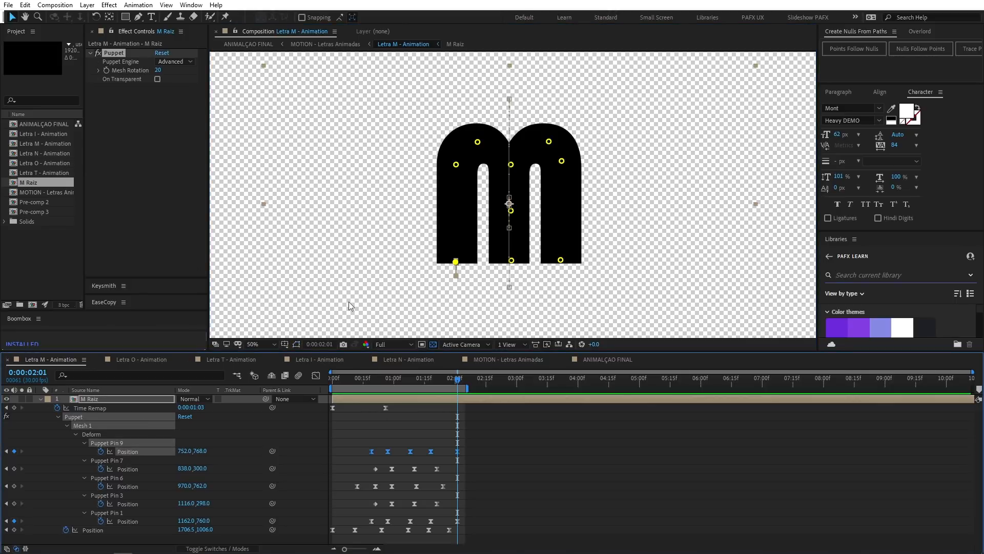
pyautogui.moveTo(456, 262); pyautogui.dragTo(447, 293)
pyautogui.hotkey('ctrl', 'z')
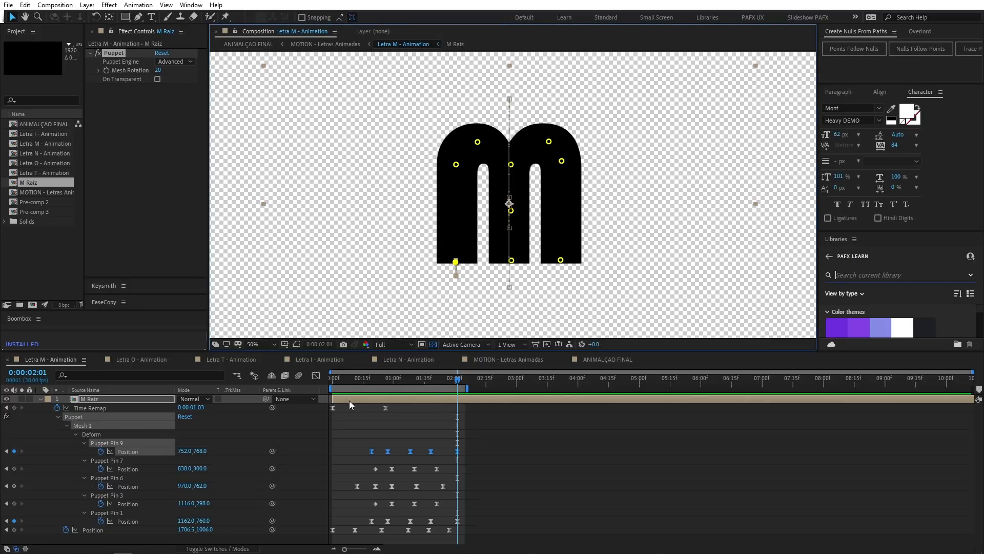
# Review the M's puppet deformation from the first frame through 0:00:01:13.
pyautogui.moveTo(338, 388); pyautogui.dragTo(337, 388)
pyautogui.moveTo(333, 382); pyautogui.dragTo(361, 400)
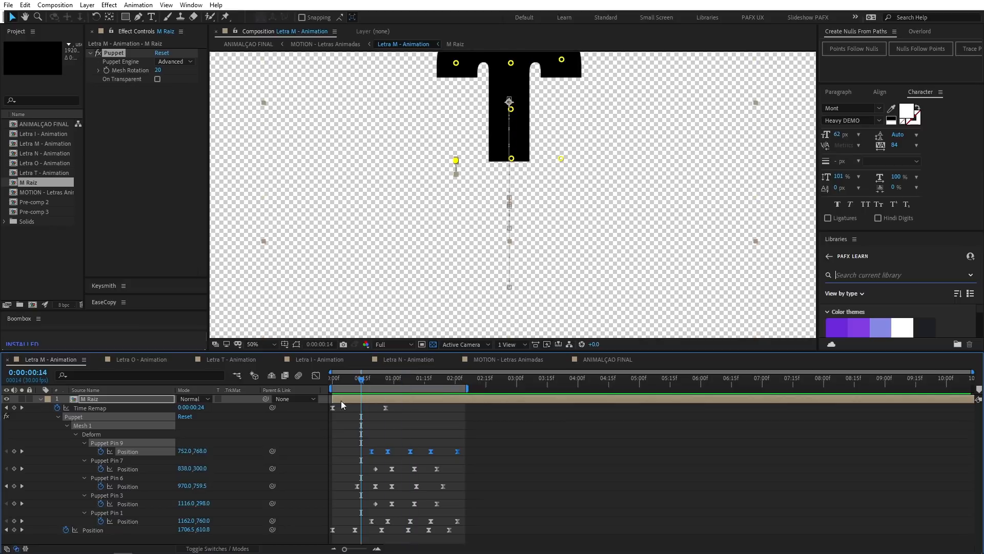
pyautogui.press('space')
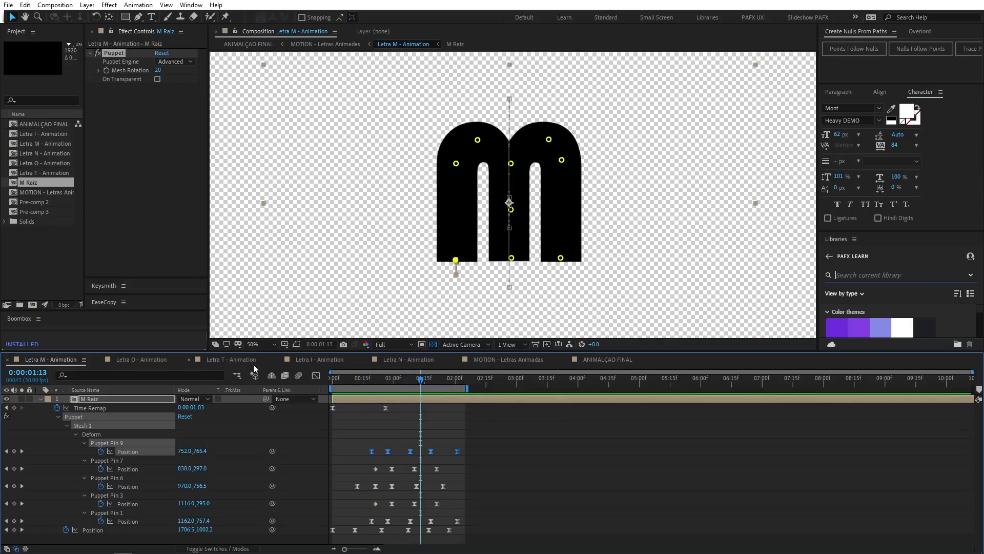
# Open the Letra O - Animation composition, view the O enlarged at 0:00:02:20 and return to the first frame.
pyautogui.click(146, 358)
pyautogui.moveTo(423, 380); pyautogui.dragTo(496, 382)
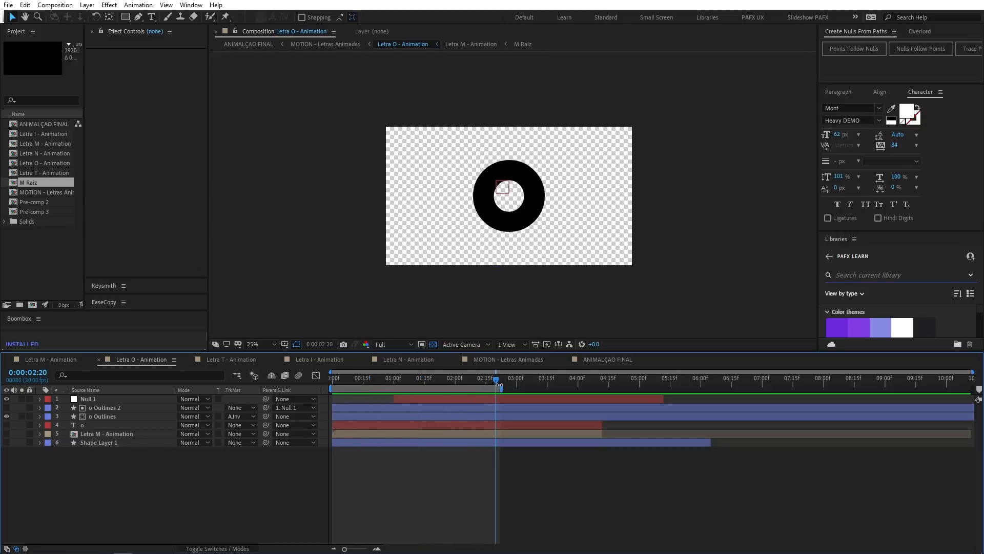
pyautogui.press('.')
pyautogui.press('.')
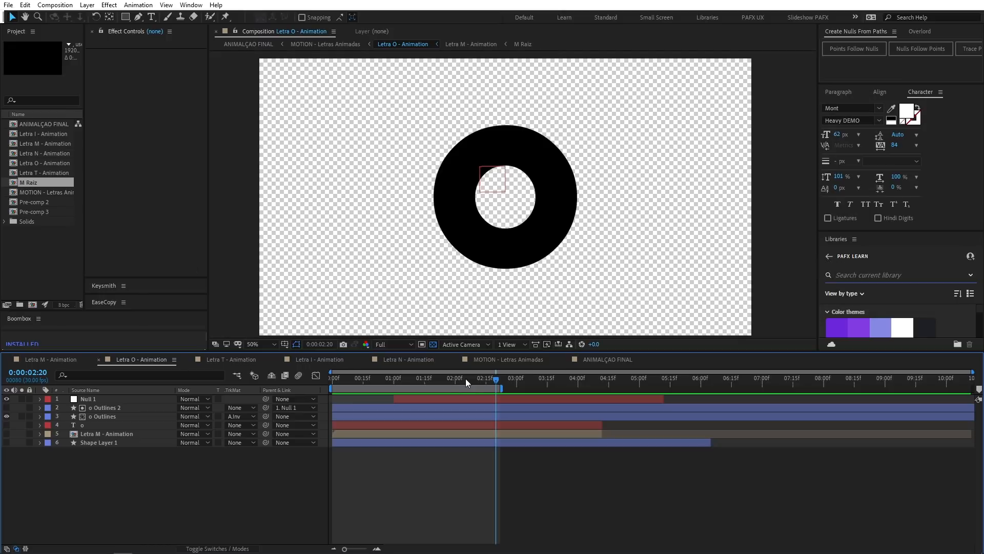
pyautogui.moveTo(465, 378); pyautogui.dragTo(328, 380)
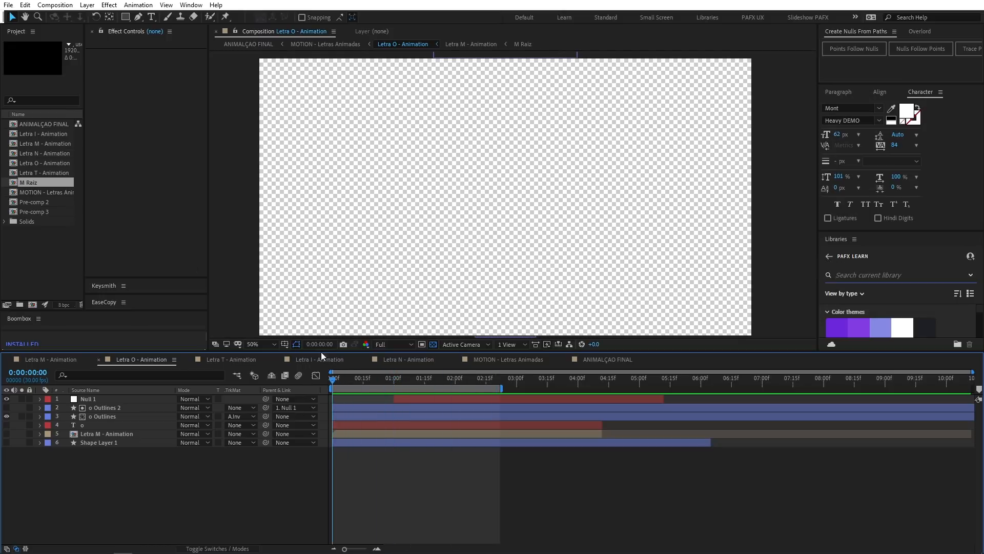
# Review the circle's entrance up to 0:00:00:09 and select the o Outlines layer.
pyautogui.press('h')
pyautogui.moveTo(427, 315); pyautogui.dragTo(424, 316)
pyautogui.press('v')
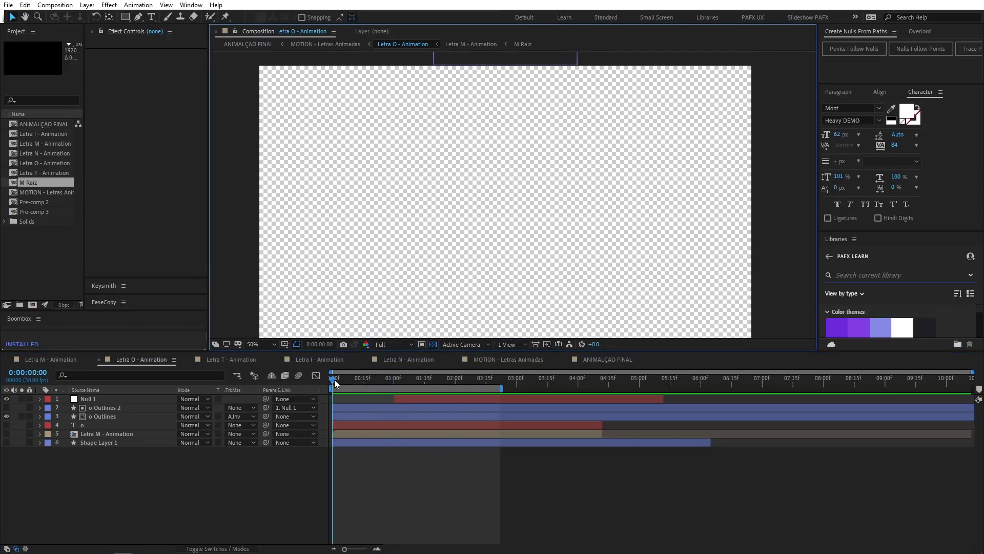
pyautogui.moveTo(334, 380)
pyautogui.mouseDown()
pyautogui.moveTo(364, 379)
pyautogui.moveTo(312, 384)
pyautogui.moveTo(351, 381)
pyautogui.mouseUp()
pyautogui.click(150, 415)
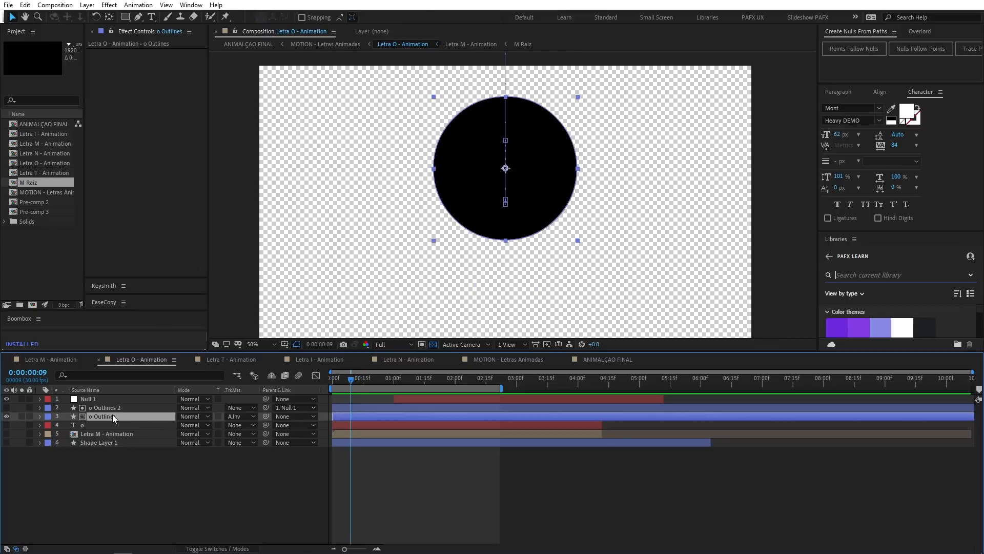
pyautogui.moveTo(341, 383); pyautogui.dragTo(350, 383)
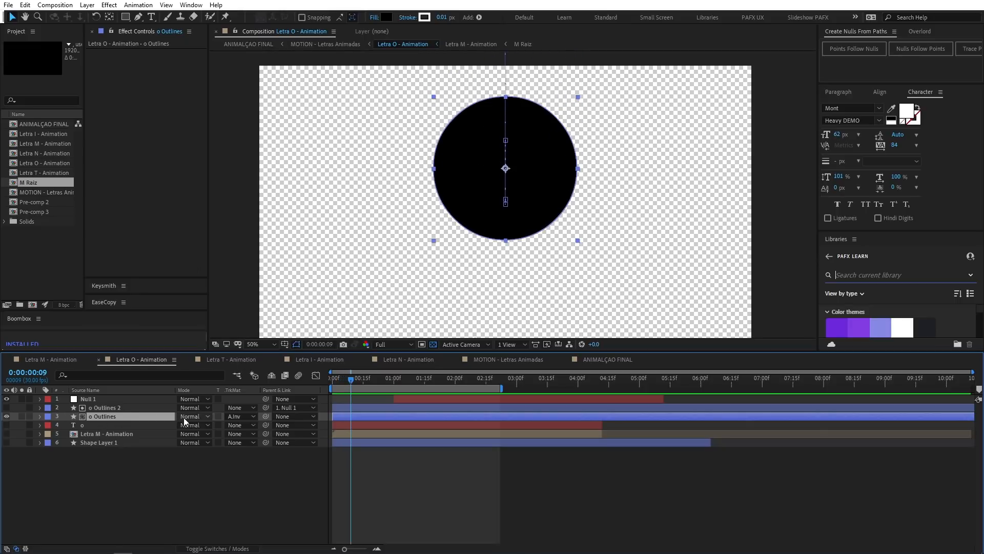
# Reveal all modified properties of the o Outlines layer and inspect its path, stroke and Transform groups.
pyautogui.press('u')
pyautogui.press('u')
pyautogui.click(99, 450)
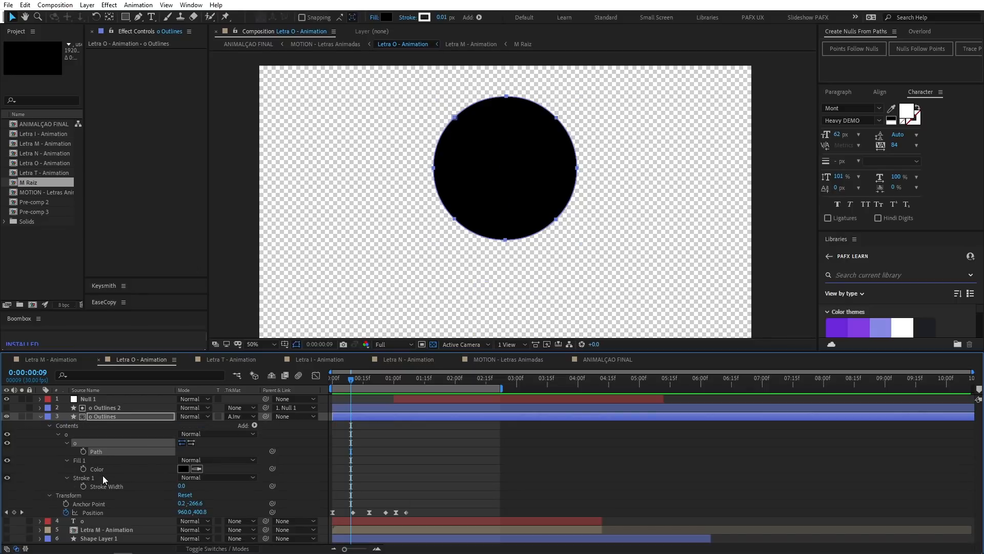
pyautogui.click(103, 475)
pyautogui.click(81, 497)
pyautogui.click(86, 444)
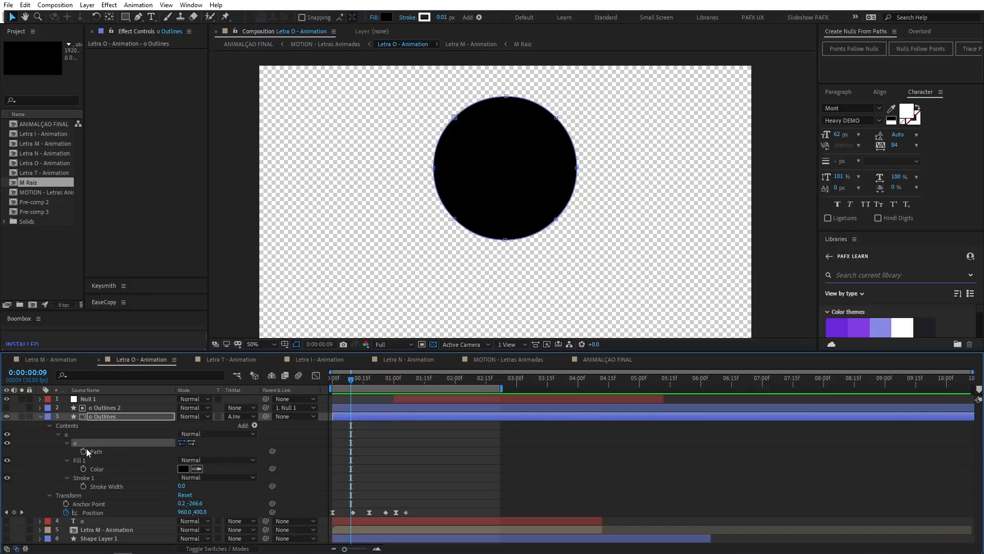
# Collapse the o Outlines layer's properties, and select the o Outlines 2 layer and make it visible.
pyautogui.keyDown('shift'); pyautogui.click(87, 451); pyautogui.keyUp('shift')
pyautogui.click(40, 416)
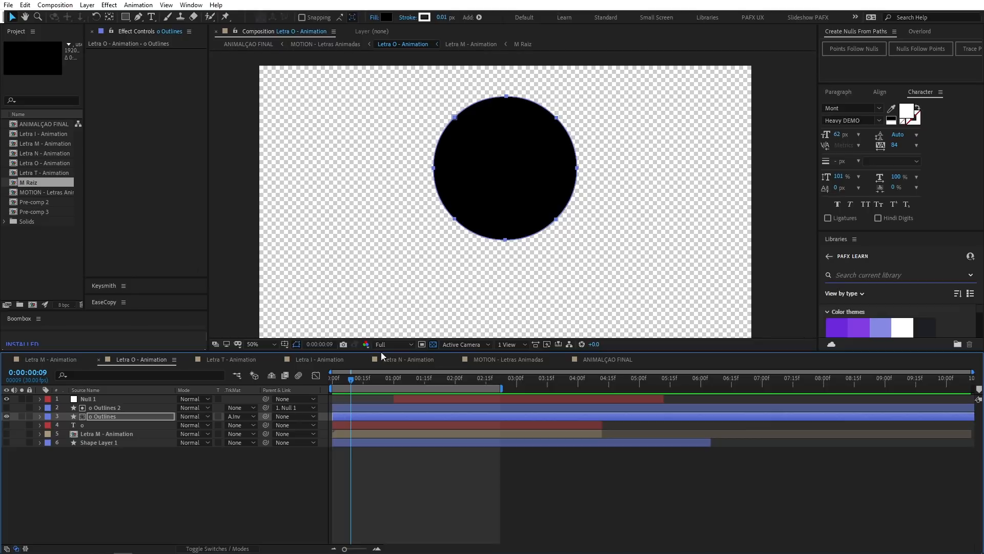
pyautogui.click(123, 407)
pyautogui.moveTo(500, 301); pyautogui.dragTo(468, 275)
pyautogui.press('v')
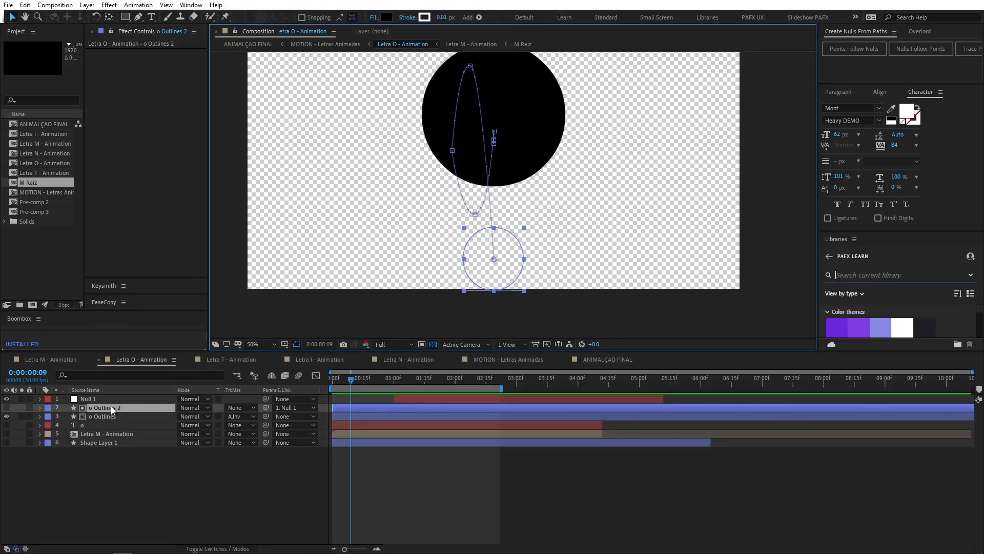
pyautogui.click(7, 407)
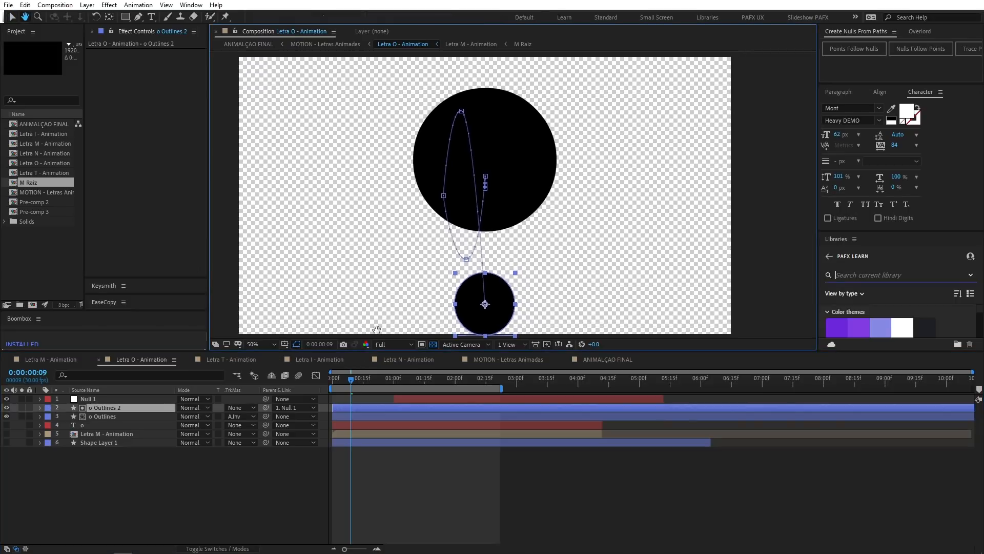
# Hide o Outlines 2 again and play the O animation from the first frame to 0:00:01:15.
pyautogui.moveTo(353, 383); pyautogui.dragTo(333, 383)
pyautogui.click(6, 407)
pyautogui.press('space')
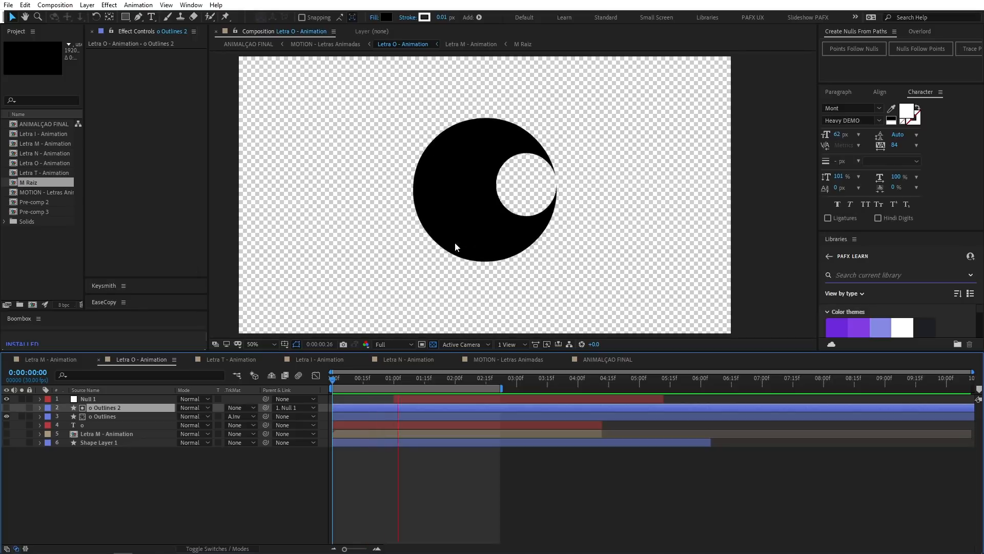
pyautogui.press('space')
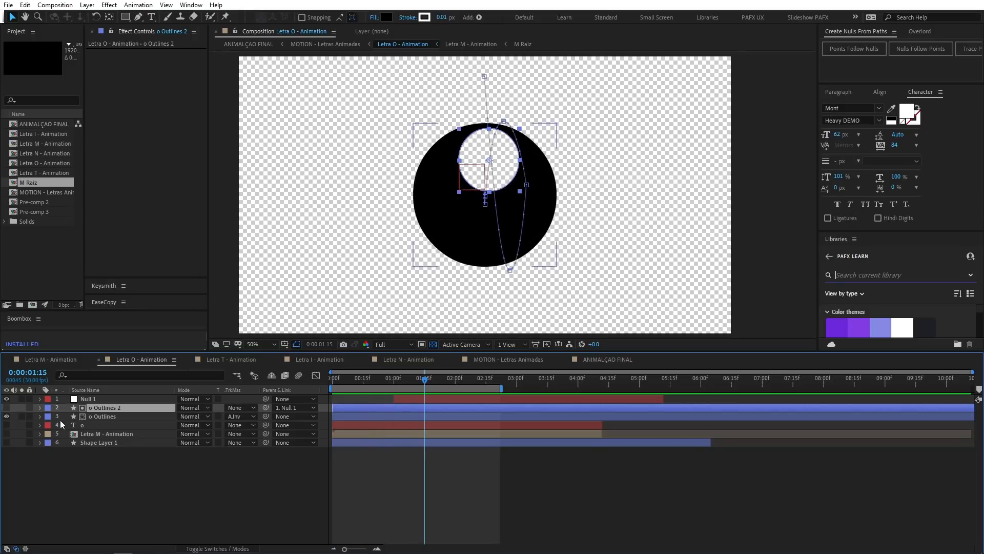
# Set the o Outlines layer to No Track Matte and preview the circle up to 0:00:00:15.
pyautogui.click(103, 416)
pyautogui.click(114, 407)
pyautogui.click(239, 416)
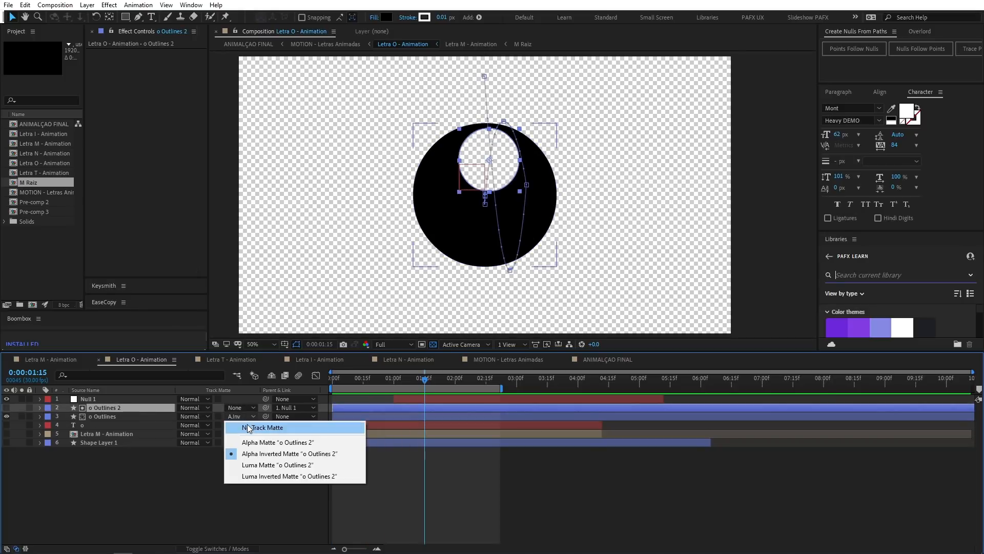
pyautogui.click(246, 427)
pyautogui.press('space')
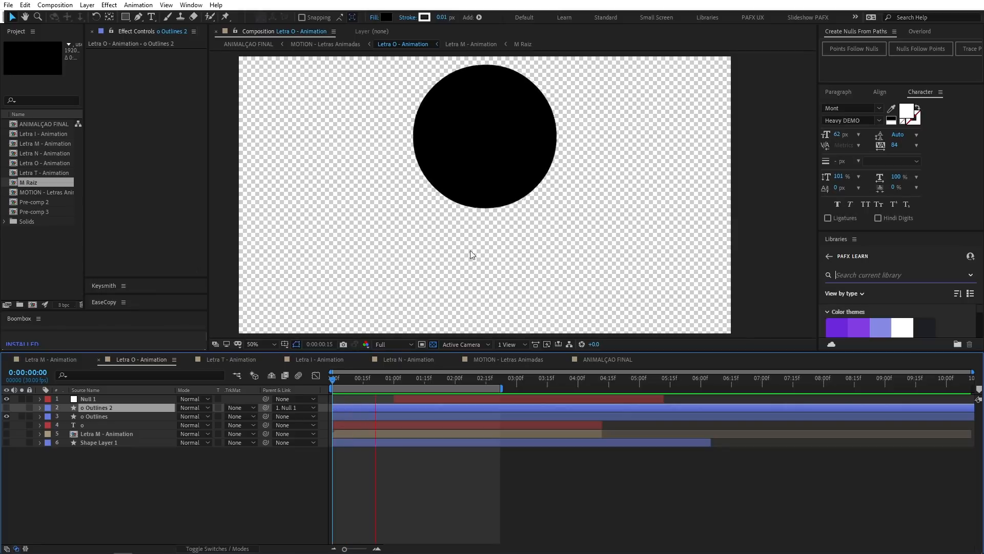
pyautogui.click(341, 379)
pyautogui.moveTo(342, 379); pyautogui.dragTo(363, 381)
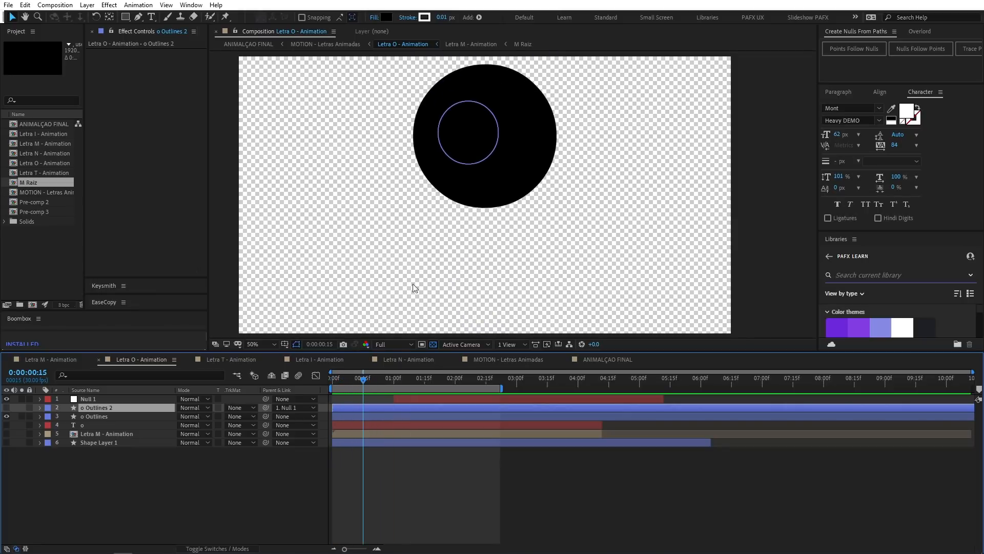
# Toggle the visibility of o Outlines 2 on and off, and restore Alpha Inverted Matte "o Outlines 2" on o Outlines.
pyautogui.click(7, 409)
pyautogui.click(7, 408)
pyautogui.click(240, 416)
pyautogui.click(255, 453)
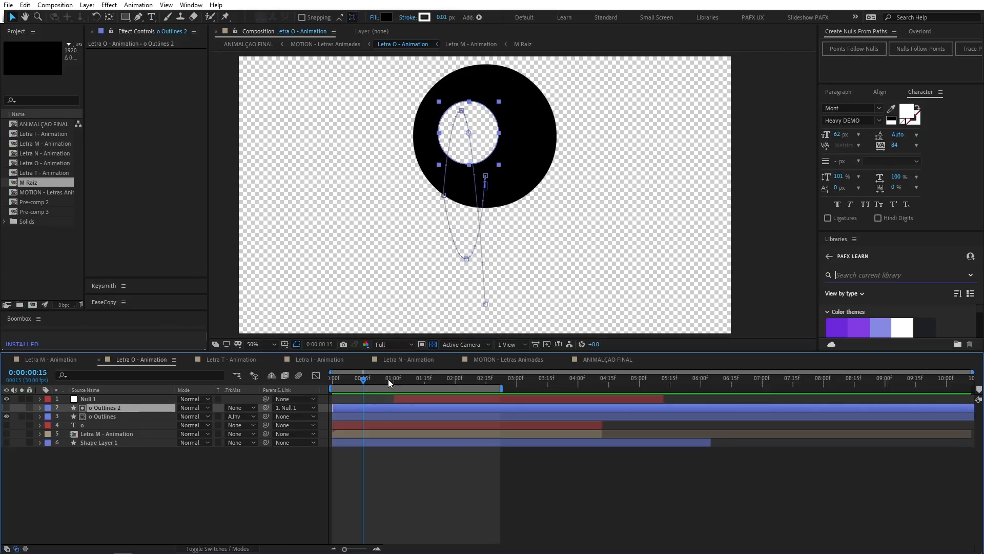
# Play the matted O animation, scrub to 0:00:00:23, play again and stop at 0:00:01:00.
pyautogui.press('space')
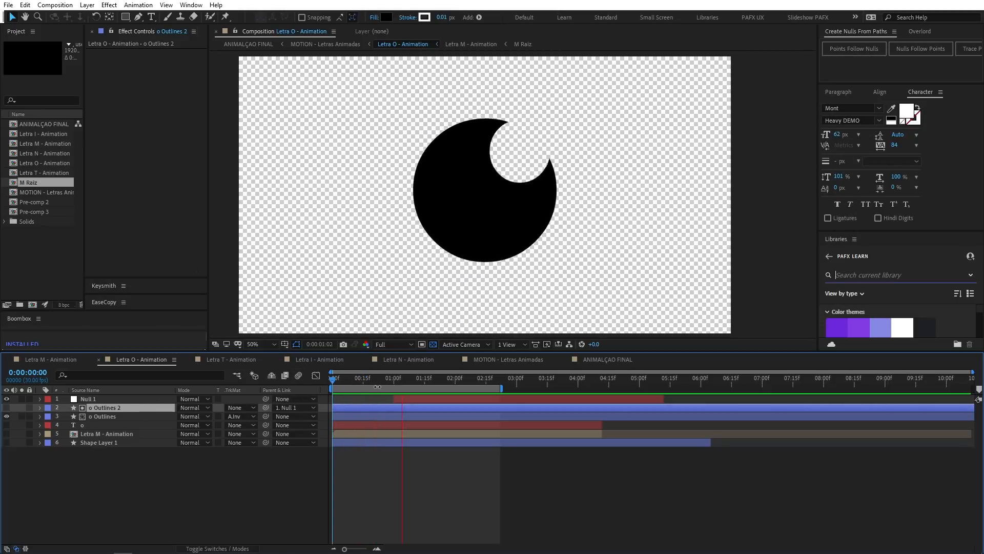
pyautogui.moveTo(365, 380); pyautogui.dragTo(379, 394)
pyautogui.press('space')
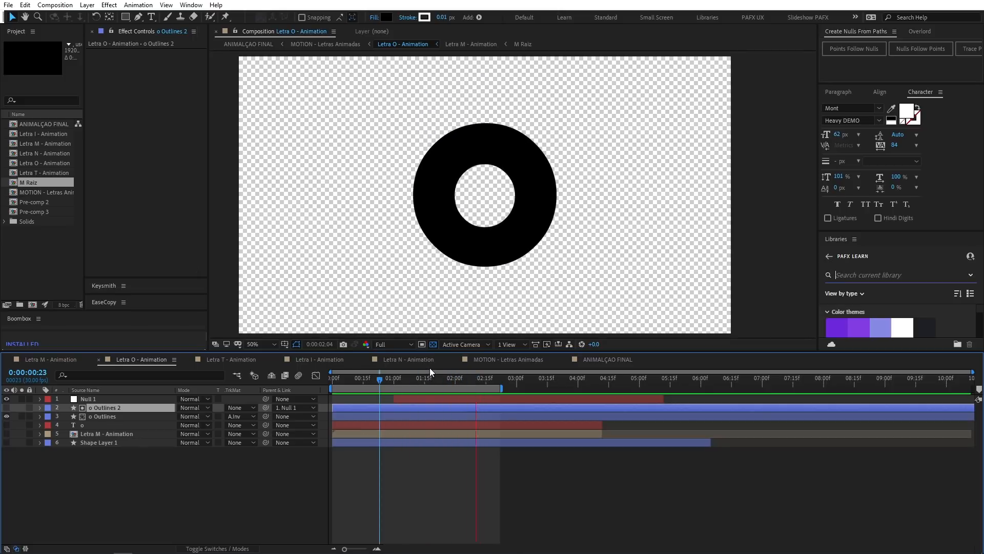
pyautogui.click(394, 382)
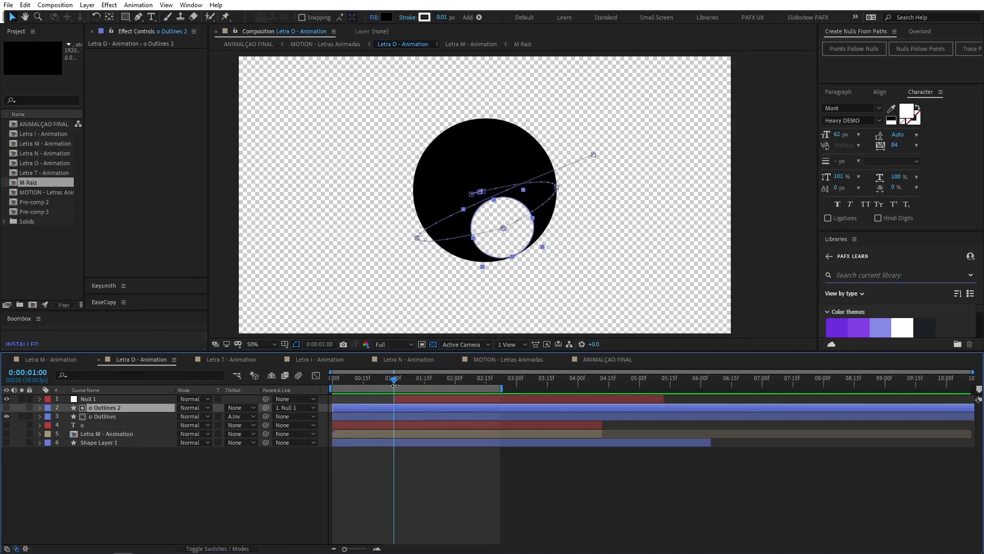
# View the track matte options of o Outlines and compare the paths of both outline layers at 0:00:00:14.
pyautogui.click(241, 416)
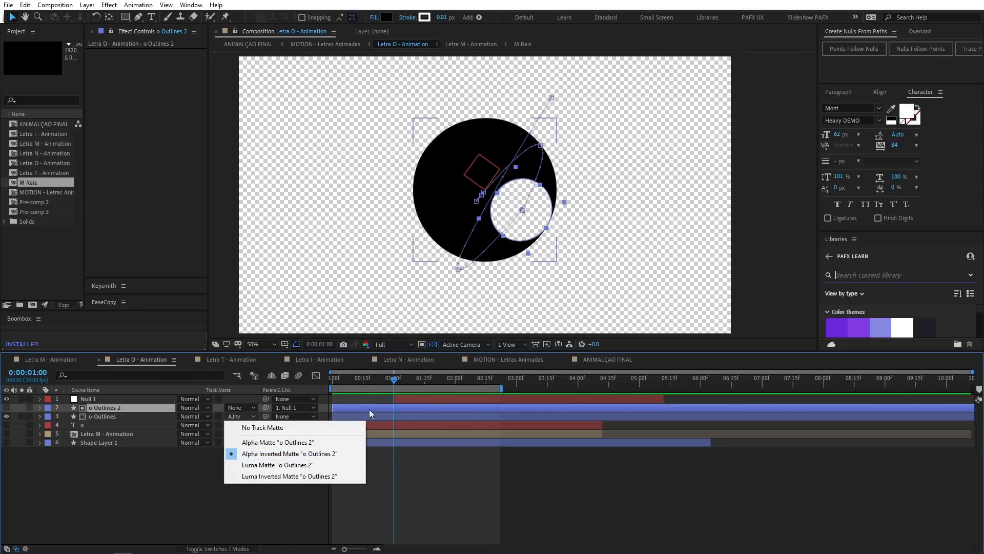
pyautogui.moveTo(373, 380)
pyautogui.mouseDown()
pyautogui.moveTo(353, 382)
pyautogui.moveTo(362, 380)
pyautogui.mouseUp()
pyautogui.click(152, 414)
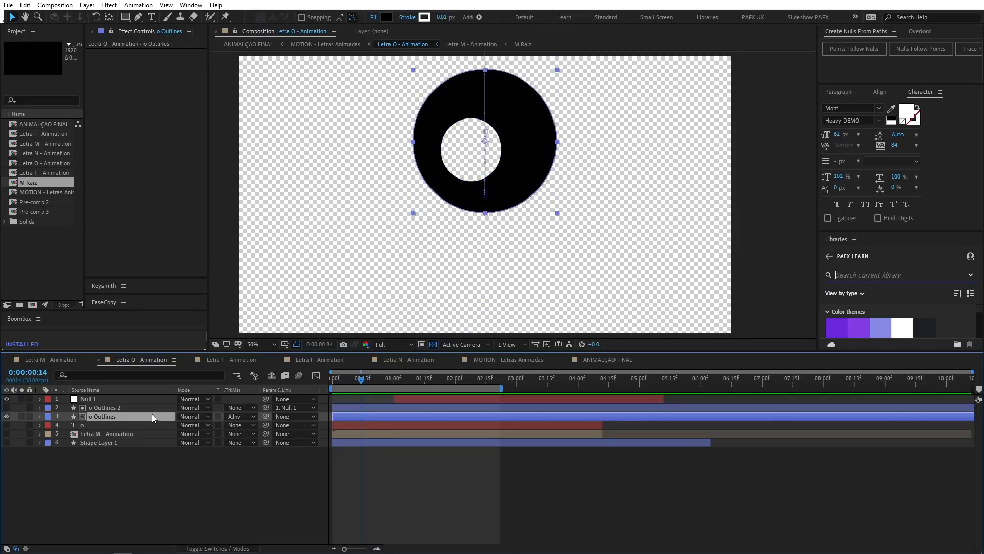
pyautogui.click(121, 408)
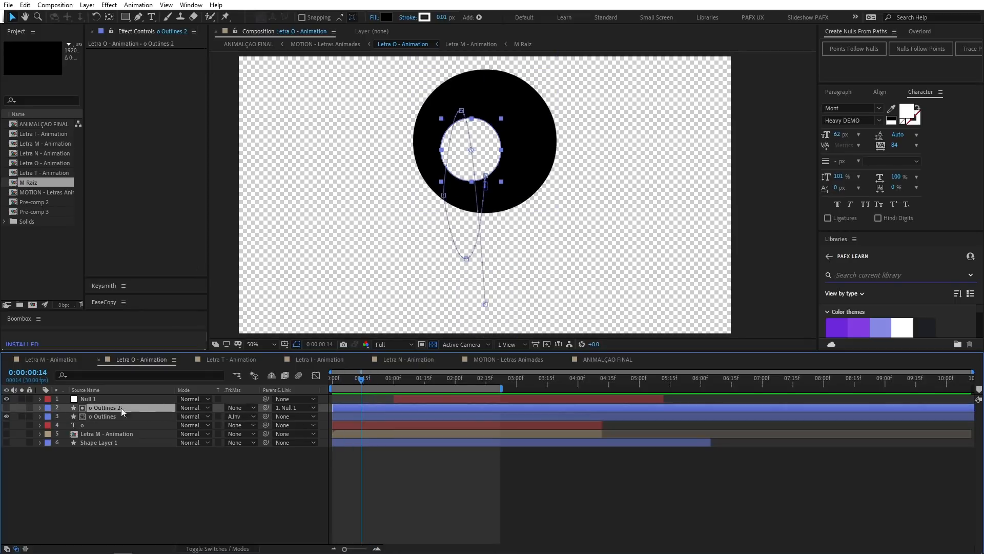
pyautogui.click(117, 418)
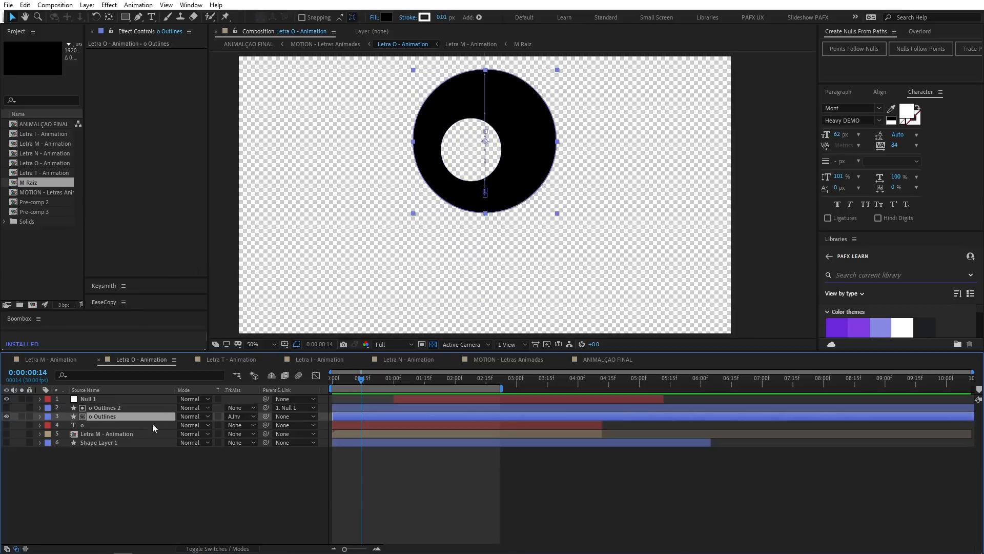
# Play the complete O animation from the first frame and stop at 0:00:02:19.
pyautogui.moveTo(366, 389); pyautogui.dragTo(291, 382)
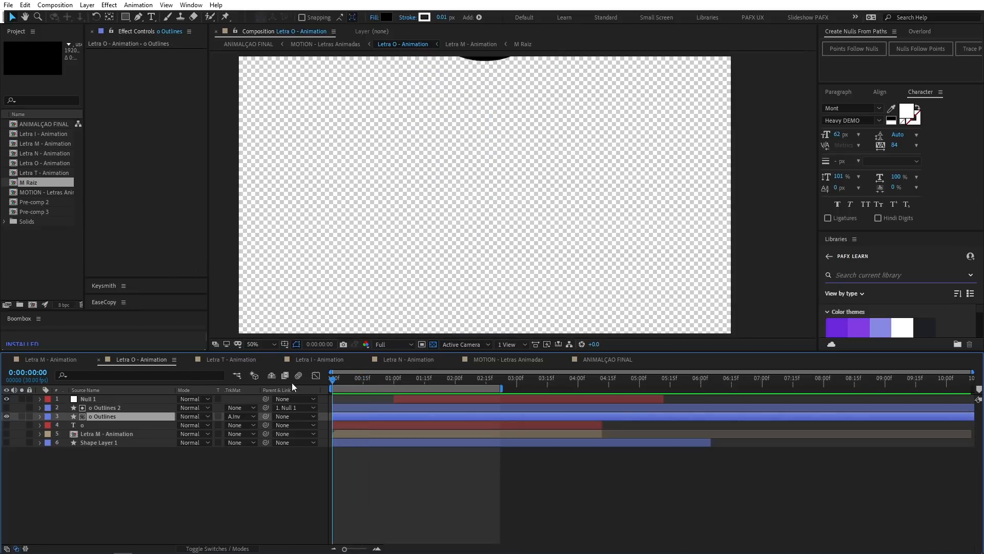
pyautogui.press('space')
pyautogui.scroll(-1, 453, 237)
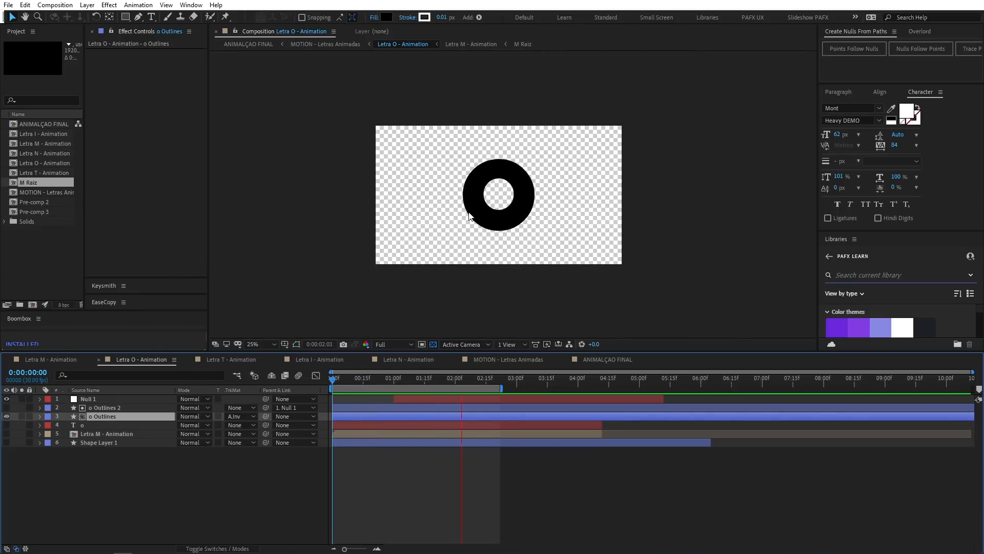
pyautogui.scroll(1, 469, 212)
pyautogui.press('space')
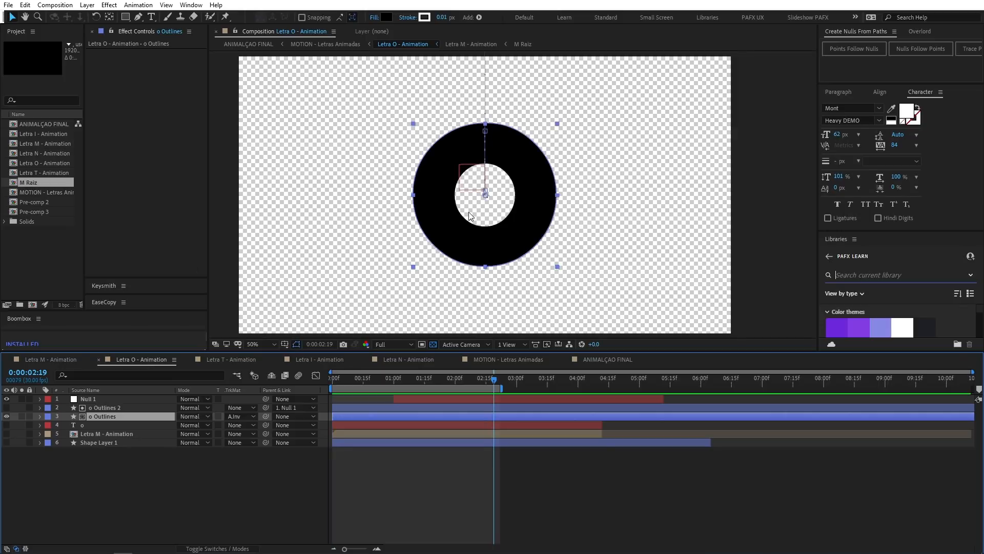
# Reveal the Position keyframes of o Outlines 2 and scrub the inner circle's movement up to 0:00:01:12.
pyautogui.click(405, 409)
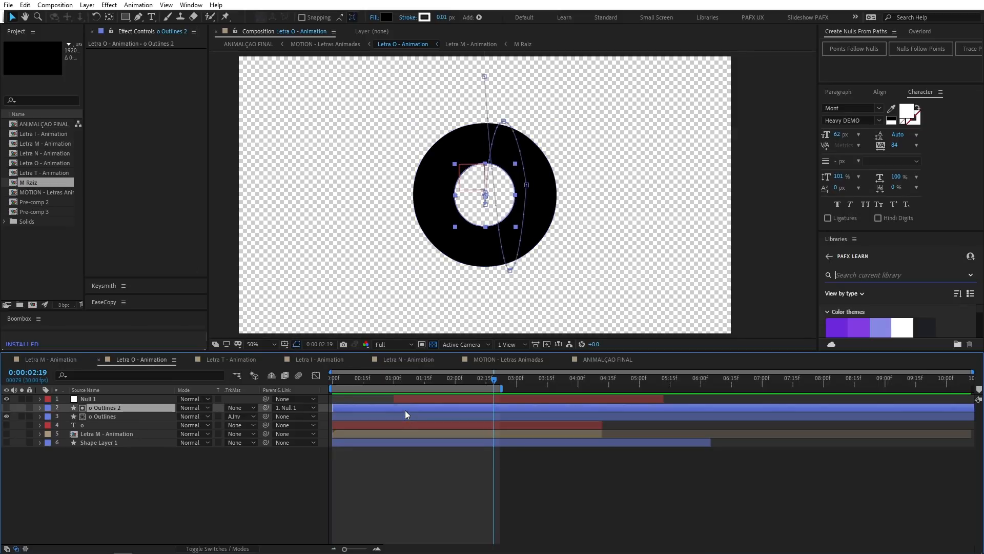
pyautogui.press('u')
pyautogui.click(344, 381)
pyautogui.moveTo(344, 381); pyautogui.dragTo(418, 380)
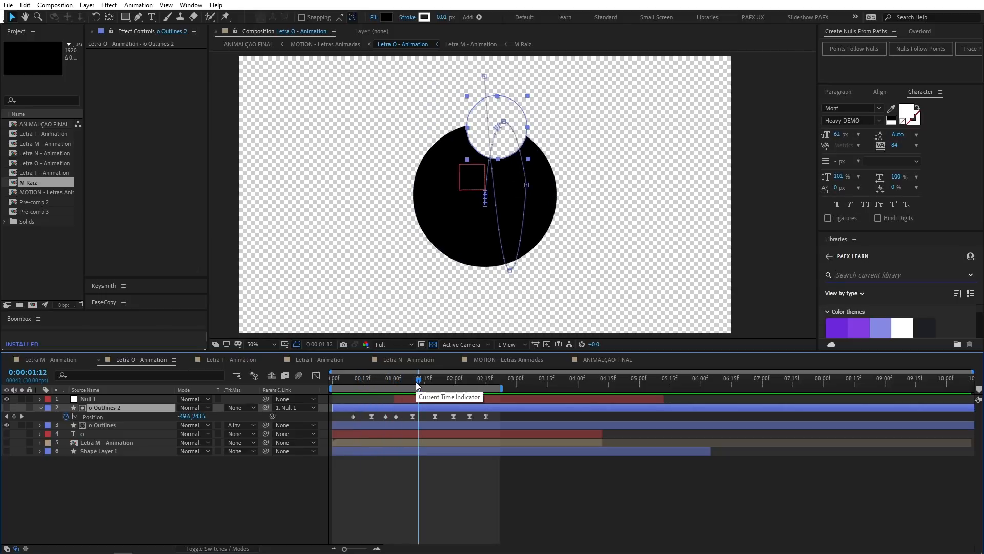
# Show the Position speed graph of o Outlines 2 in the Graph Editor and inspect its curves enlarged.
pyautogui.click(146, 417)
pyautogui.click(315, 376)
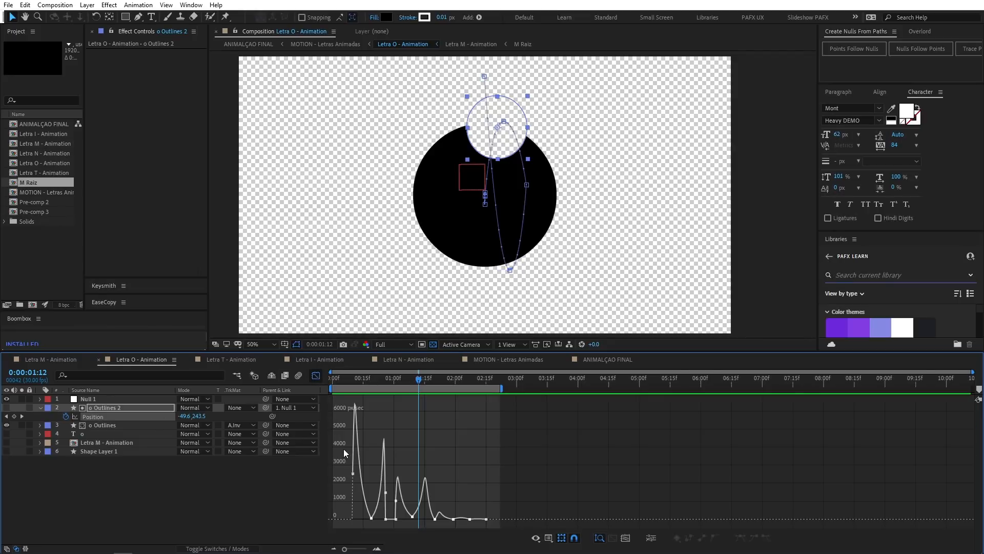
pyautogui.press('=')
pyautogui.moveTo(427, 473); pyautogui.dragTo(607, 464)
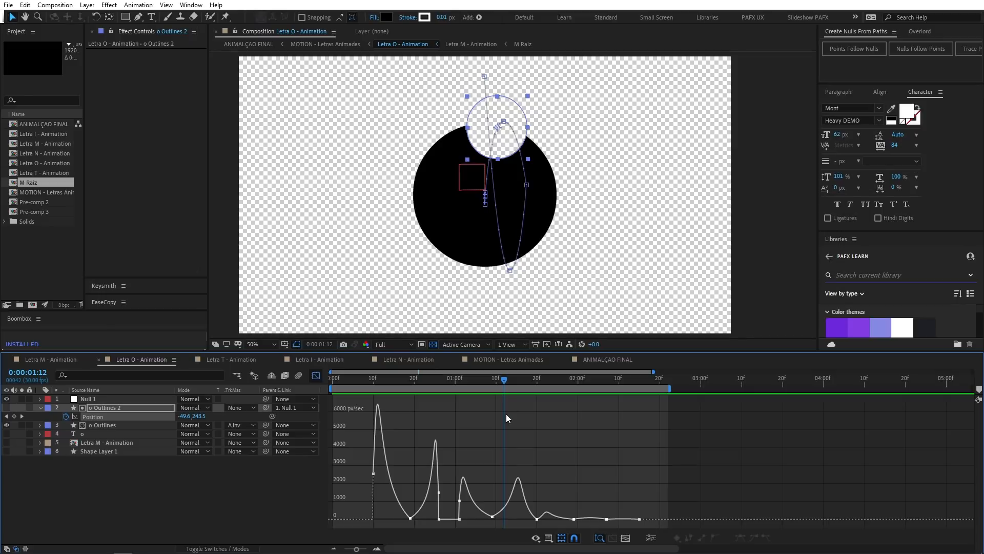
# Try Easy Ease on all Position keyframes of o Outlines 2, preview it and undo the easing.
pyautogui.moveTo(705, 452); pyautogui.dragTo(371, 469)
pyautogui.press('F9')
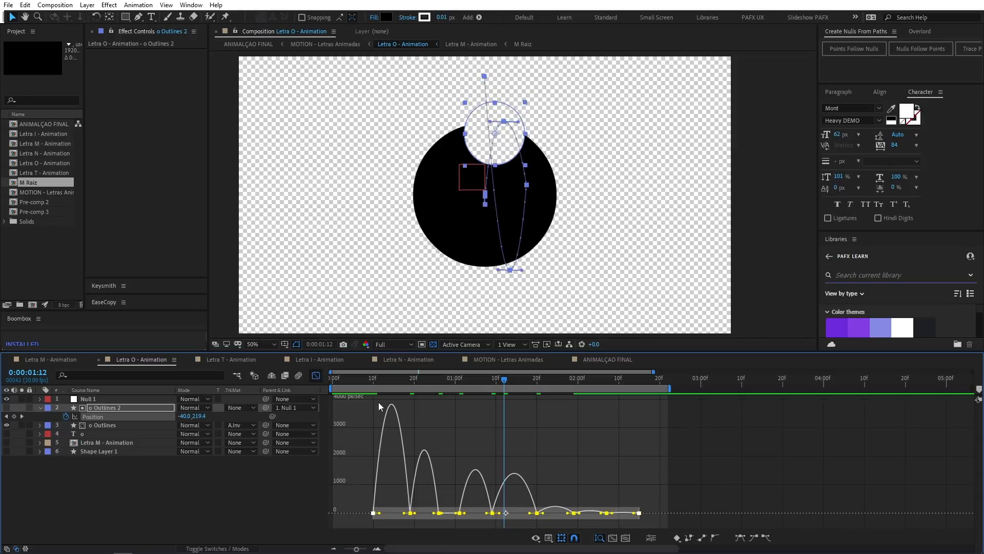
pyautogui.press('space')
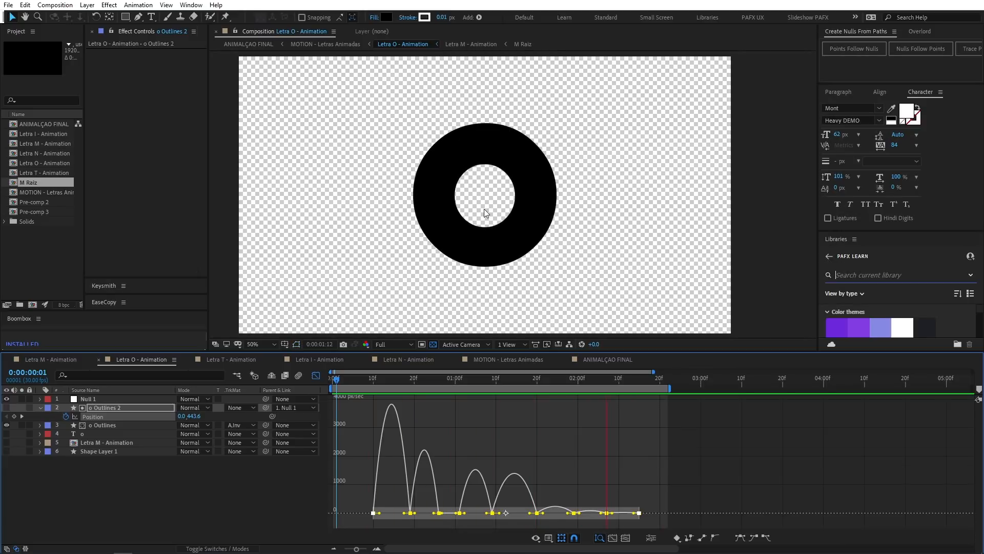
pyautogui.hotkey('ctrl', 'z')
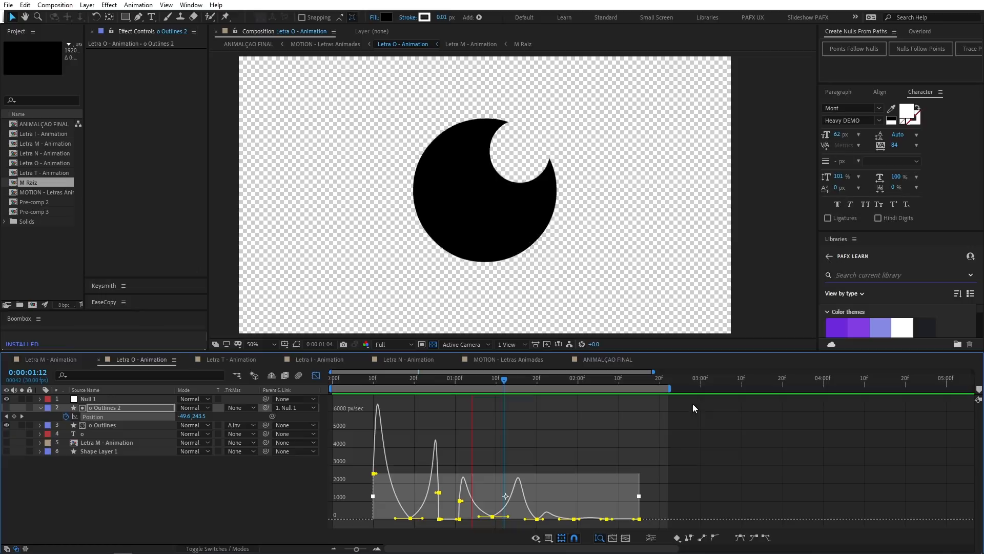
pyautogui.click(729, 432)
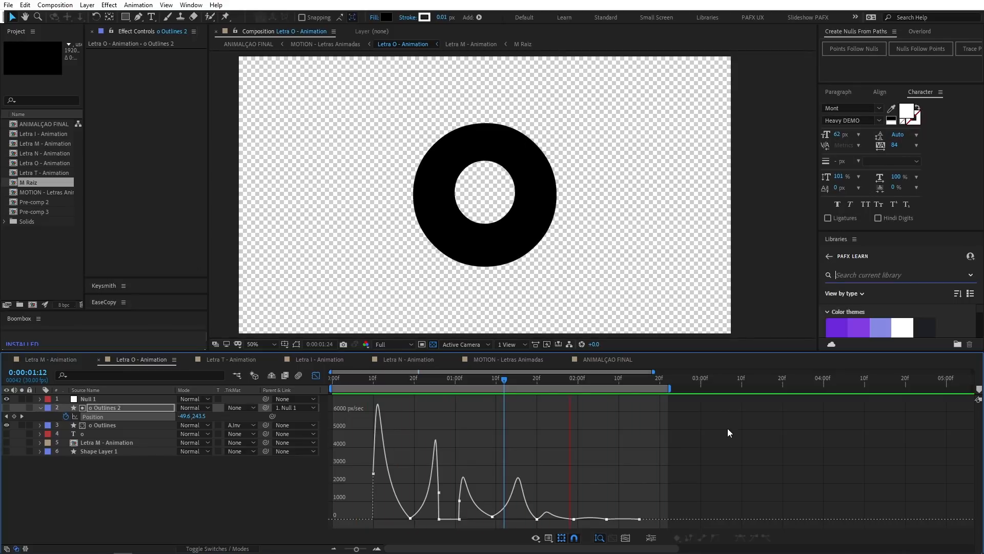
pyautogui.press('space')
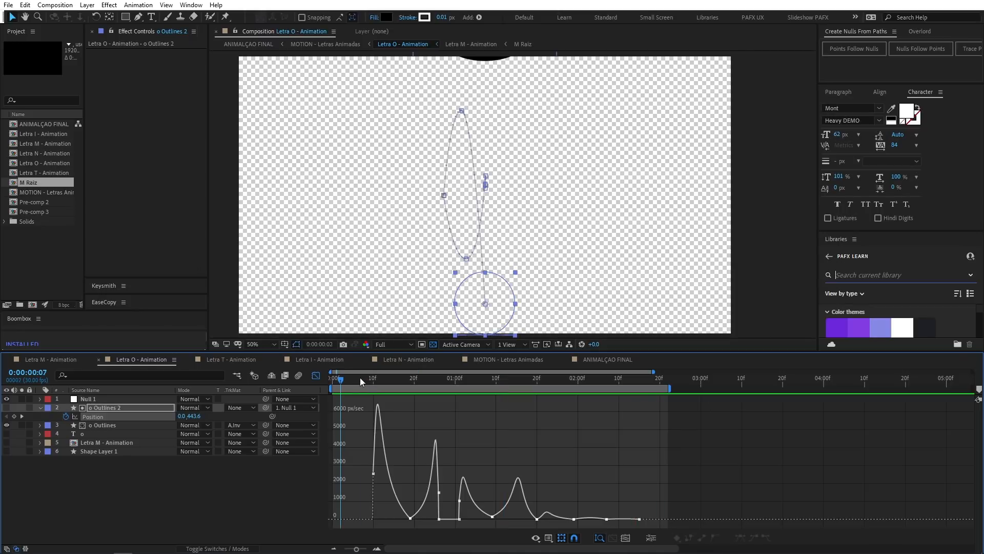
# Open the Letra T - Animation composition, scrub its early frames and switch to MOTION - Letras Animadas.
pyautogui.click(235, 357)
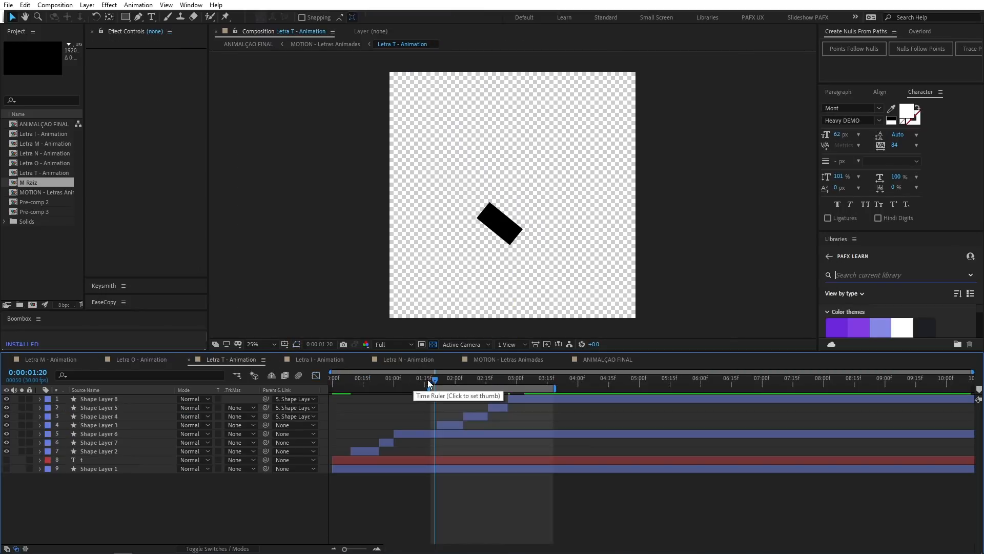
pyautogui.moveTo(430, 384); pyautogui.dragTo(381, 389)
pyautogui.click(476, 359)
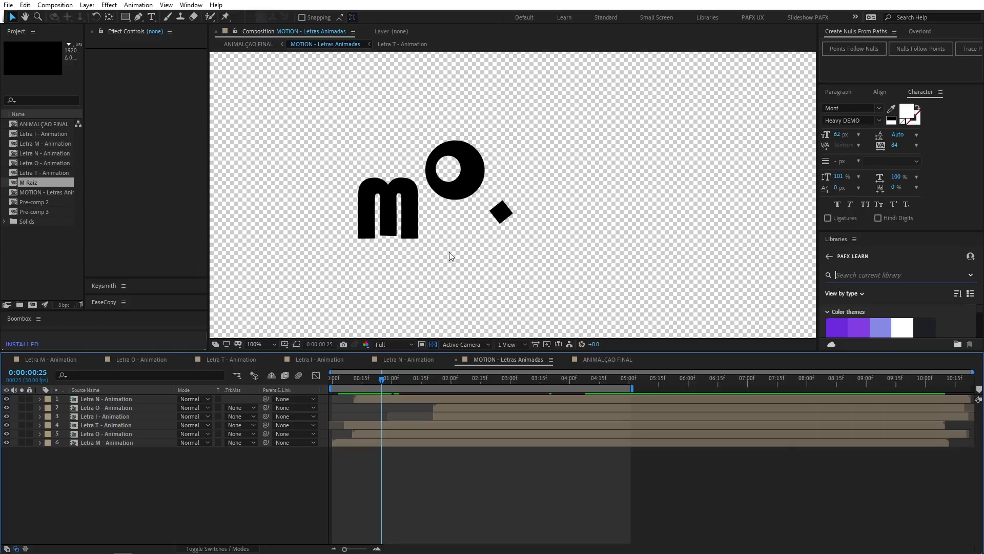
# Return to Letra T - Animation and review the T's construction at 0:00:03:08, 0:00:00:24 and 0:00:02:05.
pyautogui.click(231, 359)
pyautogui.moveTo(374, 379); pyautogui.dragTo(534, 389)
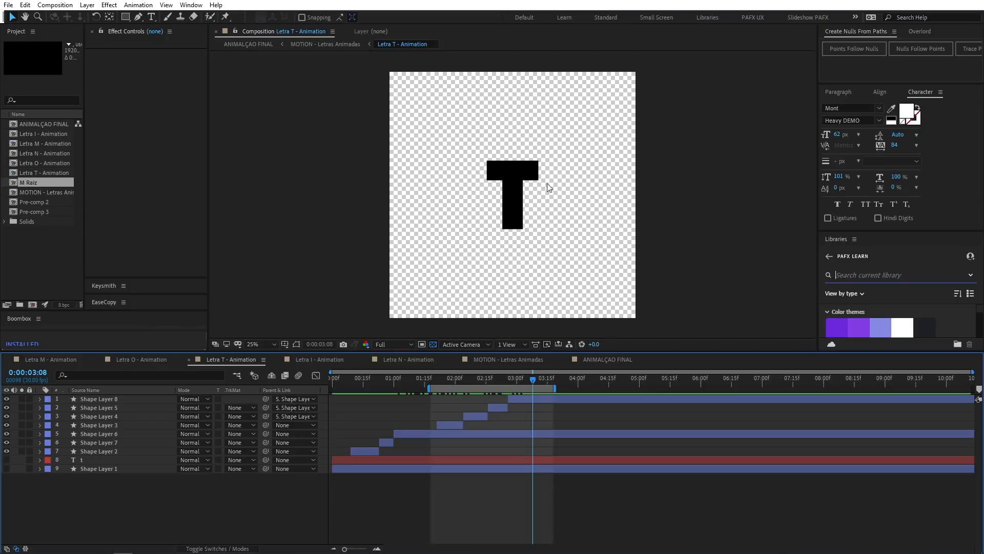
pyautogui.moveTo(341, 381); pyautogui.dragTo(382, 378)
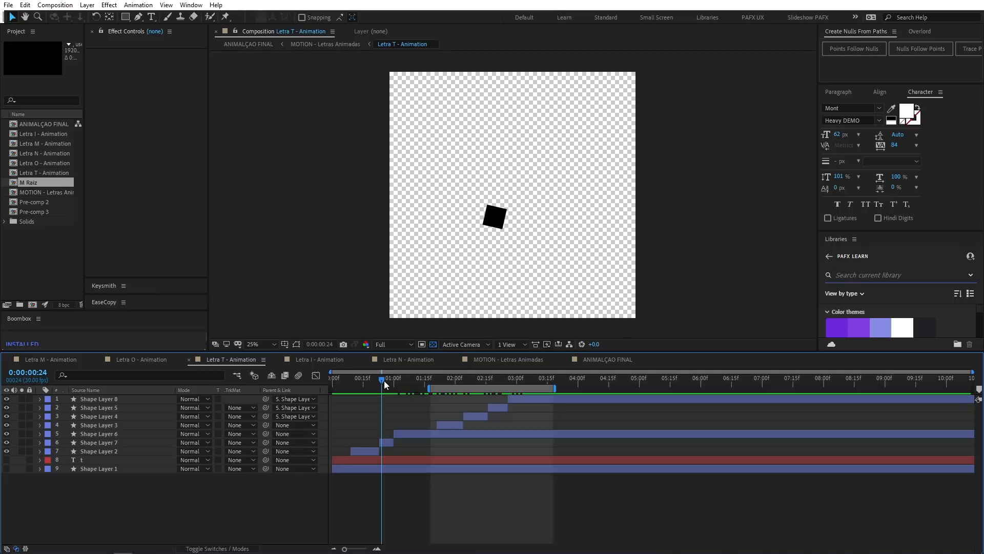
pyautogui.moveTo(379, 388); pyautogui.dragTo(465, 415)
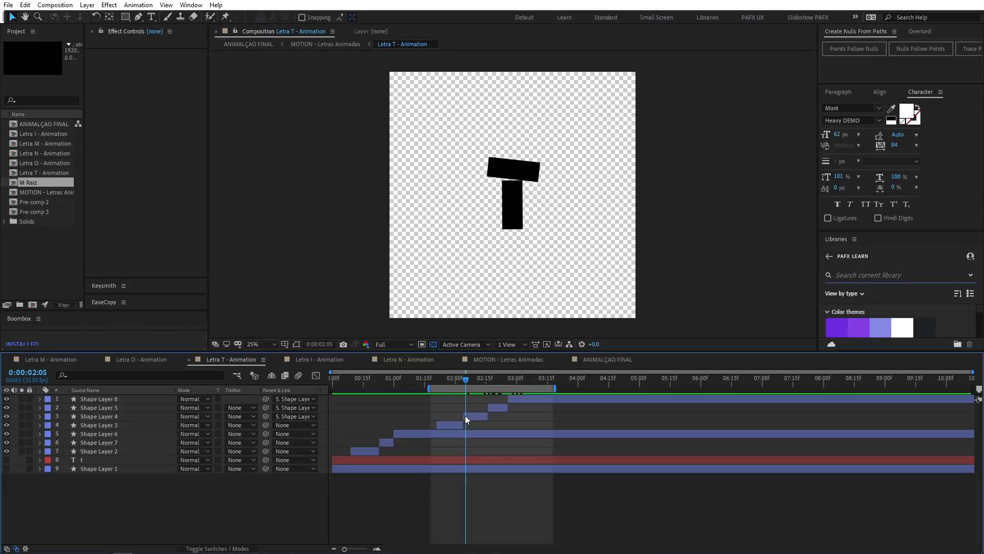
# Select Shape Layer 3, examine its motion and anchor point up to 0:00:02:03, and return to 0:00:00:06 with it deselected.
pyautogui.click(451, 425)
pyautogui.moveTo(376, 389); pyautogui.dragTo(461, 390)
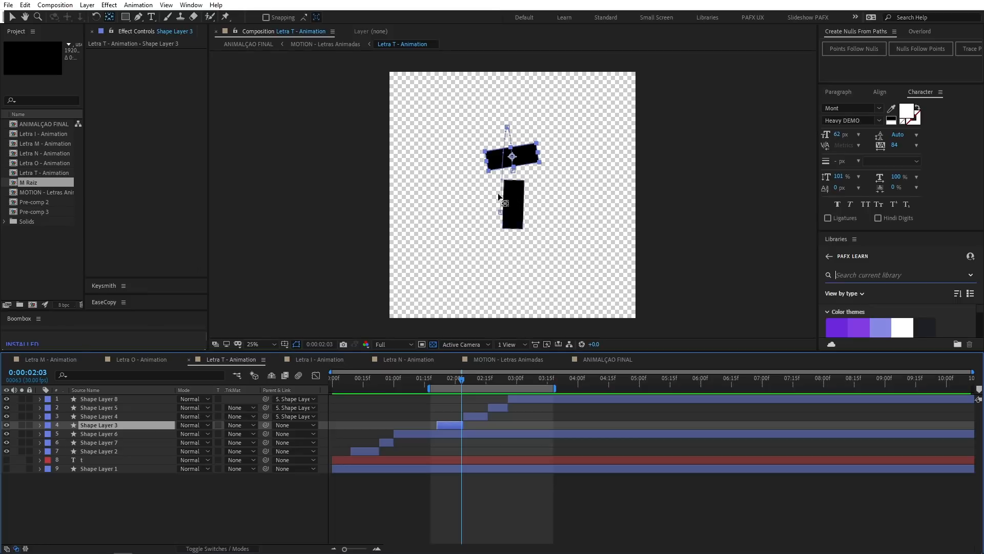
pyautogui.moveTo(460, 384); pyautogui.dragTo(346, 383)
pyautogui.click(472, 478)
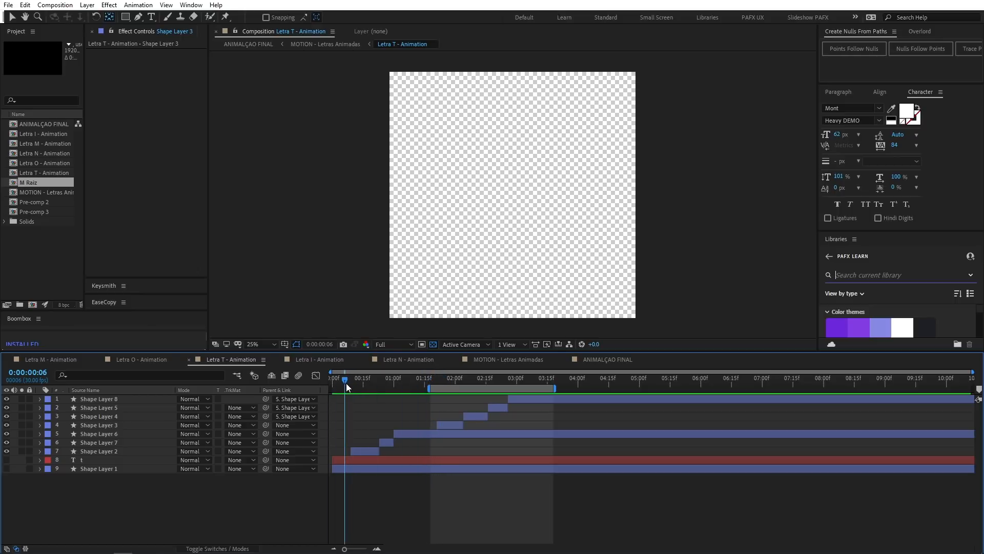
# Start the work area at 0:00:00:06 in Letra T - Animation, then preview and scrub the T's build-up.
pyautogui.press('b')
pyautogui.press('space')
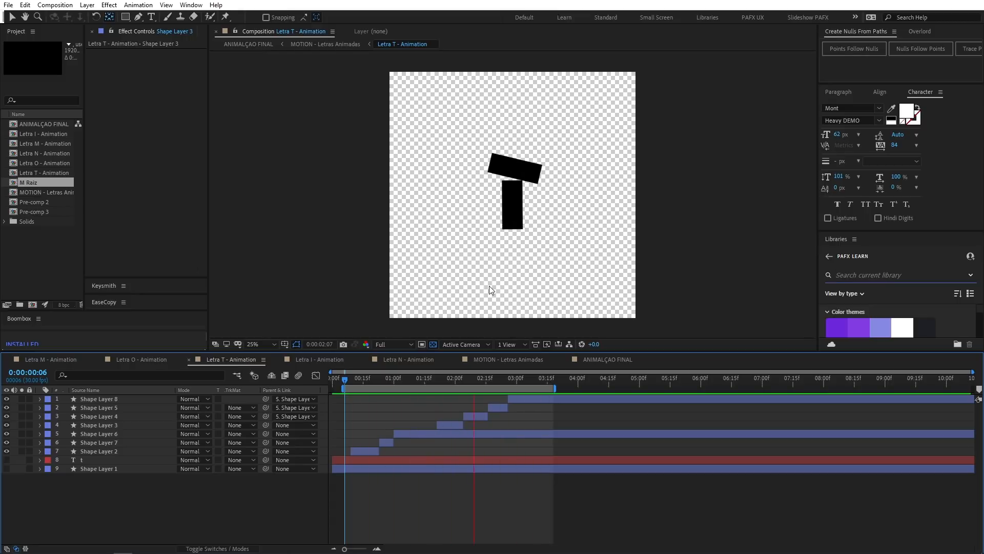
pyautogui.moveTo(391, 378); pyautogui.dragTo(442, 386)
pyautogui.moveTo(450, 388); pyautogui.dragTo(484, 382)
# Examine the handover from Shape Layer 3 to Shape Layer 4 in close-up, previewing and scrubbing around 0:00:02:04.
pyautogui.click(449, 425)
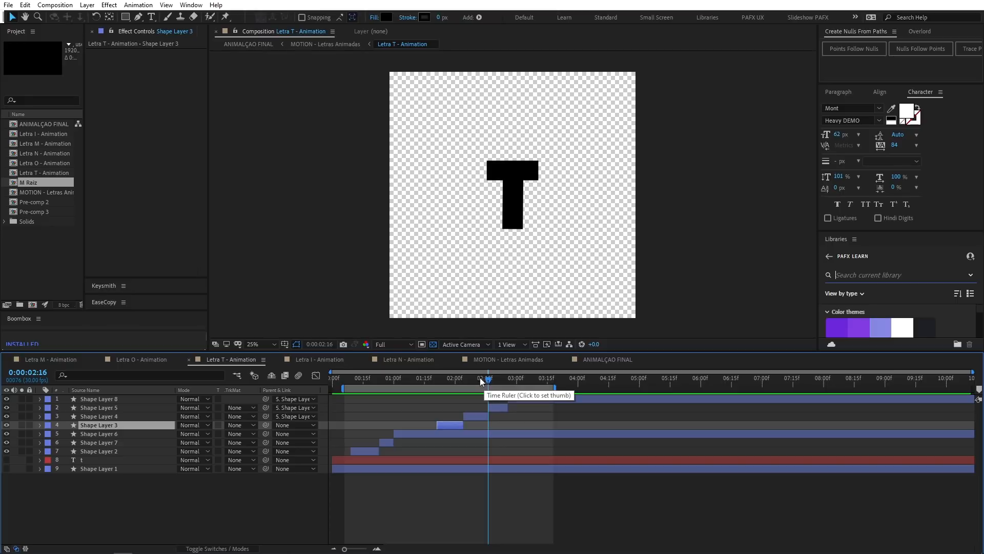
pyautogui.moveTo(475, 377); pyautogui.dragTo(480, 380)
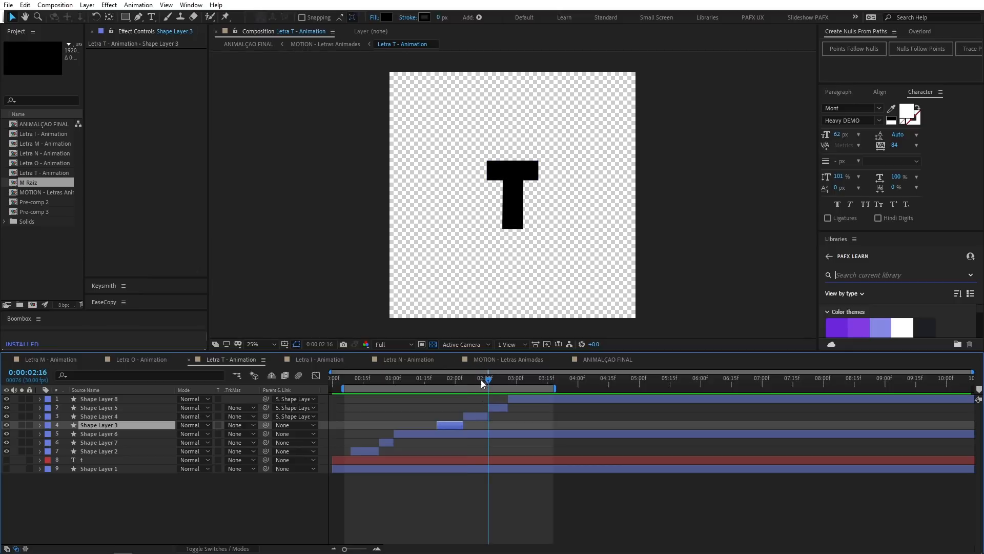
pyautogui.click(479, 414)
pyautogui.moveTo(477, 380); pyautogui.dragTo(454, 386)
pyautogui.scroll(2, 504, 271)
pyautogui.press('space')
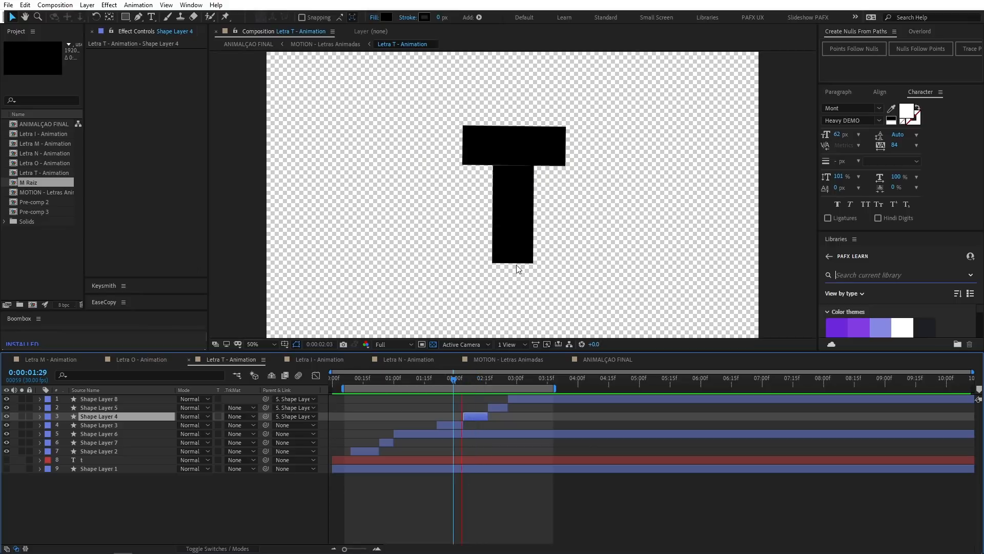
pyautogui.press('space')
pyautogui.press('space')
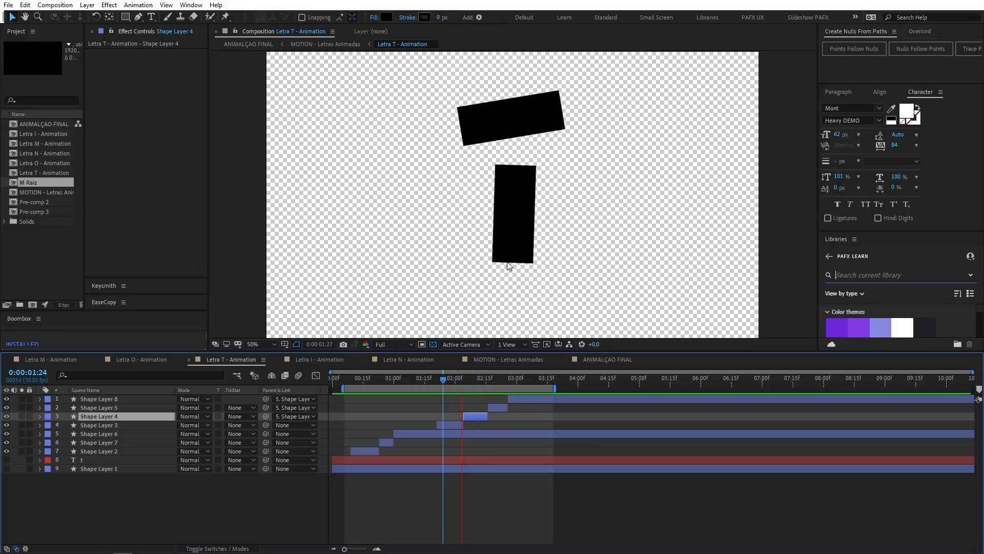
pyautogui.click(449, 379)
pyautogui.press('space')
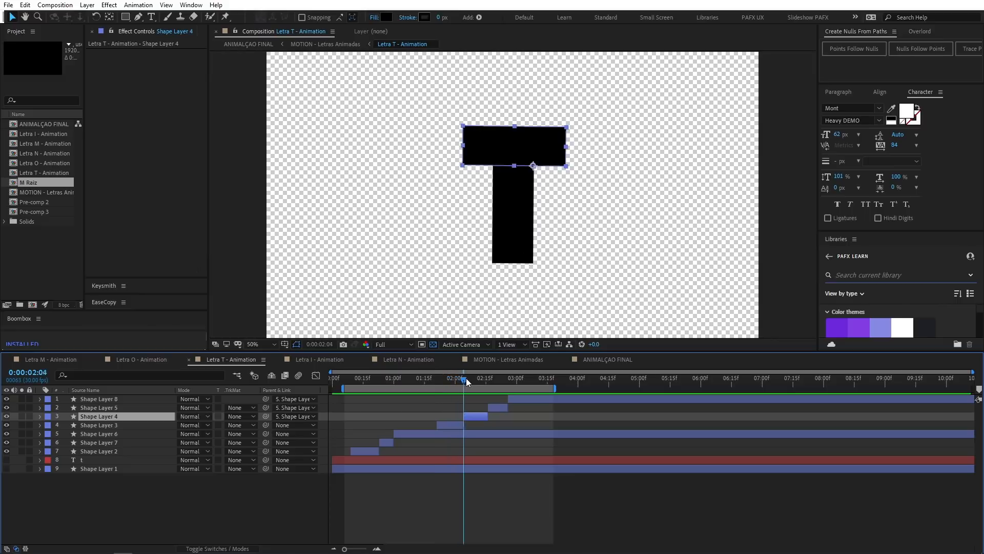
# Reveal Shape Layer 3's Position and Rotation keyframes and inspect the layer's start at 0:00:01:21.
pyautogui.click(450, 425)
pyautogui.press('u')
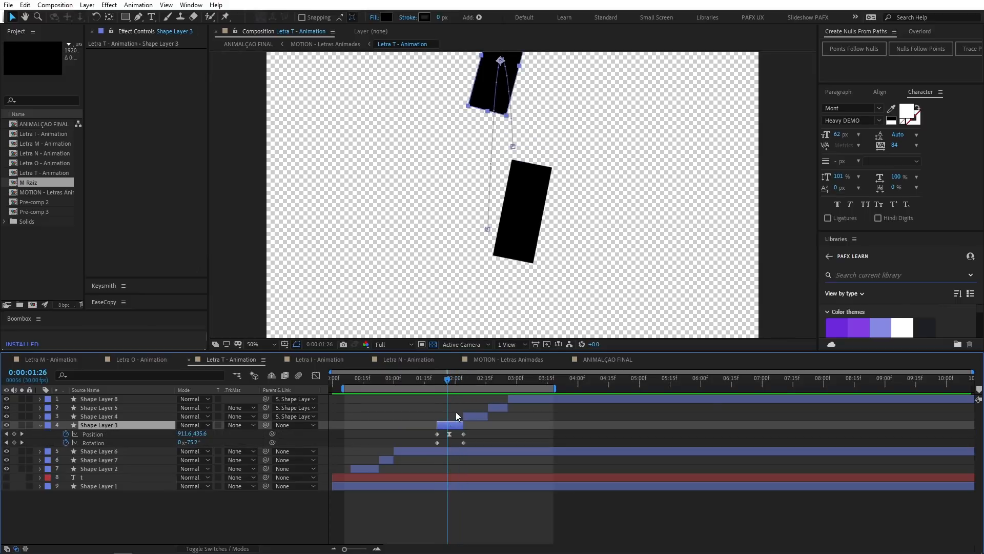
pyautogui.press('=')
pyautogui.press('=')
pyautogui.moveTo(408, 377)
pyautogui.mouseDown()
pyautogui.moveTo(495, 384)
pyautogui.moveTo(407, 378)
pyautogui.mouseUp()
pyautogui.click(432, 447)
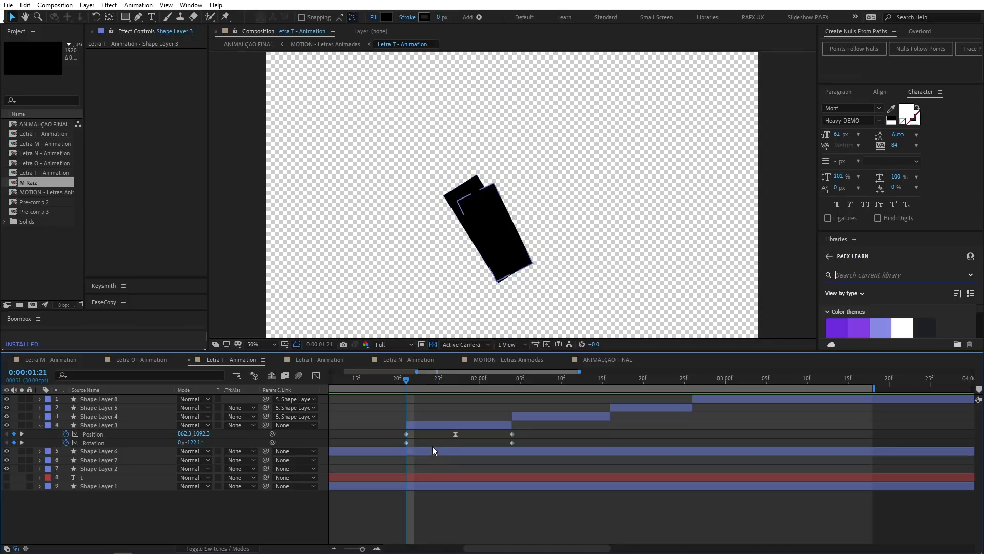
# Reveal the keyframes of all layers in the T composition and review the motion up to 0:00:02:04.
pyautogui.press('u')
pyautogui.moveTo(403, 464); pyautogui.dragTo(542, 412)
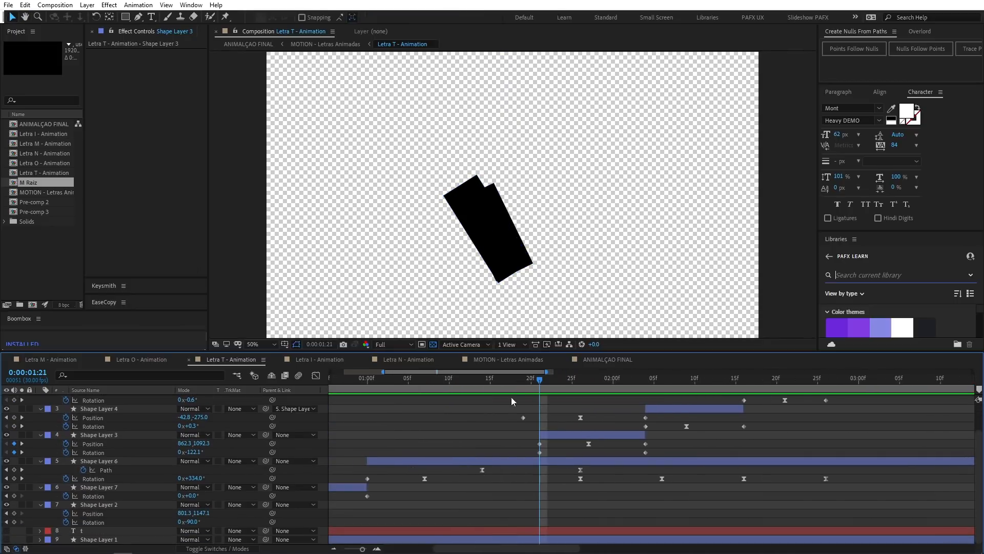
pyautogui.moveTo(475, 384); pyautogui.dragTo(479, 406)
pyautogui.press('space')
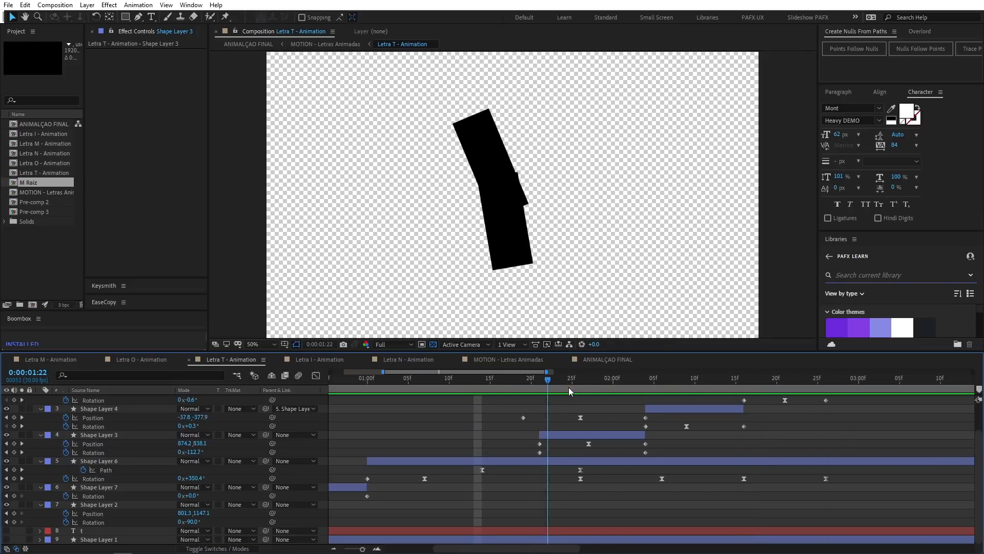
pyautogui.moveTo(593, 395); pyautogui.dragTo(590, 392)
pyautogui.moveTo(566, 248); pyautogui.dragTo(561, 284)
pyautogui.moveTo(582, 380); pyautogui.dragTo(648, 402)
pyautogui.moveTo(622, 285); pyautogui.dragTo(593, 289)
# Compare the anchor points of Shape Layer 4 at 0:00:02:04 and Shape Layer 5 at 0:00:02:16, reviewing the crossbar's rocking.
pyautogui.click(669, 408)
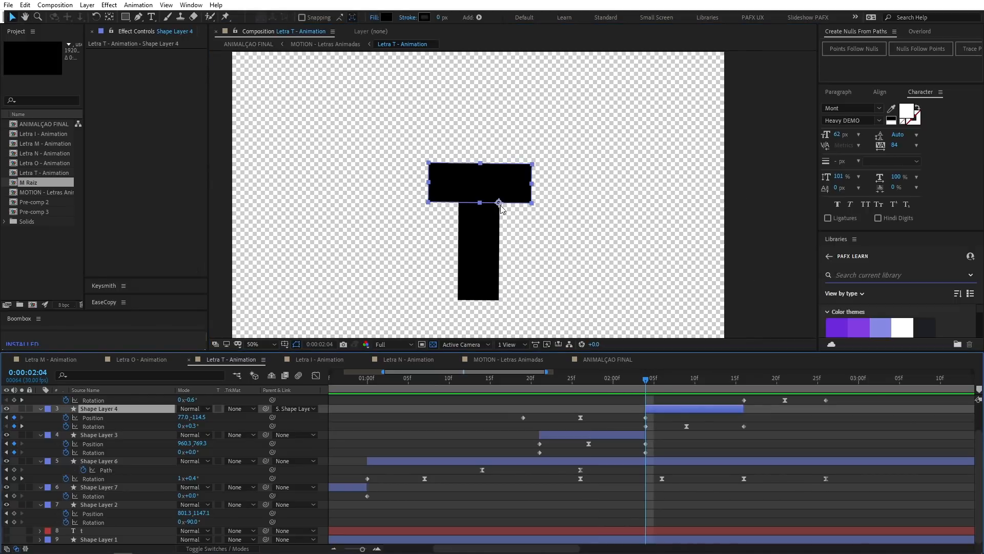
pyautogui.moveTo(646, 380); pyautogui.dragTo(578, 487)
pyautogui.click(564, 424)
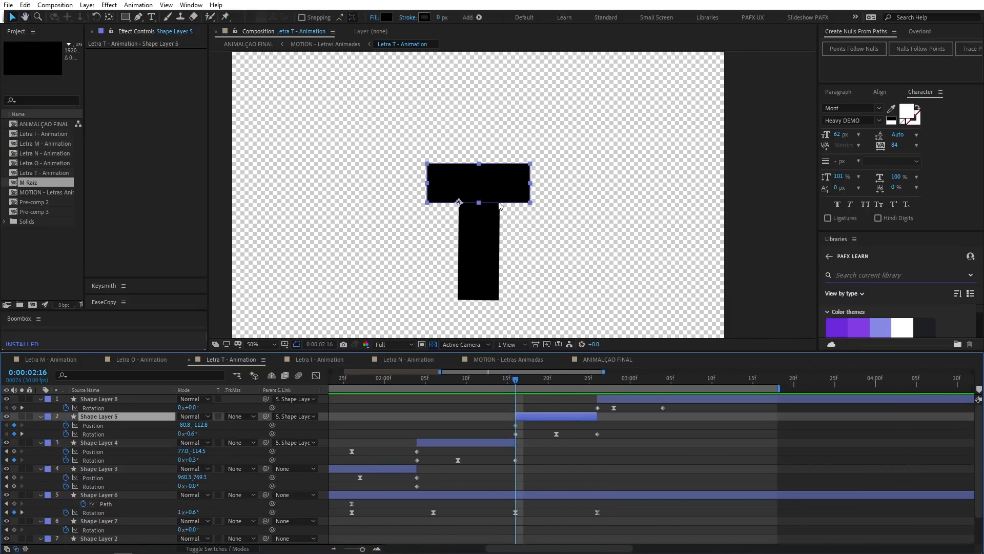
pyautogui.moveTo(516, 379); pyautogui.dragTo(621, 393)
pyautogui.press('space')
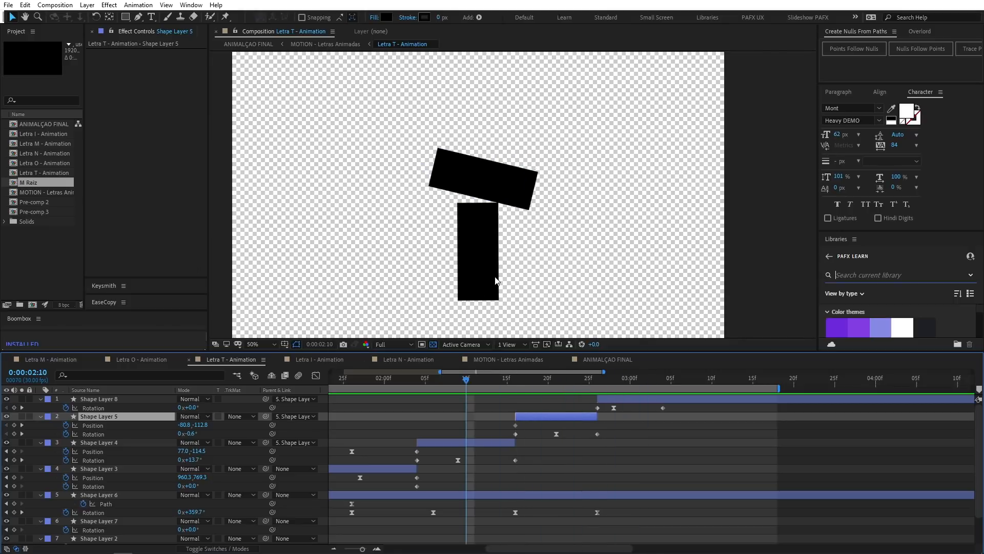
pyautogui.scroll(-1, 507, 269)
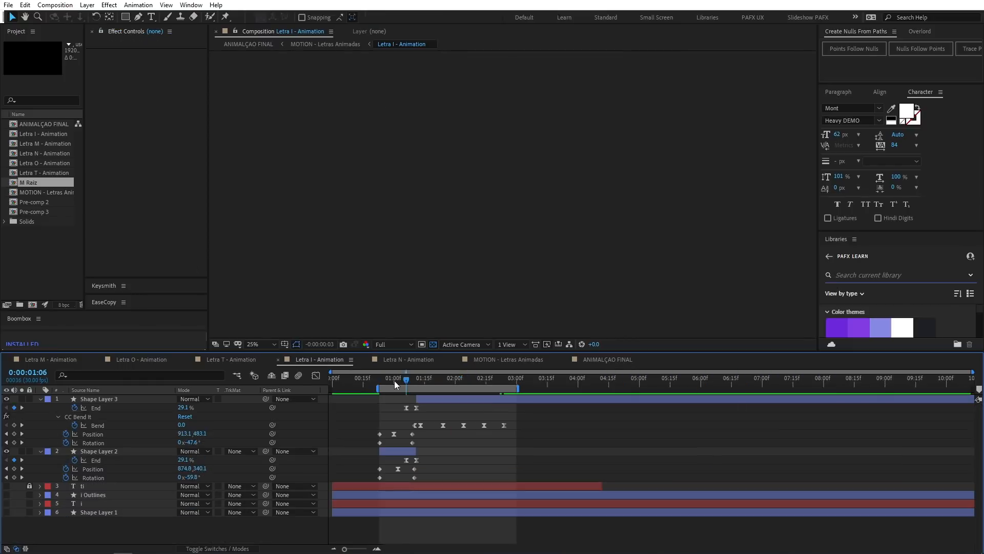
# Scrub Letra I - Animation to 0:00:01:12 and preview the I's entrance in MOTION - Letras Animadas around 0:00:01:06.
pyautogui.moveTo(395, 380); pyautogui.dragTo(419, 416)
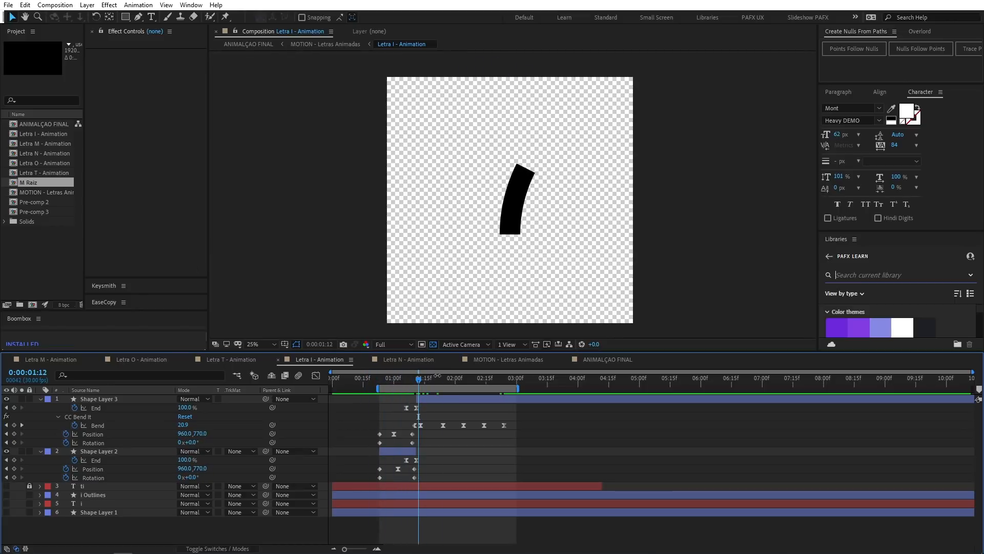
pyautogui.click(499, 360)
pyautogui.moveTo(459, 380); pyautogui.dragTo(408, 376)
pyautogui.press('space')
pyautogui.press('space')
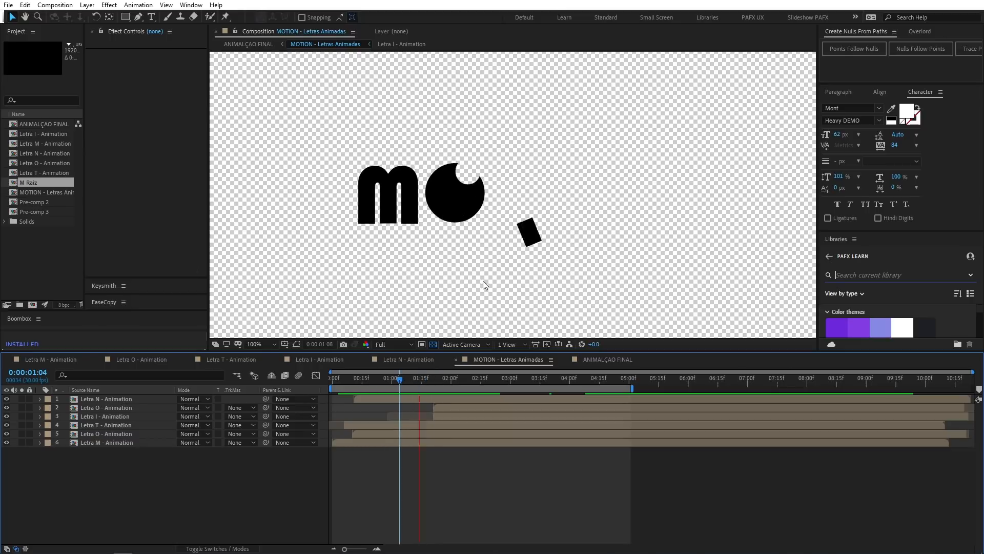
pyautogui.click(404, 380)
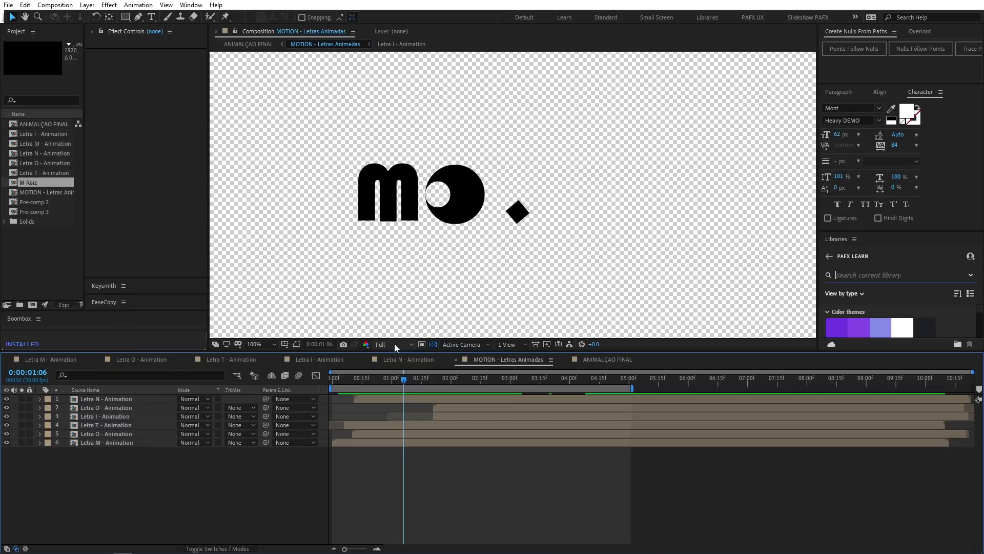
# Return to Letra I - Animation and temporarily show the ti text layer as a position reference around 0:00:00:28.
pyautogui.click(331, 357)
pyautogui.click(368, 382)
pyautogui.moveTo(368, 382); pyautogui.dragTo(392, 379)
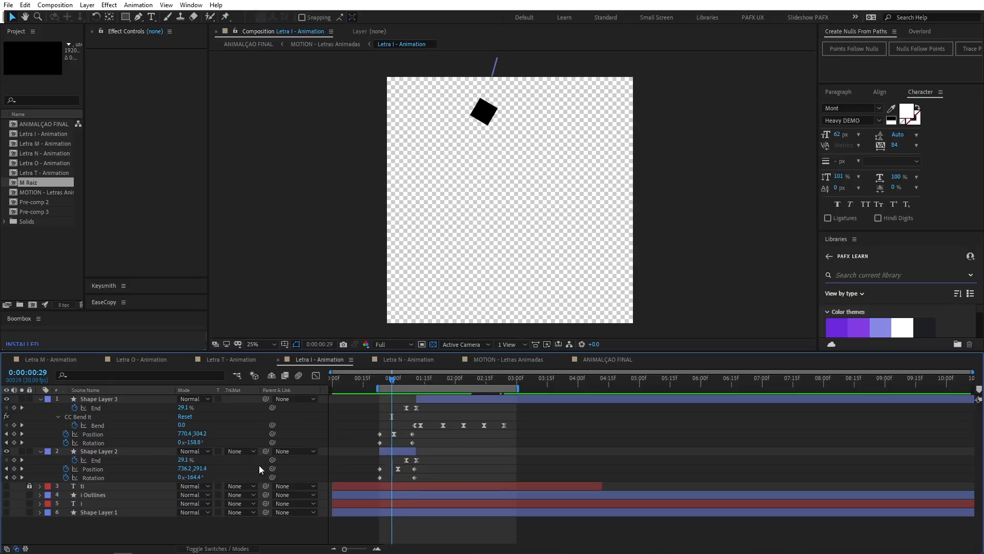
pyautogui.click(7, 486)
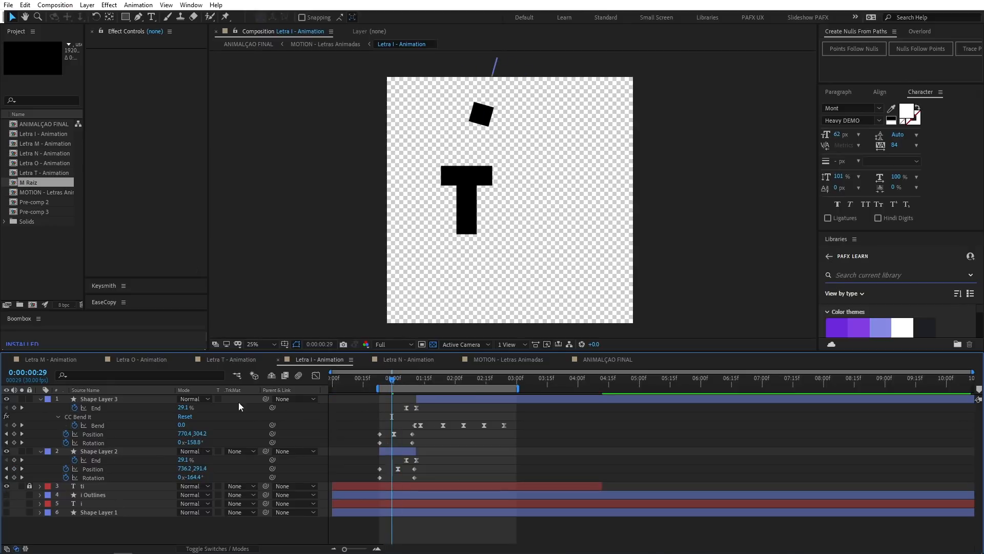
pyautogui.moveTo(394, 383)
pyautogui.mouseDown()
pyautogui.moveTo(370, 391)
pyautogui.moveTo(390, 389)
pyautogui.mouseUp()
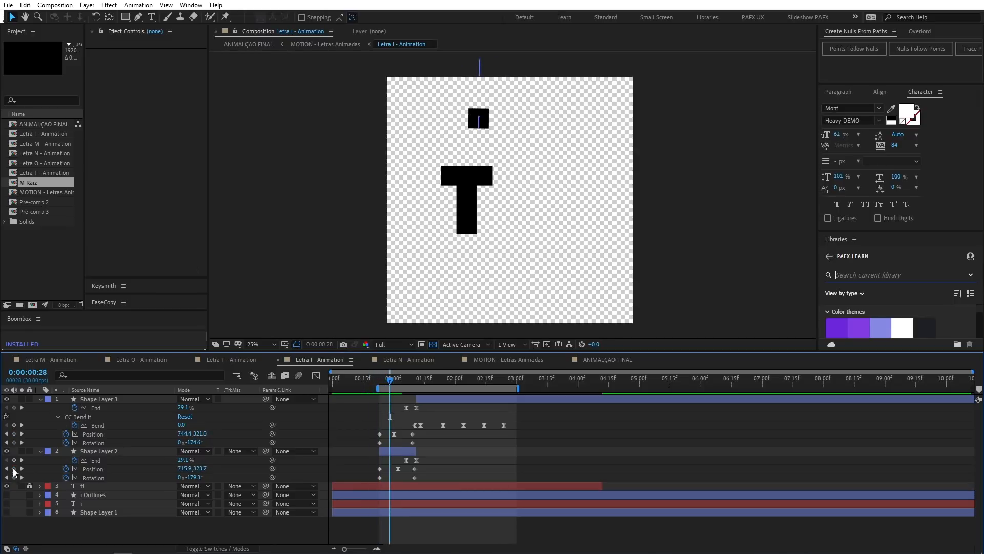
pyautogui.click(6, 486)
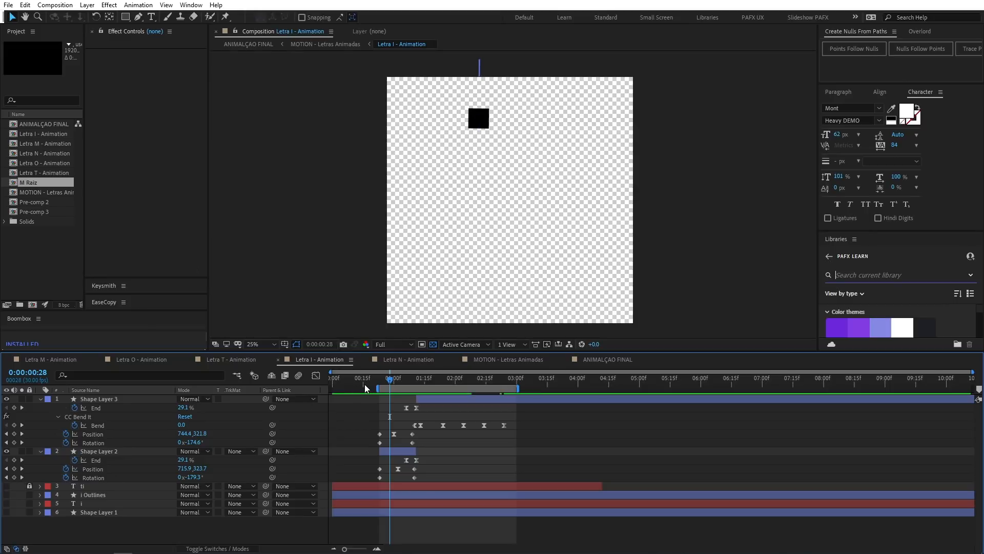
# Select Shape Layer 2 and examine its arc, rotation and End keyframes from 0:00:00:29 to 0:00:01:10.
pyautogui.moveTo(388, 383)
pyautogui.mouseDown()
pyautogui.moveTo(376, 380)
pyautogui.moveTo(417, 378)
pyautogui.moveTo(382, 383)
pyautogui.moveTo(393, 383)
pyautogui.mouseUp()
pyautogui.click(404, 452)
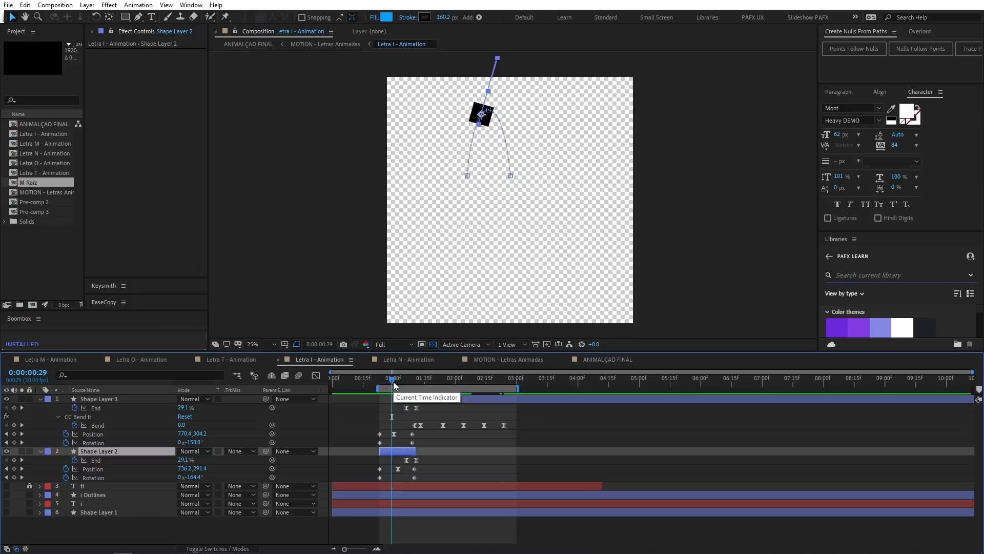
pyautogui.moveTo(395, 385); pyautogui.dragTo(393, 386)
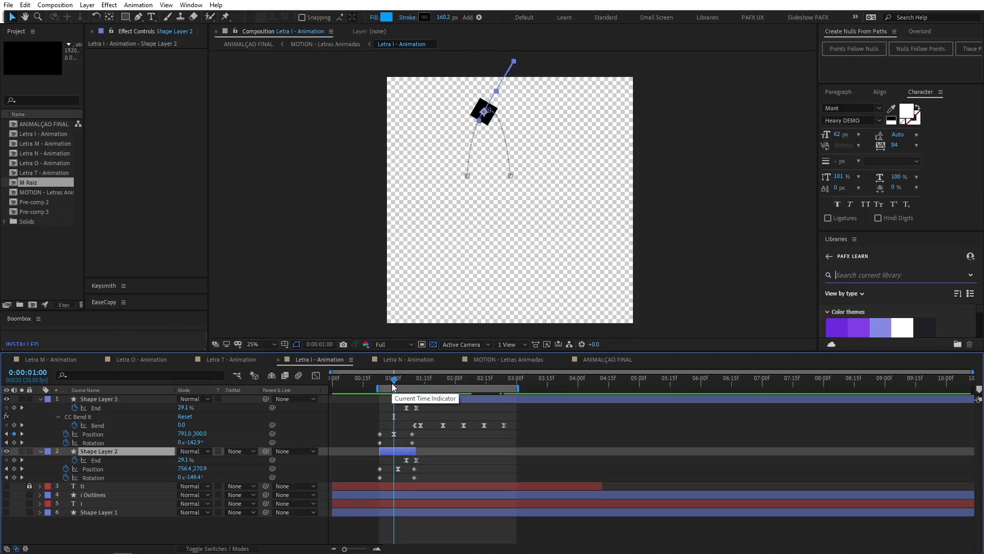
pyautogui.moveTo(394, 386)
pyautogui.mouseDown()
pyautogui.moveTo(383, 386)
pyautogui.moveTo(418, 383)
pyautogui.moveTo(405, 385)
pyautogui.mouseUp()
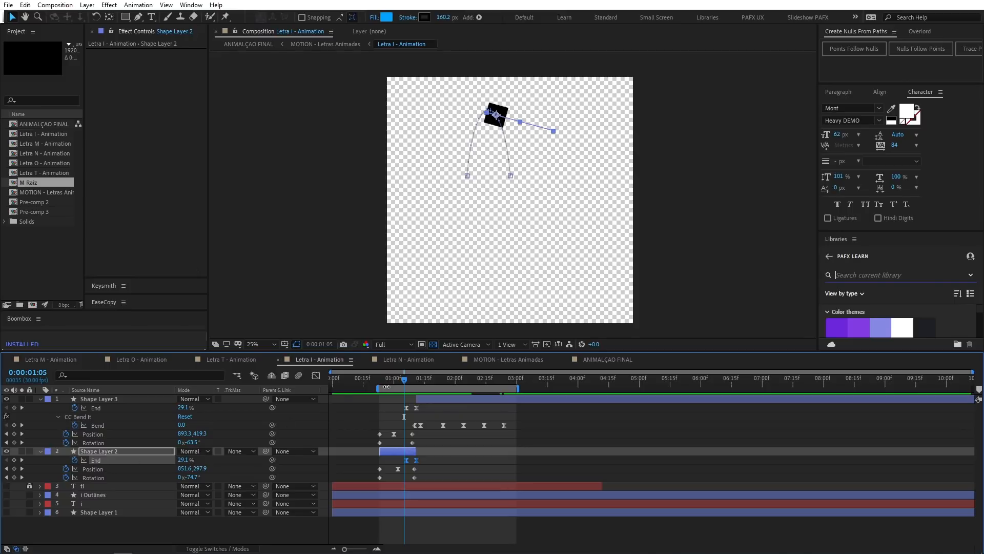
pyautogui.moveTo(406, 384)
pyautogui.mouseDown()
pyautogui.moveTo(419, 385)
pyautogui.moveTo(403, 386)
pyautogui.mouseUp()
pyautogui.moveTo(410, 384)
pyautogui.mouseDown()
pyautogui.moveTo(399, 386)
pyautogui.moveTo(420, 386)
pyautogui.moveTo(397, 389)
pyautogui.moveTo(413, 385)
pyautogui.mouseUp()
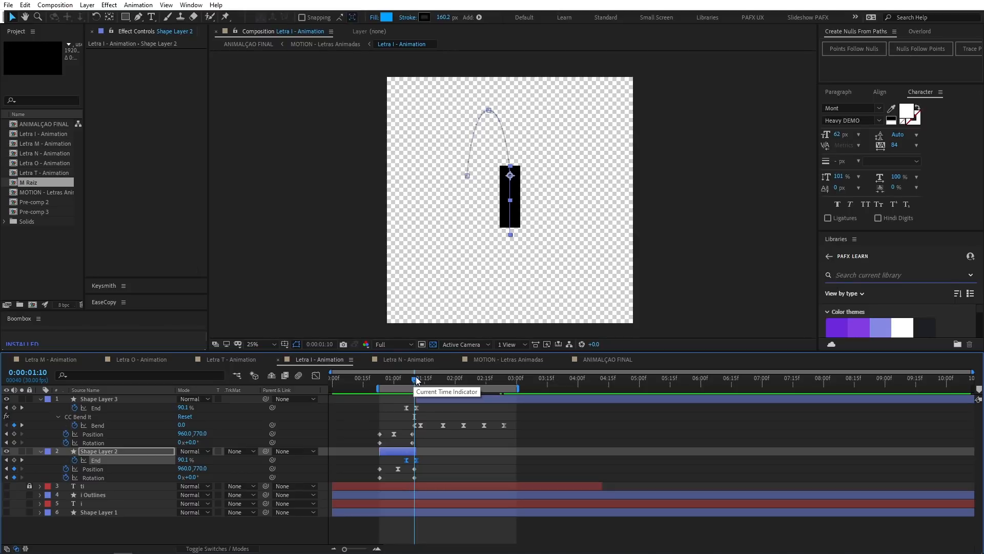
pyautogui.moveTo(413, 387)
pyautogui.mouseDown()
pyautogui.moveTo(368, 386)
pyautogui.moveTo(414, 397)
pyautogui.mouseUp()
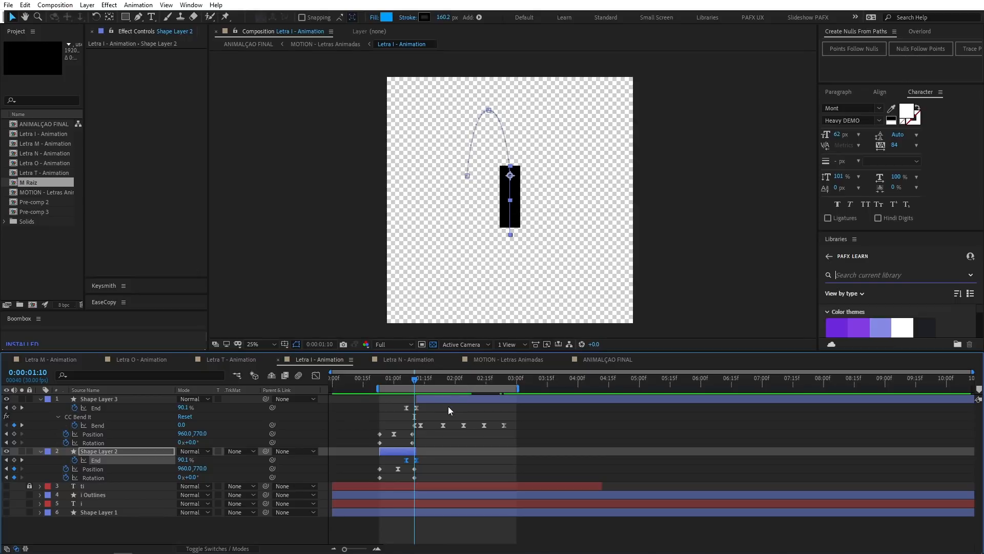
# Inspect the switch between the two shape layers at 0:00:01:11 and select Shape Layer 3 to view its CC Bend It settings.
pyautogui.press('=')
pyautogui.press('=')
pyautogui.press('=')
pyautogui.moveTo(415, 381); pyautogui.dragTo(436, 383)
pyautogui.hotkey('ctrl', 'Up')
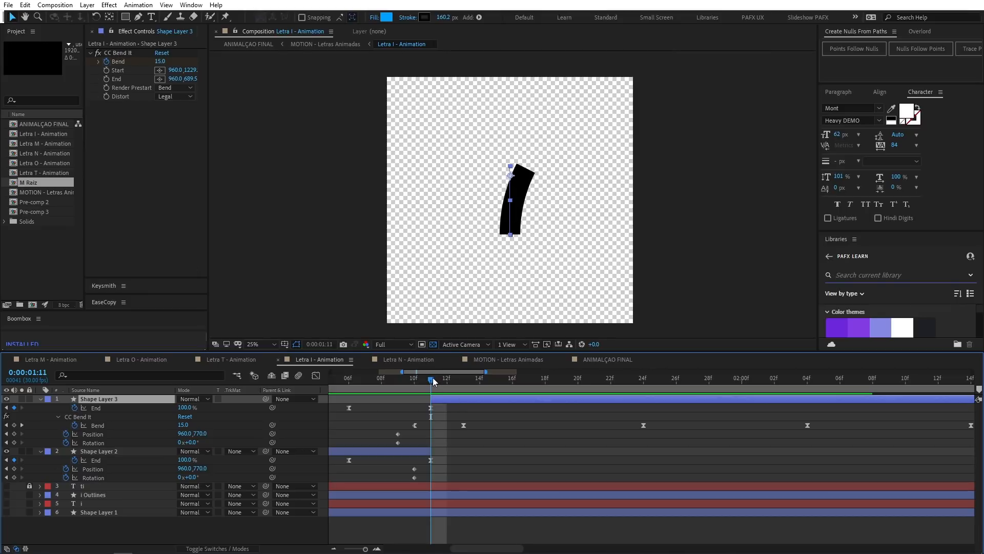
# Preview the I's landing and swing, and examine Shape Layer 3's CC Bend It Bend keyframes up to 0:00:02:00.
pyautogui.scroll(-5, 433, 378)
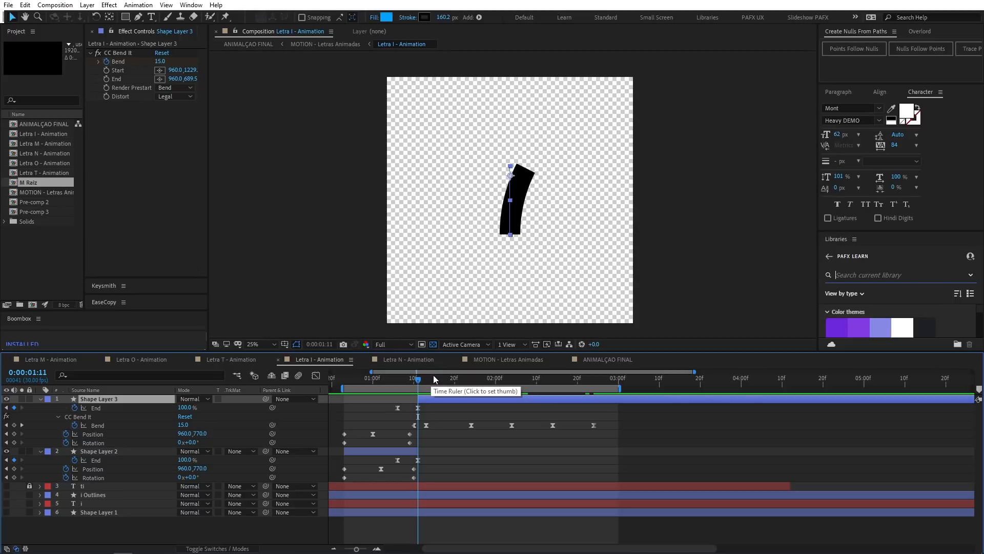
pyautogui.press('space')
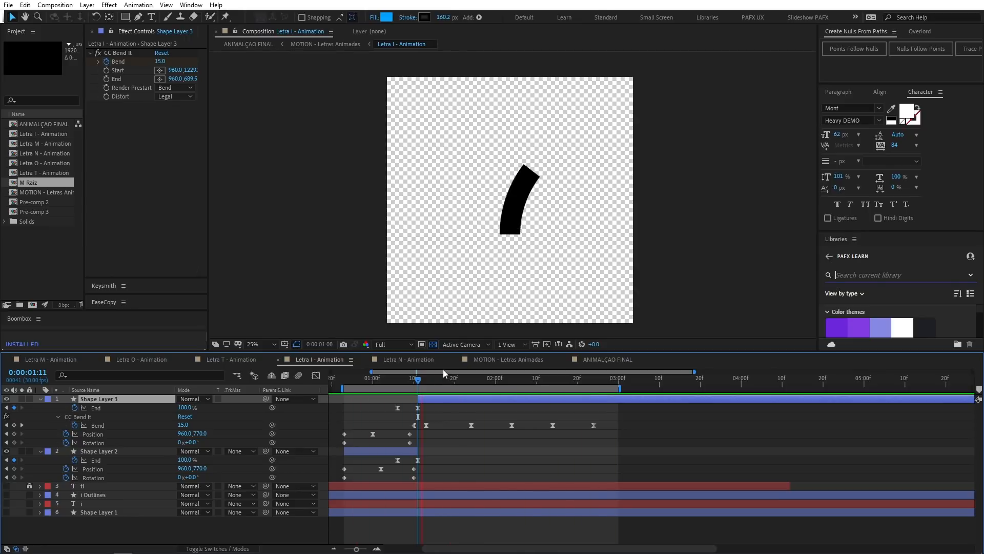
pyautogui.moveTo(402, 380); pyautogui.dragTo(377, 398)
pyautogui.press('space')
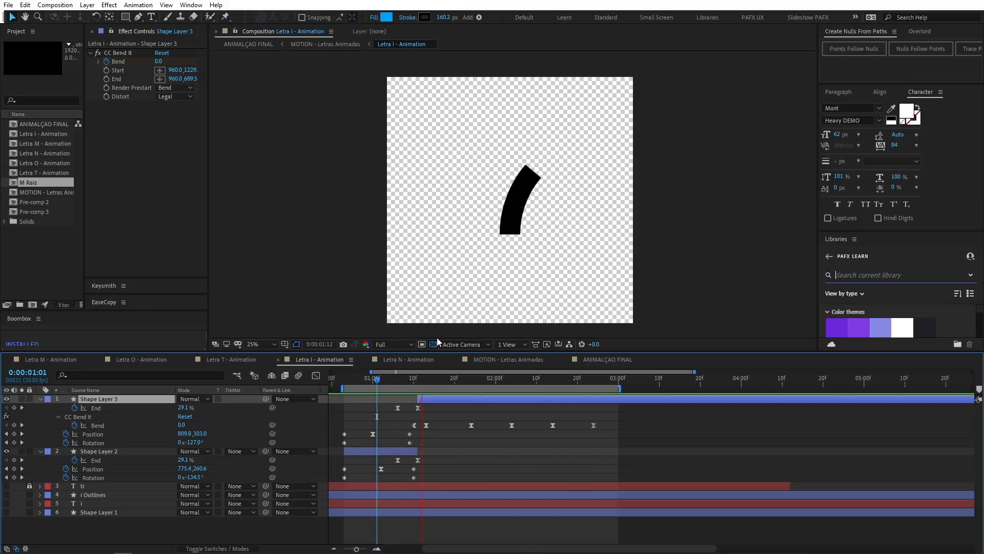
pyautogui.moveTo(410, 377); pyautogui.dragTo(501, 385)
pyautogui.click(471, 425)
pyautogui.press('space')
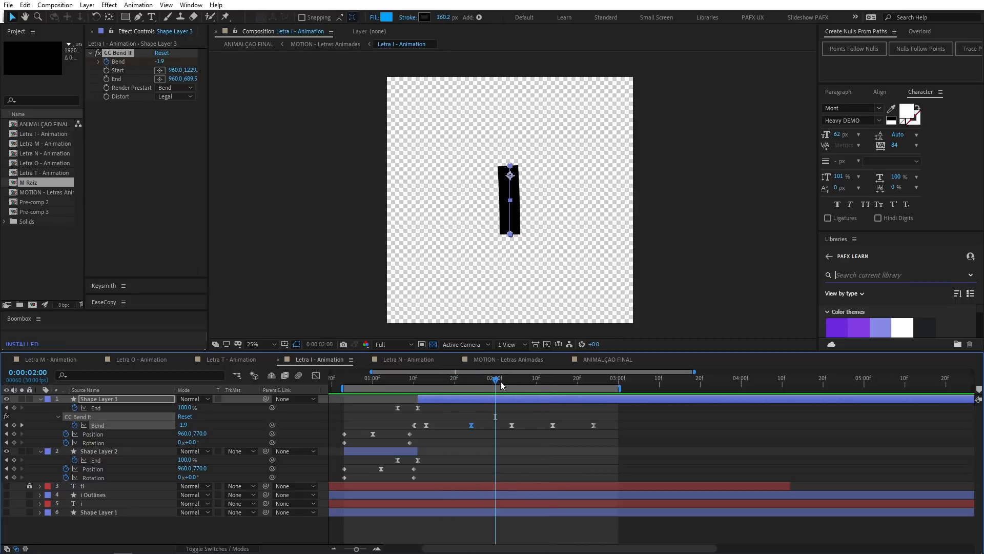
# Review the O's motion and speed graph around 0:00:01:06 in Letra O - Animation, then open Letra N - Animation.
pyautogui.click(409, 361)
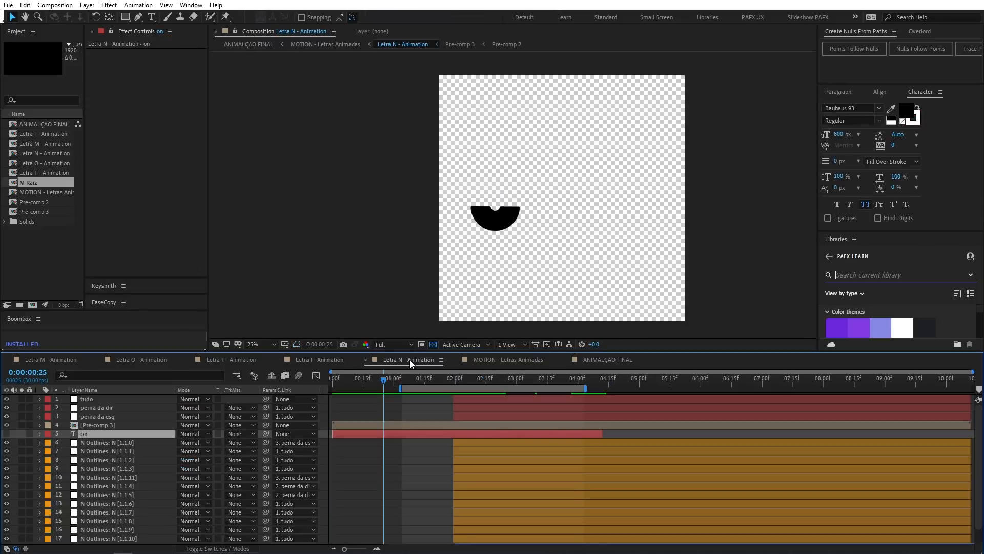
pyautogui.click(151, 361)
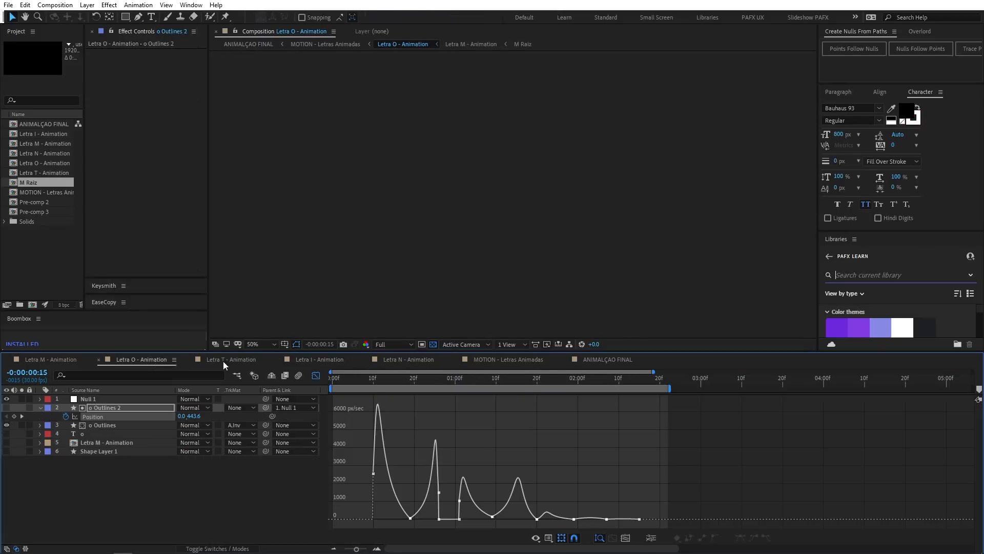
pyautogui.moveTo(361, 377); pyautogui.dragTo(480, 384)
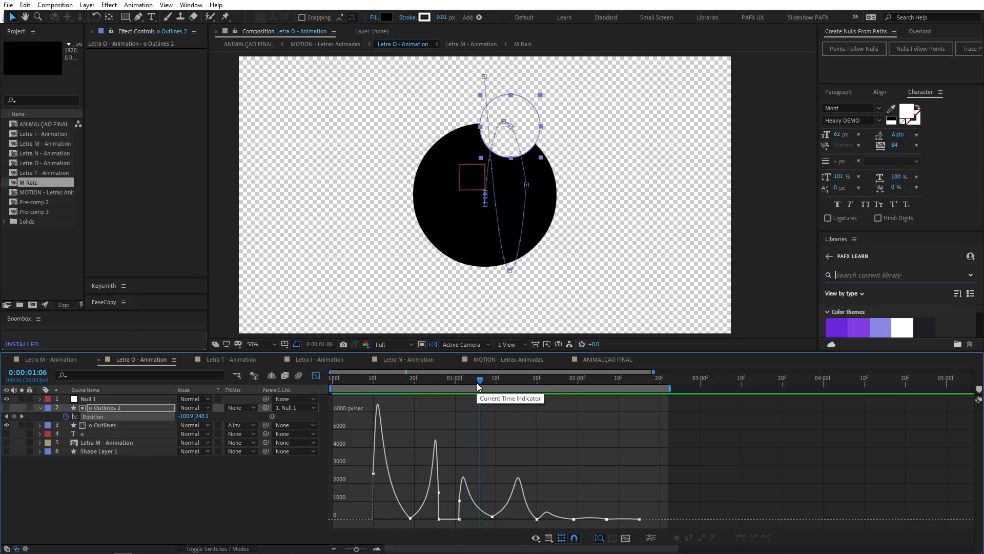
pyautogui.moveTo(467, 381)
pyautogui.mouseDown()
pyautogui.moveTo(412, 383)
pyautogui.moveTo(471, 382)
pyautogui.mouseUp()
pyautogui.click(497, 359)
pyautogui.click(414, 360)
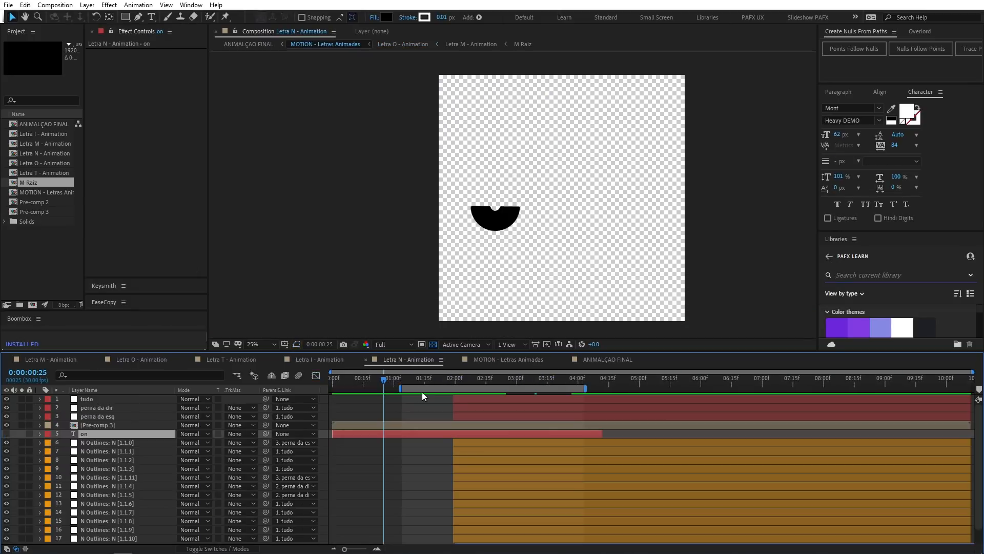
# Review the N's morph in Letra N - Animation between 0:00:01:17 and 0:00:04:01, briefly comparing it with the "on" text layer.
pyautogui.moveTo(410, 378); pyautogui.dragTo(582, 380)
pyautogui.click(467, 362)
pyautogui.click(409, 360)
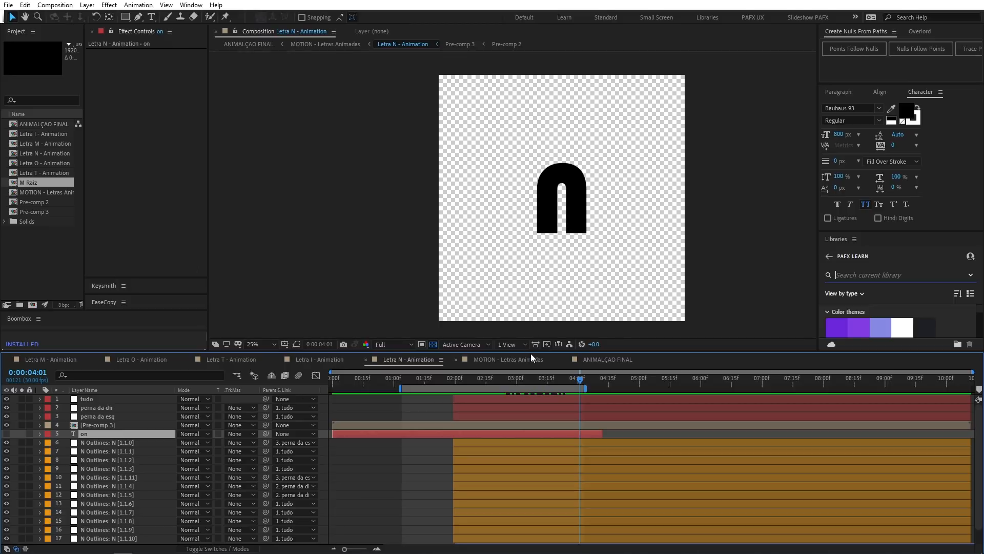
pyautogui.moveTo(566, 377); pyautogui.dragTo(434, 392)
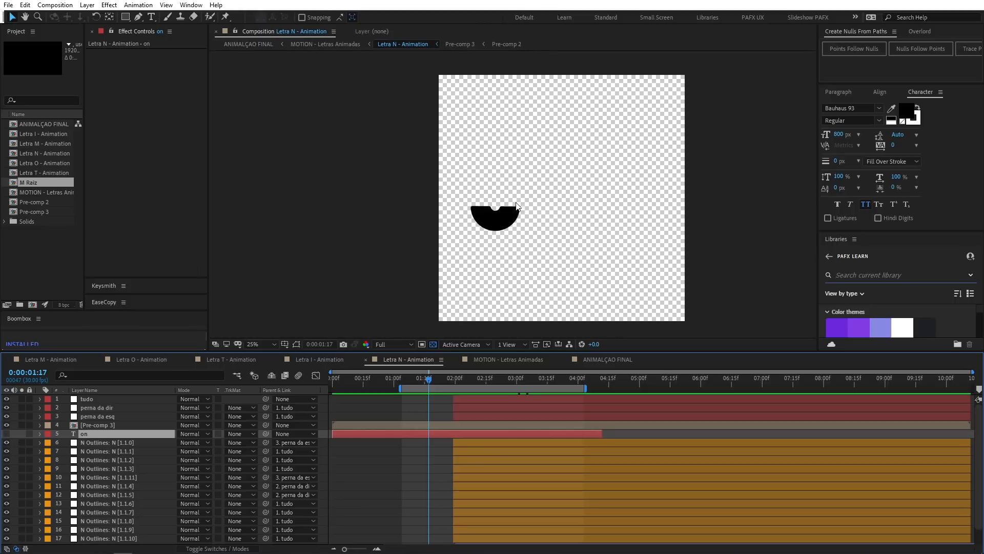
pyautogui.click(7, 435)
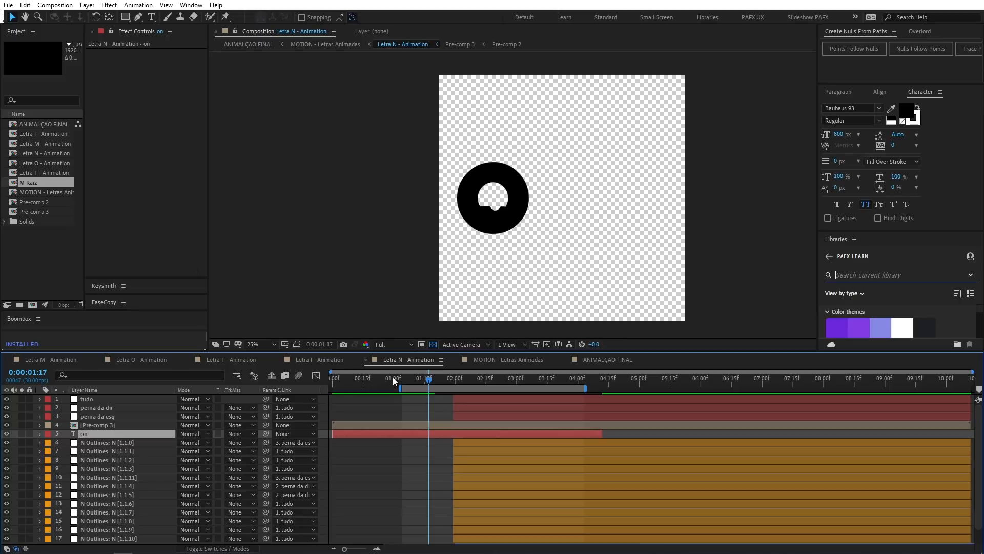
pyautogui.moveTo(435, 380)
pyautogui.mouseDown()
pyautogui.moveTo(445, 383)
pyautogui.moveTo(429, 386)
pyautogui.moveTo(451, 390)
pyautogui.moveTo(432, 380)
pyautogui.moveTo(443, 383)
pyautogui.mouseUp()
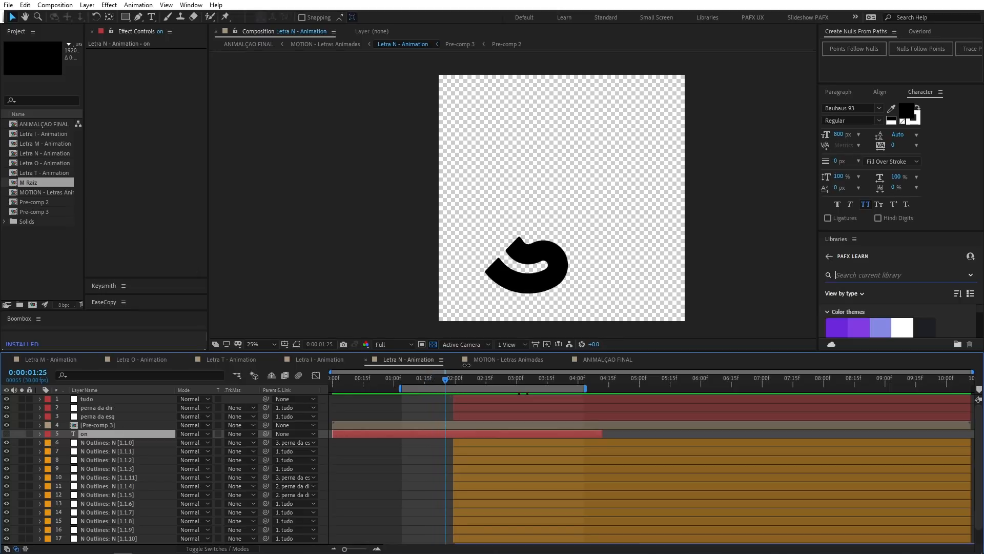
# Look through Letra N's layers, open Pre-comp 3 and its nested Pre-comp 2, and preview the animation there.
pyautogui.scroll(-1, 422, 462)
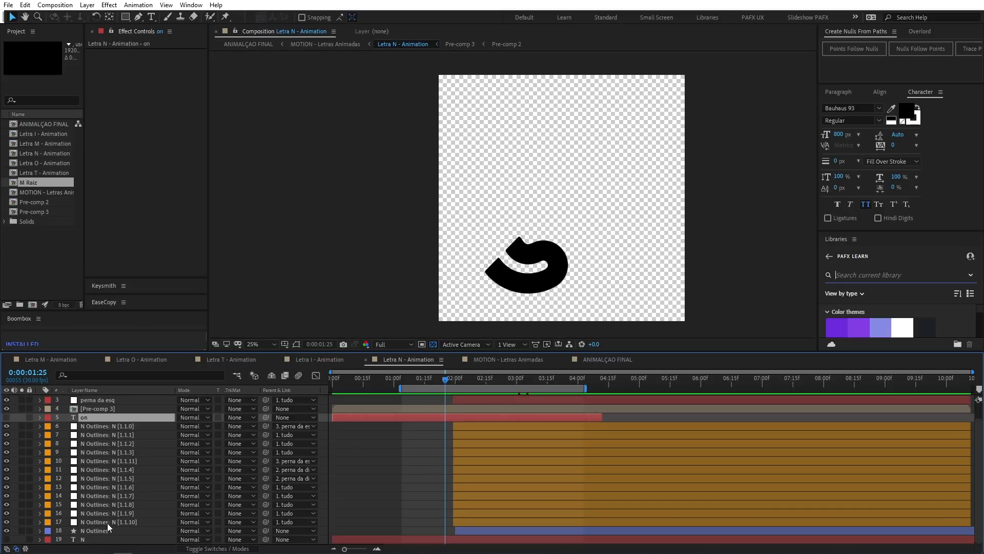
pyautogui.scroll(1, 424, 468)
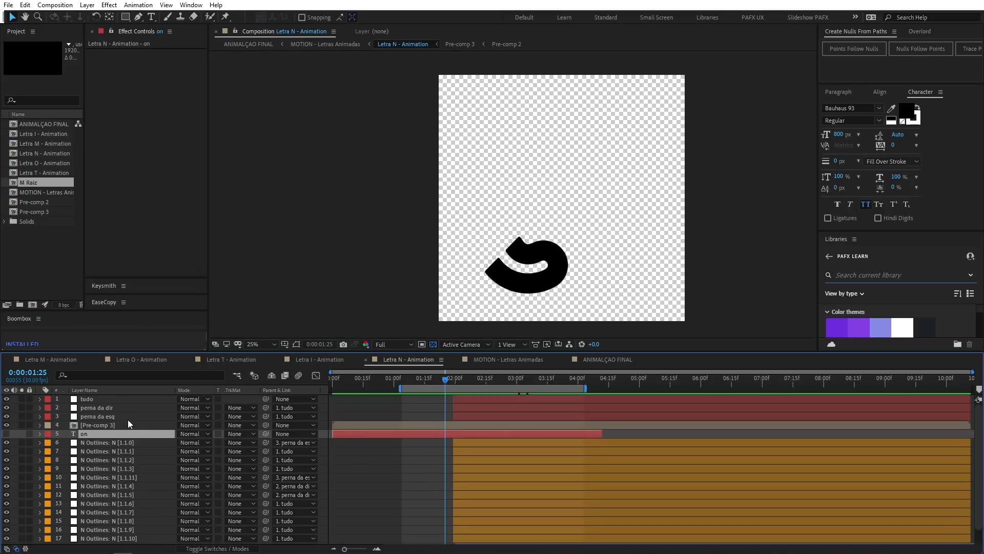
pyautogui.click(95, 425)
pyautogui.doubleClick(103, 425)
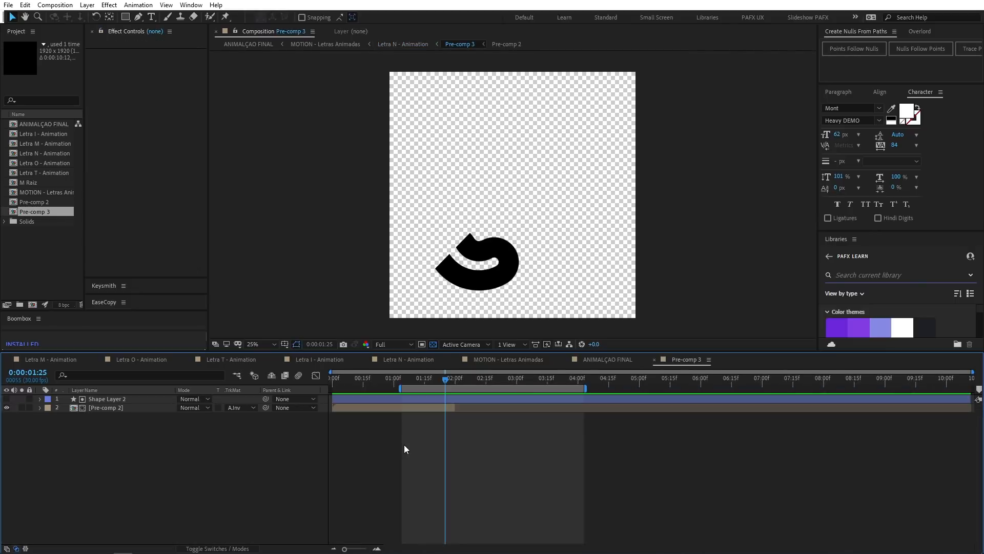
pyautogui.moveTo(448, 391)
pyautogui.mouseDown()
pyautogui.moveTo(422, 384)
pyautogui.moveTo(465, 388)
pyautogui.moveTo(410, 386)
pyautogui.moveTo(453, 387)
pyautogui.moveTo(436, 386)
pyautogui.moveTo(447, 387)
pyautogui.moveTo(435, 377)
pyautogui.moveTo(457, 376)
pyautogui.moveTo(405, 380)
pyautogui.moveTo(459, 380)
pyautogui.moveTo(432, 385)
pyautogui.moveTo(444, 386)
pyautogui.mouseUp()
pyautogui.doubleClick(438, 408)
pyautogui.press('space')
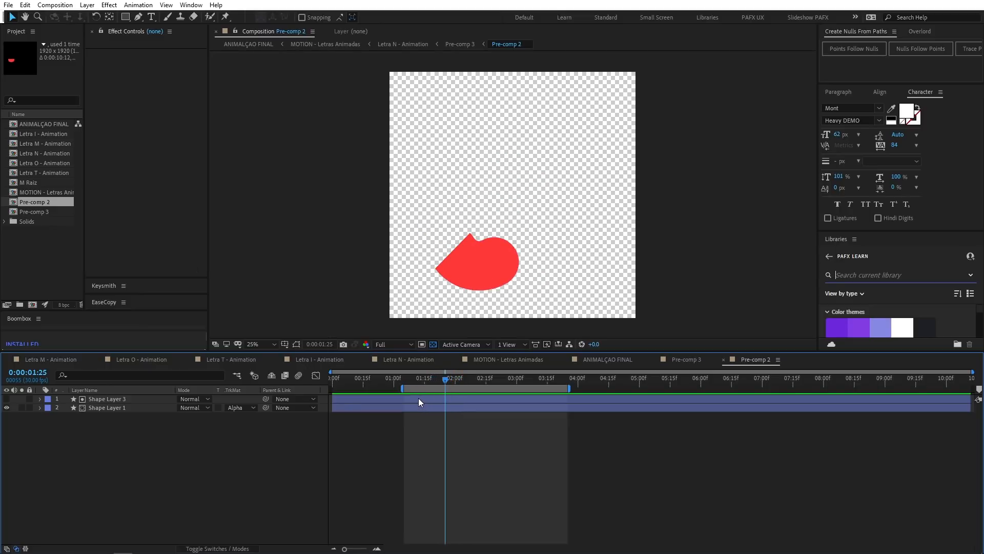
# Set Shape Layer 1 in Pre-comp 2 to No Track Matte and inspect its circle's movement without the Echo effect.
pyautogui.click(104, 406)
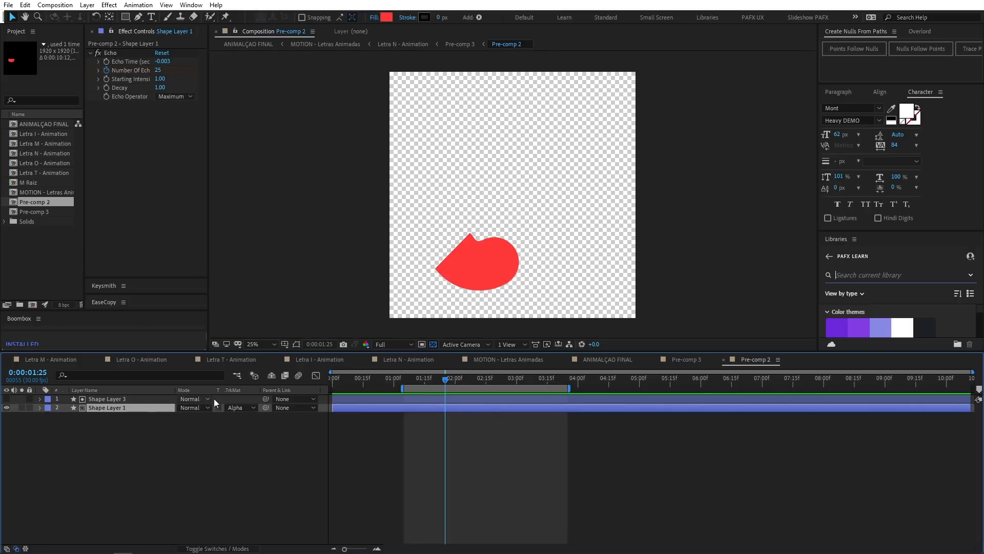
pyautogui.click(239, 407)
pyautogui.click(247, 416)
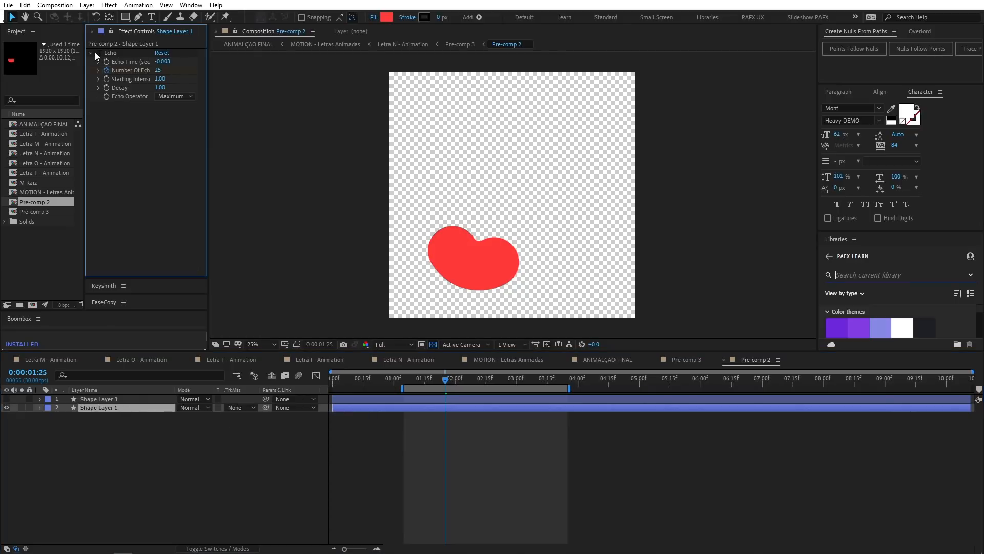
pyautogui.moveTo(394, 379)
pyautogui.mouseDown()
pyautogui.moveTo(503, 386)
pyautogui.moveTo(407, 386)
pyautogui.mouseUp()
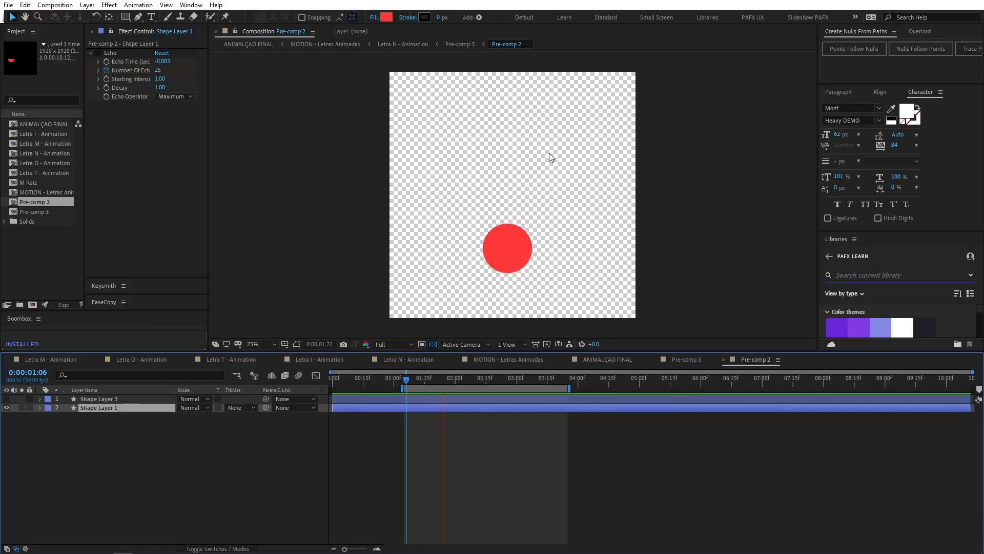
pyautogui.moveTo(408, 378); pyautogui.dragTo(453, 383)
# Re-enable Echo on Shape Layer 1 and examine the circle's trail from 0:00:01:06 to 0:00:01:26.
pyautogui.click(98, 54)
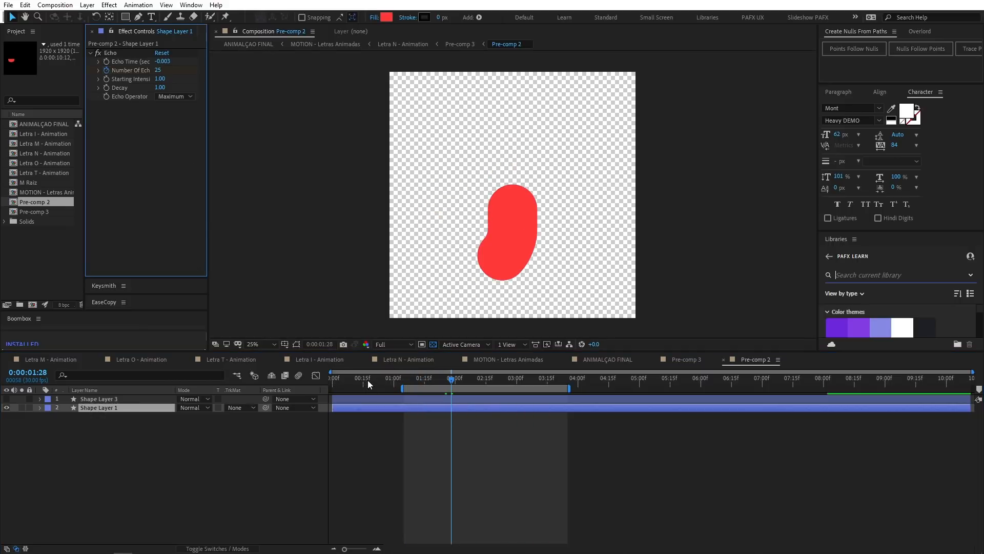
pyautogui.click(407, 381)
pyautogui.press('space')
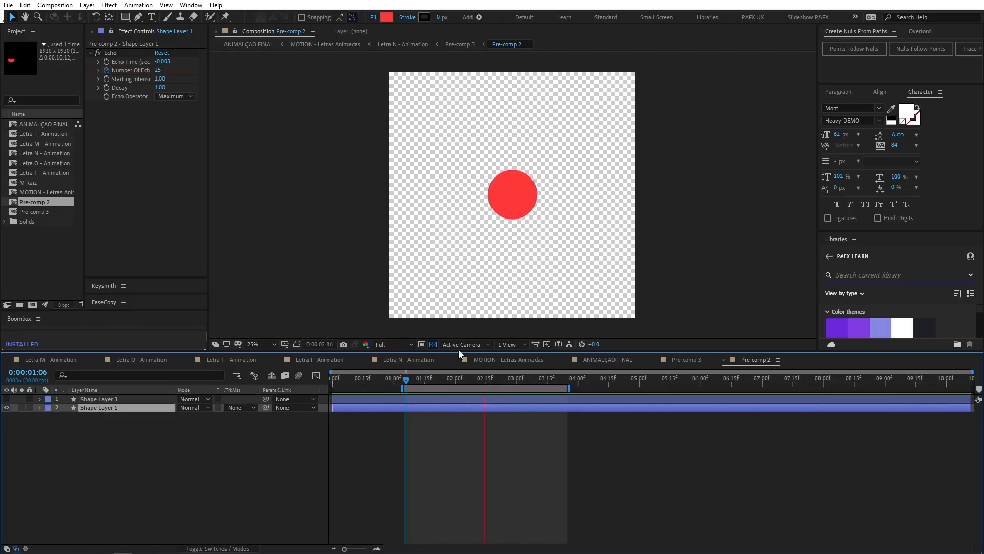
pyautogui.click(413, 378)
pyautogui.moveTo(416, 378); pyautogui.dragTo(444, 248)
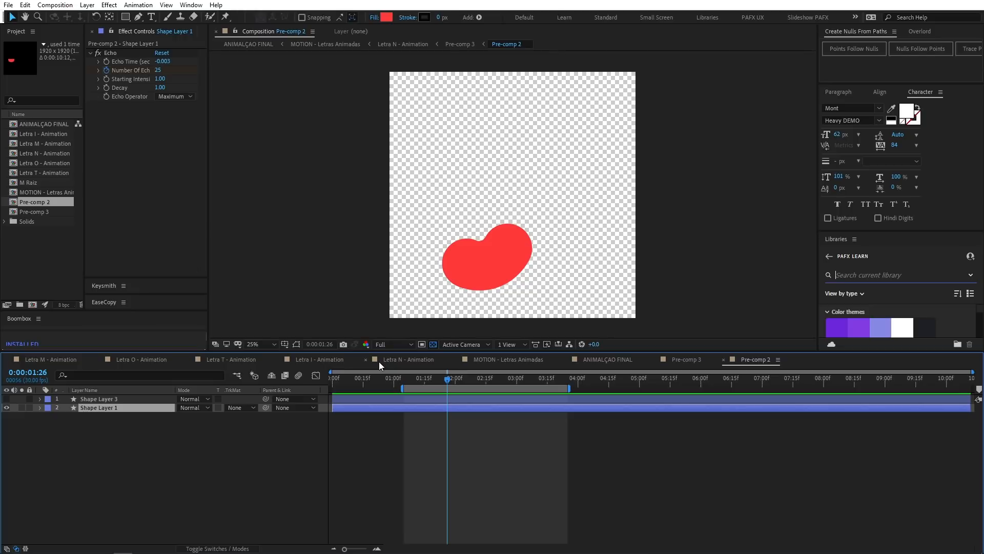
pyautogui.moveTo(433, 380)
pyautogui.mouseDown()
pyautogui.moveTo(420, 380)
pyautogui.moveTo(485, 384)
pyautogui.moveTo(436, 380)
pyautogui.moveTo(447, 384)
pyautogui.mouseUp()
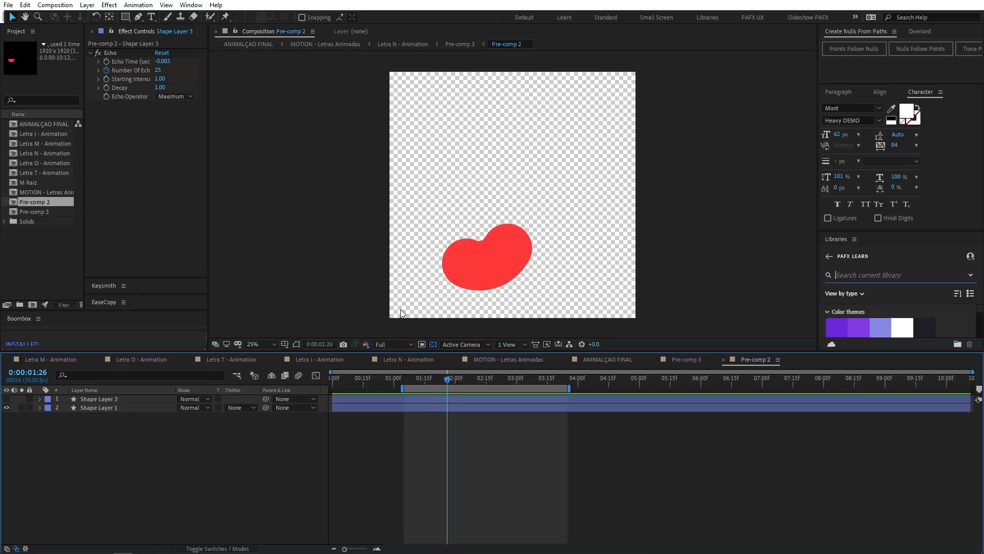
# Show only Shape Layer 3 and inspect its rotating rectangle around 0:00:01:26 with the Echo effect turned off.
pyautogui.click(6, 408)
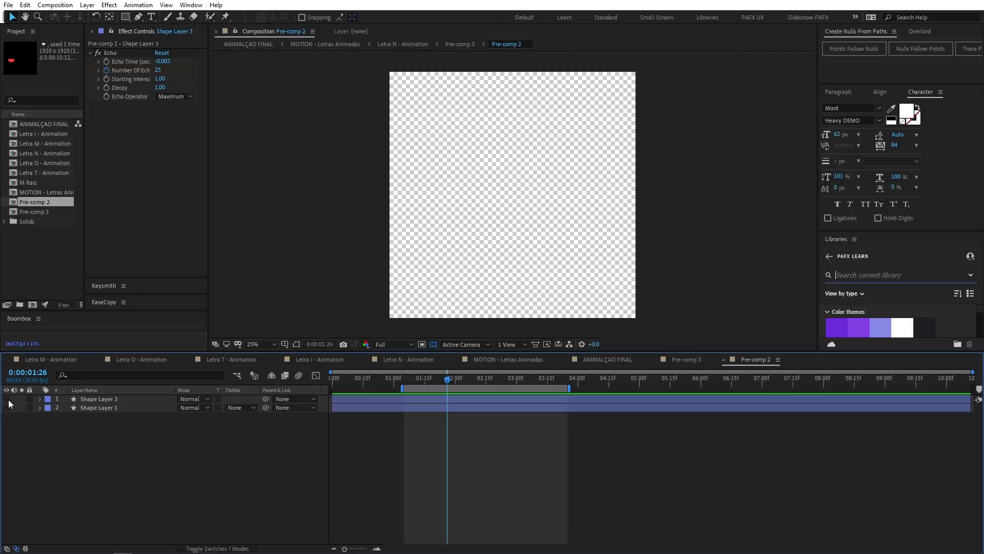
pyautogui.click(6, 399)
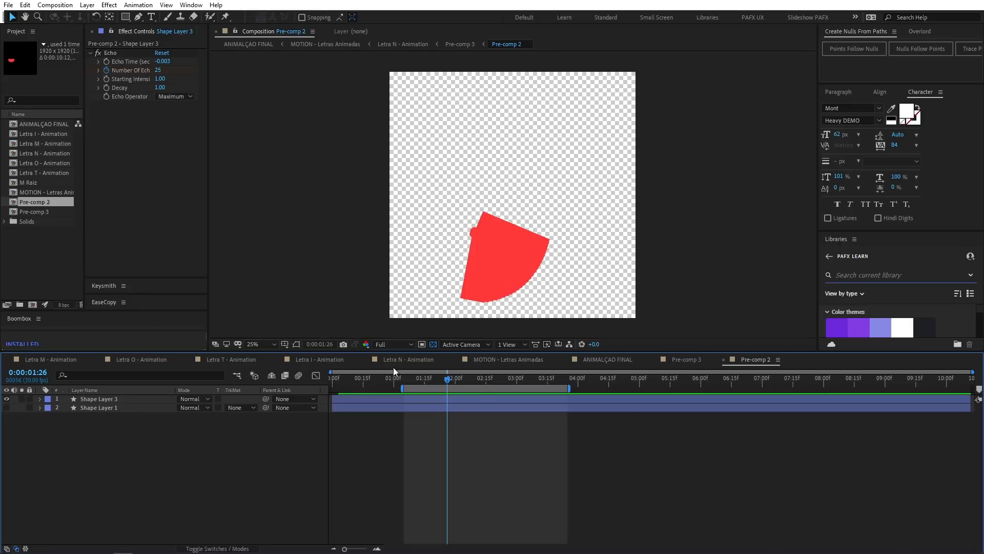
pyautogui.click(98, 52)
pyautogui.moveTo(446, 382)
pyautogui.mouseDown()
pyautogui.moveTo(423, 382)
pyautogui.moveTo(445, 386)
pyautogui.mouseUp()
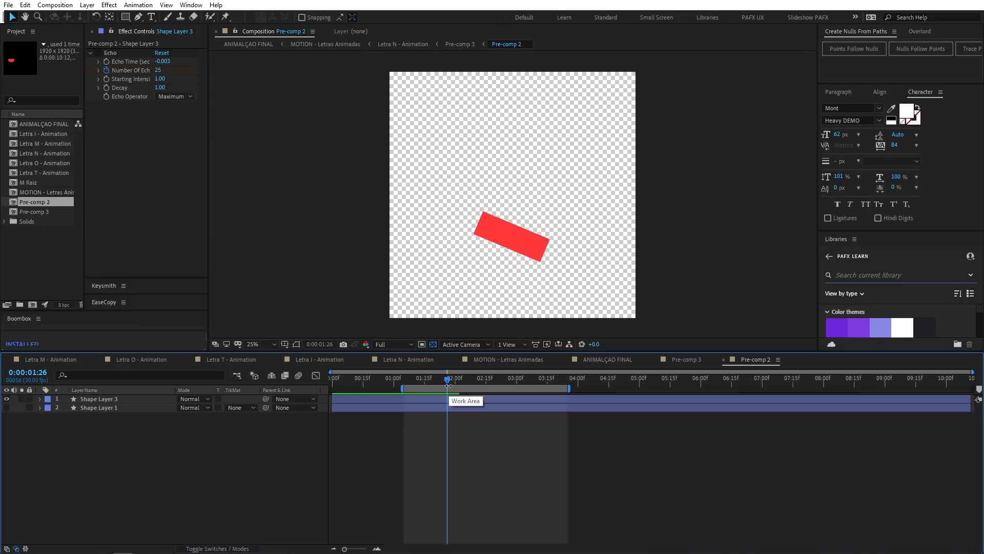
pyautogui.moveTo(448, 385)
pyautogui.mouseDown()
pyautogui.moveTo(428, 382)
pyautogui.moveTo(458, 382)
pyautogui.moveTo(437, 379)
pyautogui.mouseUp()
# Turn Shape Layer 3's Echo back on, set Shape Layer 1's track matte to Alpha Matte "Shape Layer 3", and check it up to 0:00:01:24.
pyautogui.click(98, 52)
pyautogui.click(7, 399)
pyautogui.click(241, 408)
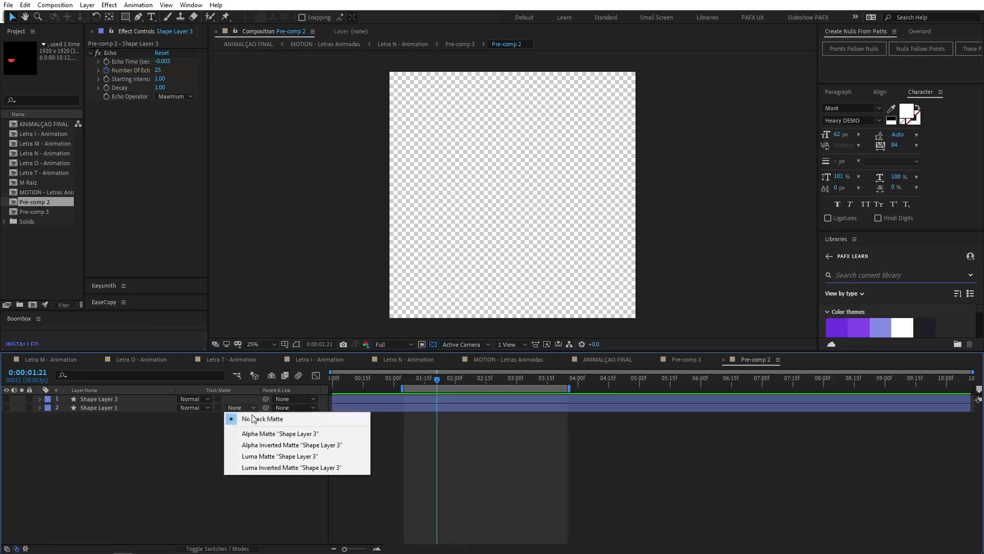
pyautogui.click(7, 408)
pyautogui.click(7, 399)
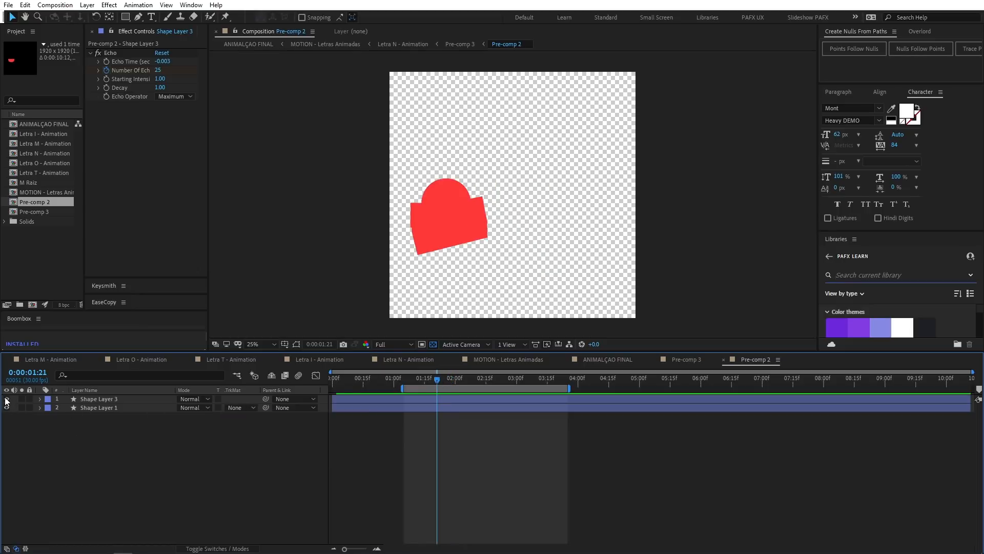
pyautogui.click(241, 407)
pyautogui.click(250, 434)
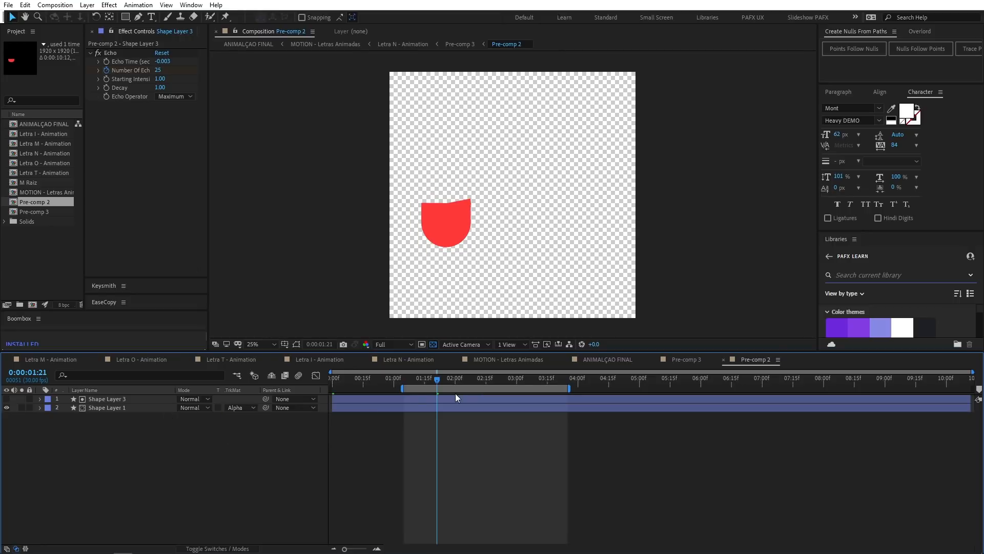
pyautogui.moveTo(436, 383)
pyautogui.mouseDown()
pyautogui.moveTo(425, 383)
pyautogui.moveTo(458, 383)
pyautogui.moveTo(414, 383)
pyautogui.moveTo(453, 376)
pyautogui.moveTo(438, 383)
pyautogui.mouseUp()
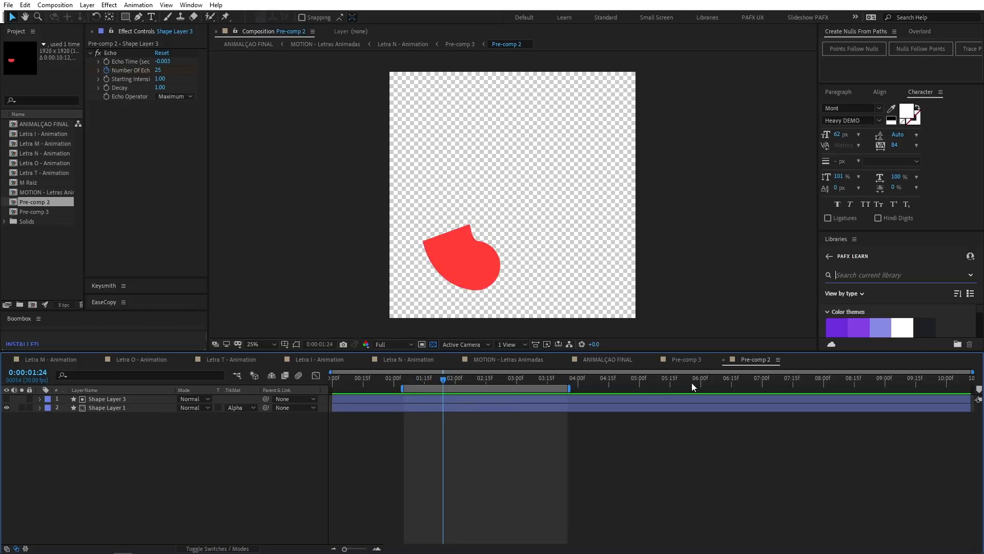
# Compare Pre-comp 3's Shape Layer 2 and its motion path at 0:00:01:14 with the layers in Pre-comp 2.
pyautogui.click(682, 360)
pyautogui.moveTo(429, 380)
pyautogui.mouseDown()
pyautogui.moveTo(413, 381)
pyautogui.moveTo(421, 380)
pyautogui.mouseUp()
pyautogui.click(435, 396)
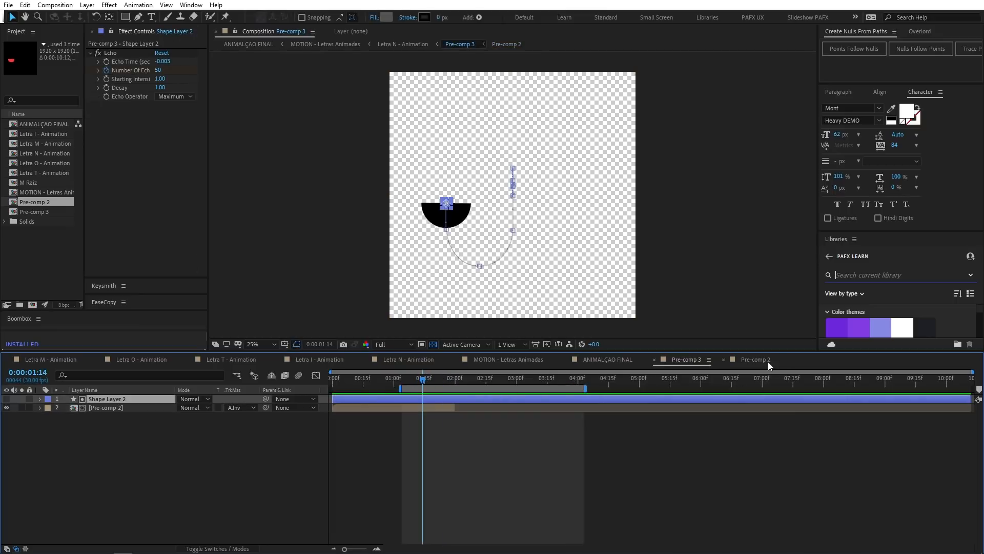
pyautogui.click(764, 360)
pyautogui.click(420, 398)
pyautogui.click(686, 360)
# Remove the track matte from the Pre-comp 2 layer, show Shape Layer 2, and inspect both up to 0:00:01:21.
pyautogui.click(233, 408)
pyautogui.click(241, 418)
pyautogui.click(85, 438)
pyautogui.click(7, 399)
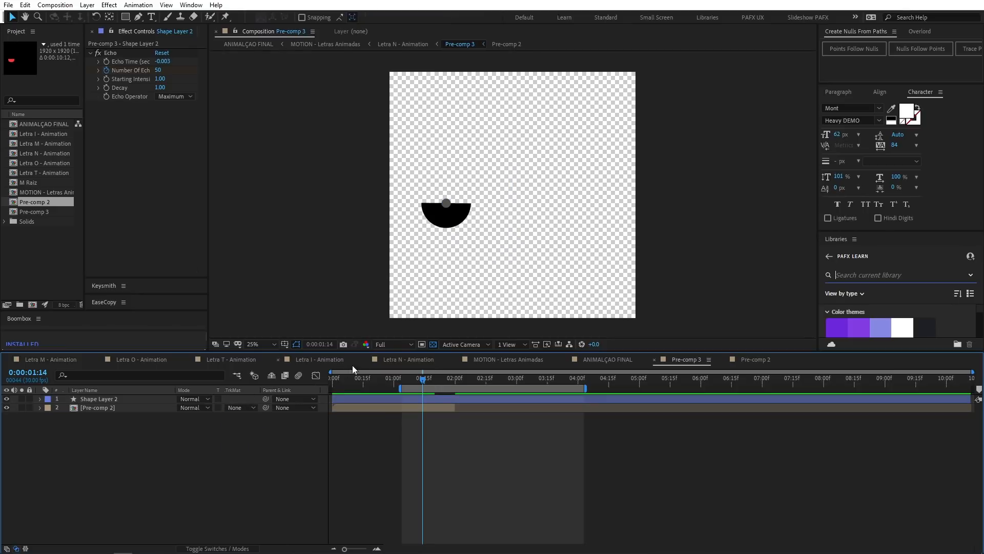
pyautogui.moveTo(424, 380); pyautogui.dragTo(451, 386)
pyautogui.moveTo(392, 382); pyautogui.dragTo(436, 383)
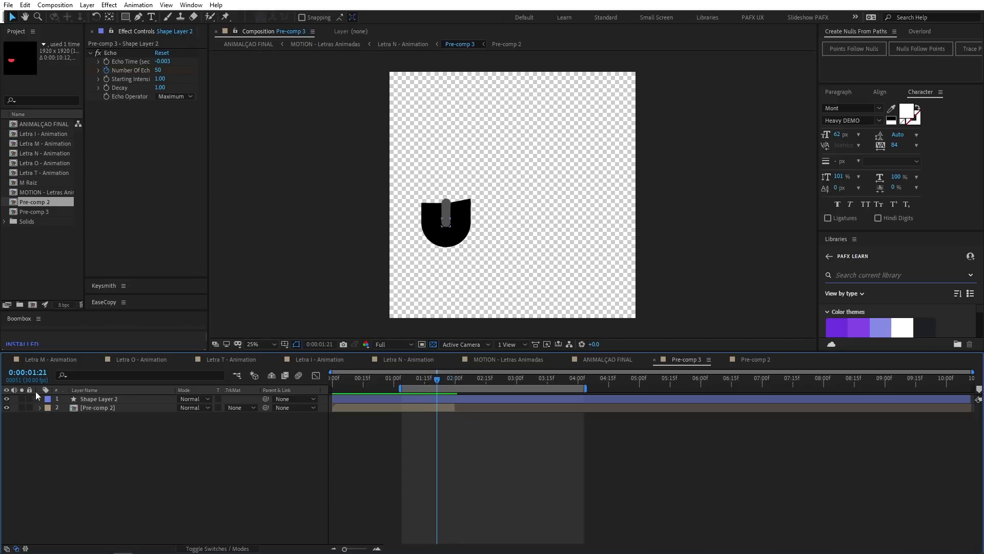
# Select Shape Layer 2 and examine its Echo effect along the curved path up to 0:00:01:24.
pyautogui.click(102, 399)
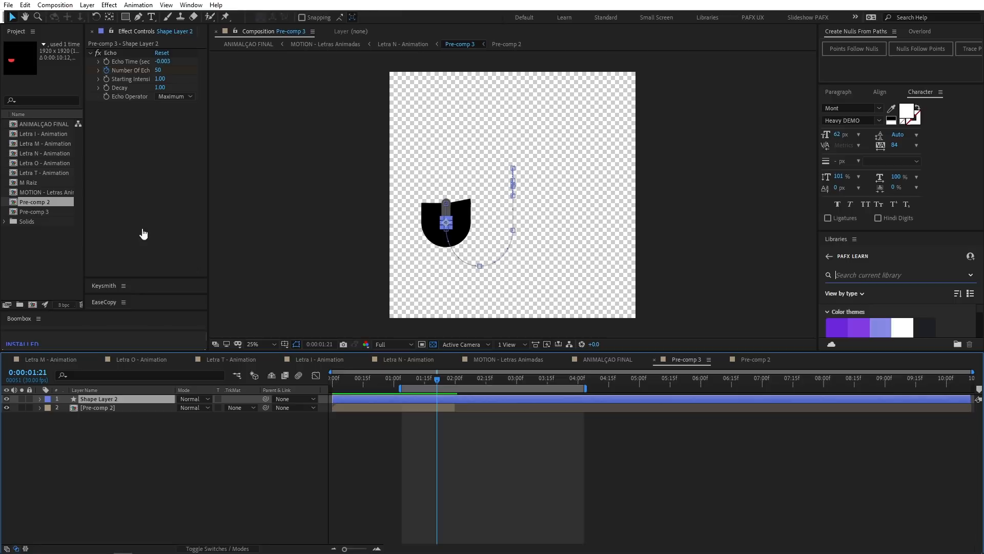
pyautogui.click(119, 54)
pyautogui.moveTo(420, 385); pyautogui.dragTo(443, 382)
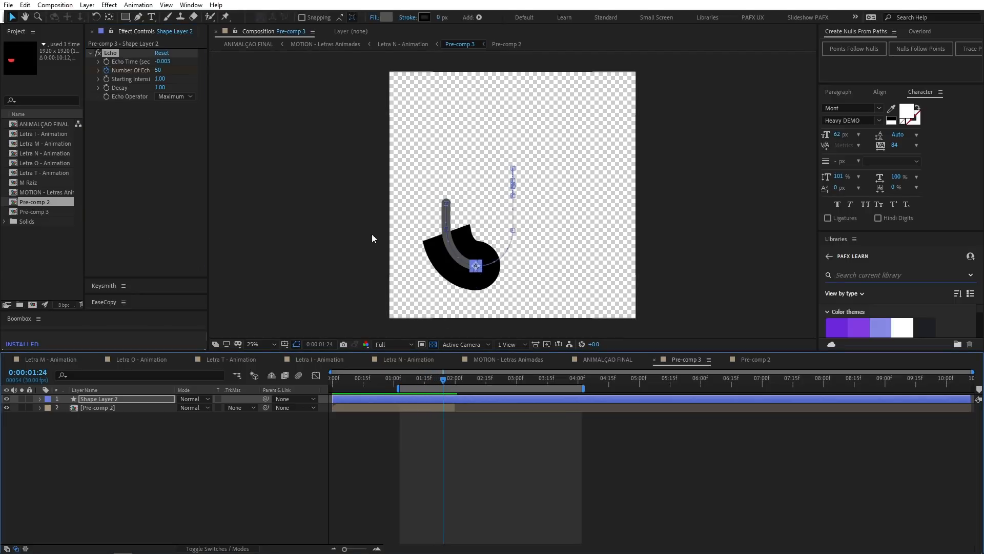
# Set the Pre-comp 2 layer's track matte to Alpha Inverted Matte "Shape Layer 2" and check the cut-out N up to 0:00:01:29.
pyautogui.click(6, 400)
pyautogui.click(239, 407)
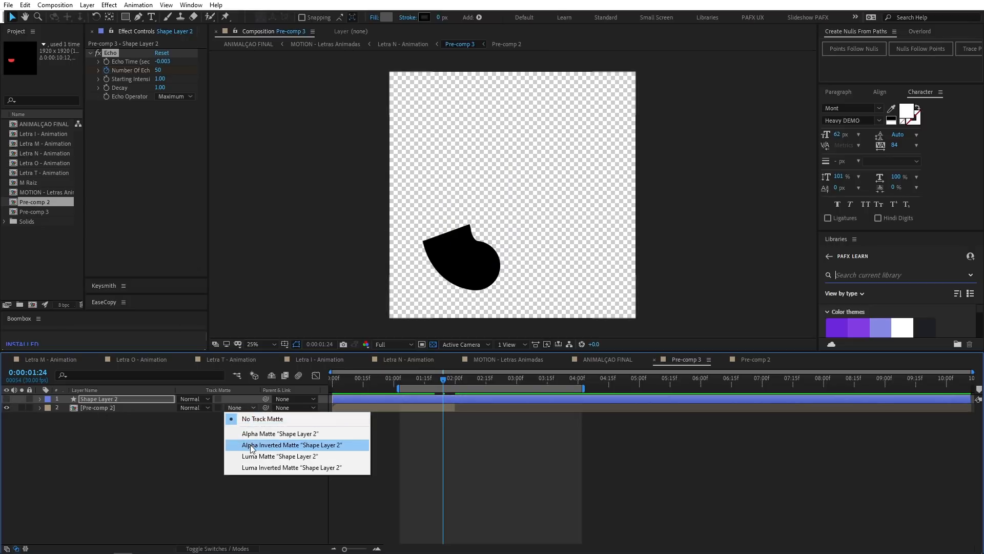
pyautogui.click(251, 445)
pyautogui.moveTo(469, 381)
pyautogui.mouseDown()
pyautogui.moveTo(427, 380)
pyautogui.moveTo(451, 384)
pyautogui.mouseUp()
pyautogui.press('pageup')
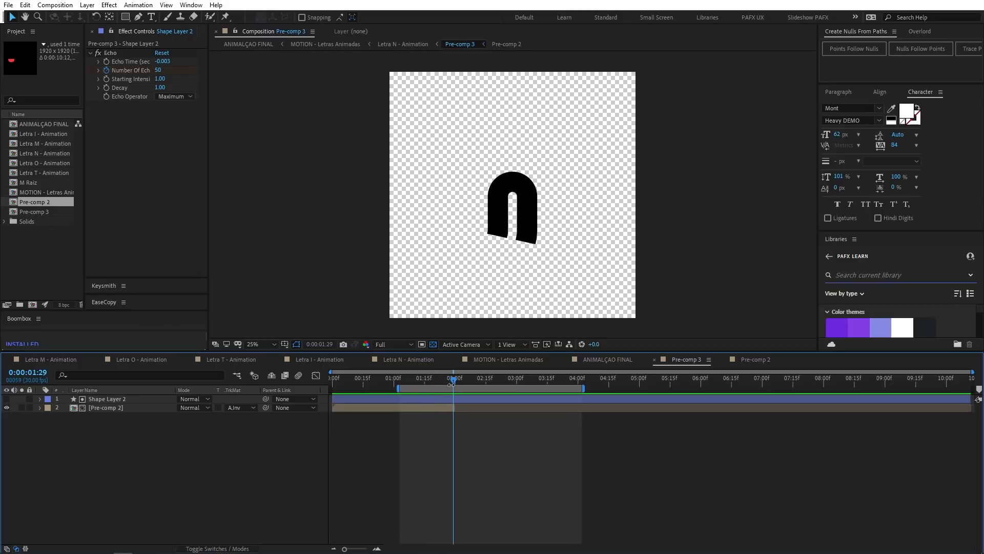
# Return to Letra N - Animation and review the N's landing and leg movement from 0:00:01:26 to 0:00:03:21.
pyautogui.click(411, 359)
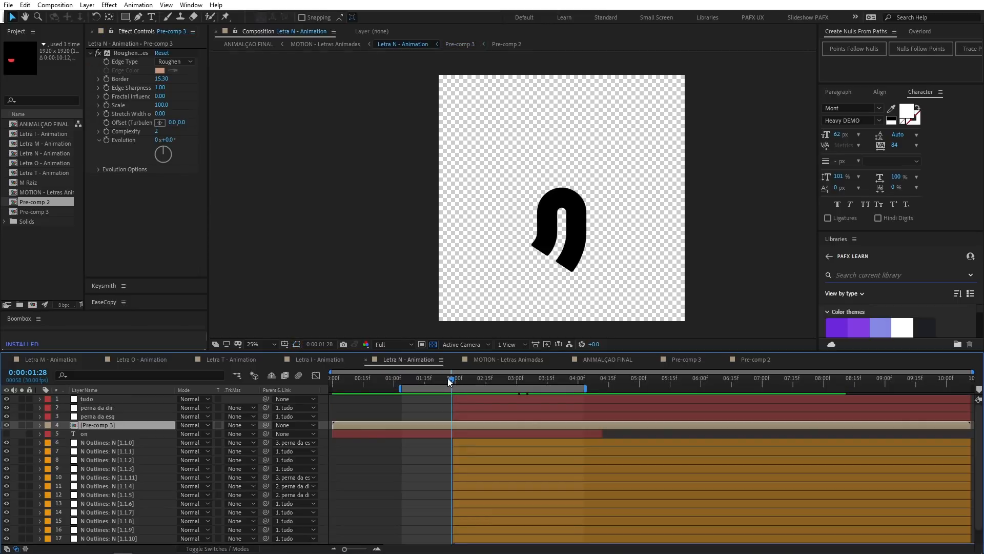
pyautogui.moveTo(448, 377)
pyautogui.mouseDown()
pyautogui.moveTo(463, 380)
pyautogui.moveTo(448, 383)
pyautogui.mouseUp()
pyautogui.press('space')
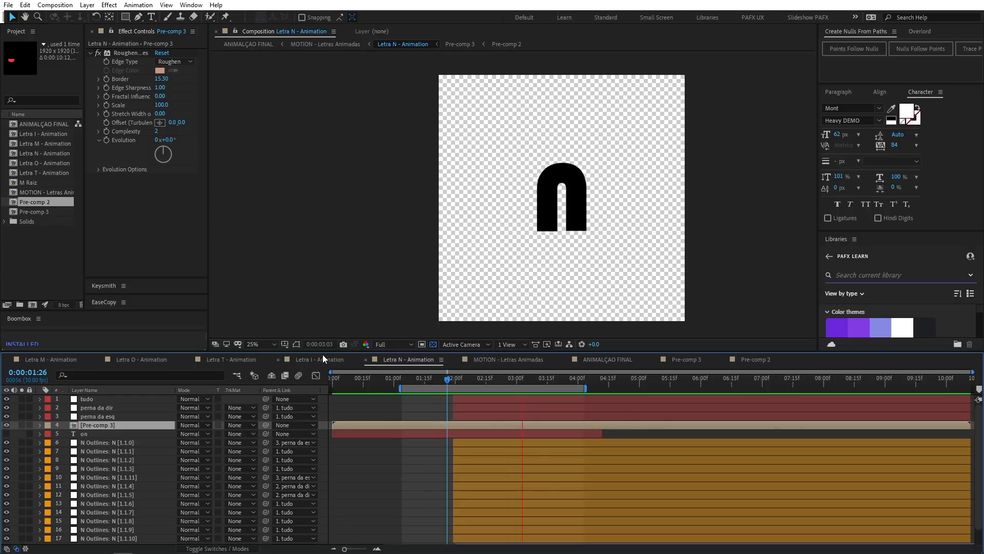
pyautogui.click(450, 379)
pyautogui.moveTo(450, 378); pyautogui.dragTo(547, 385)
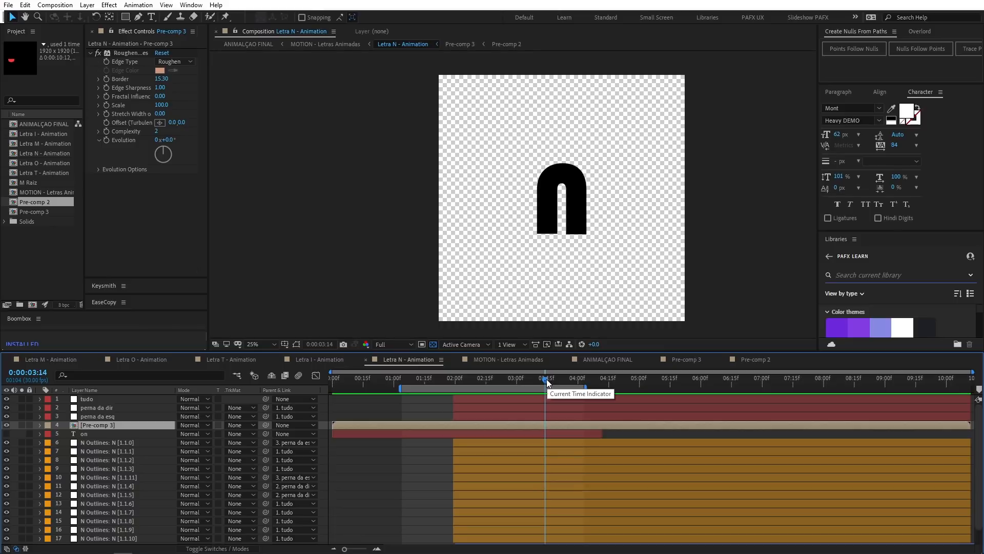
pyautogui.moveTo(546, 378); pyautogui.dragTo(563, 378)
# Select the N Outlines: N [1.1.1] null and examine the nulls around the letter up close at 0:00:03:21.
pyautogui.click(540, 451)
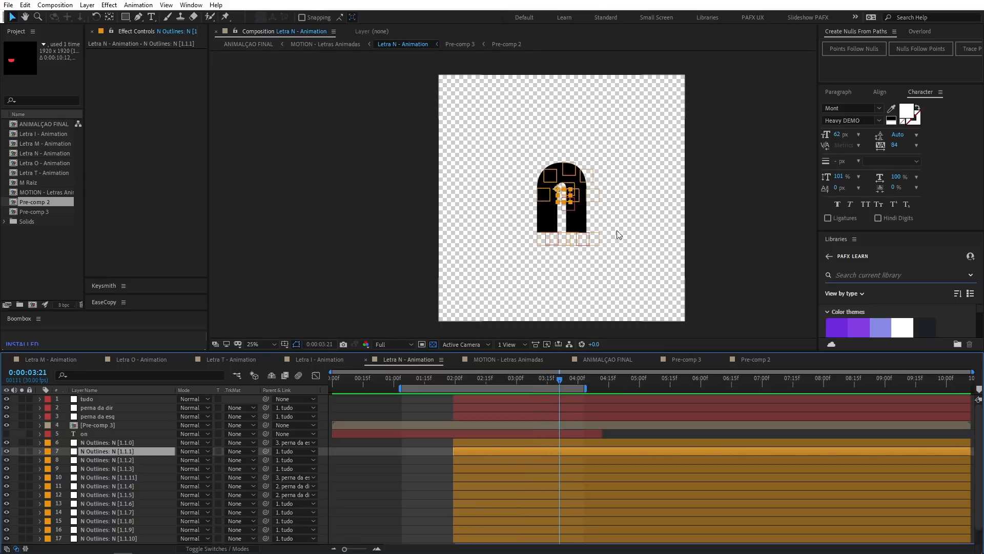
pyautogui.press('.')
pyautogui.moveTo(609, 238); pyautogui.dragTo(543, 222)
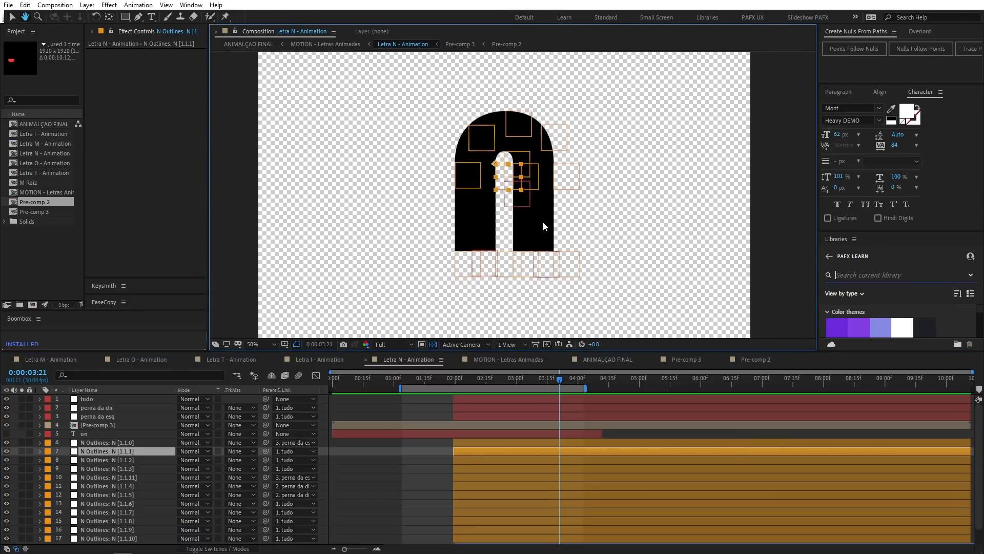
pyautogui.press('.')
pyautogui.press(',')
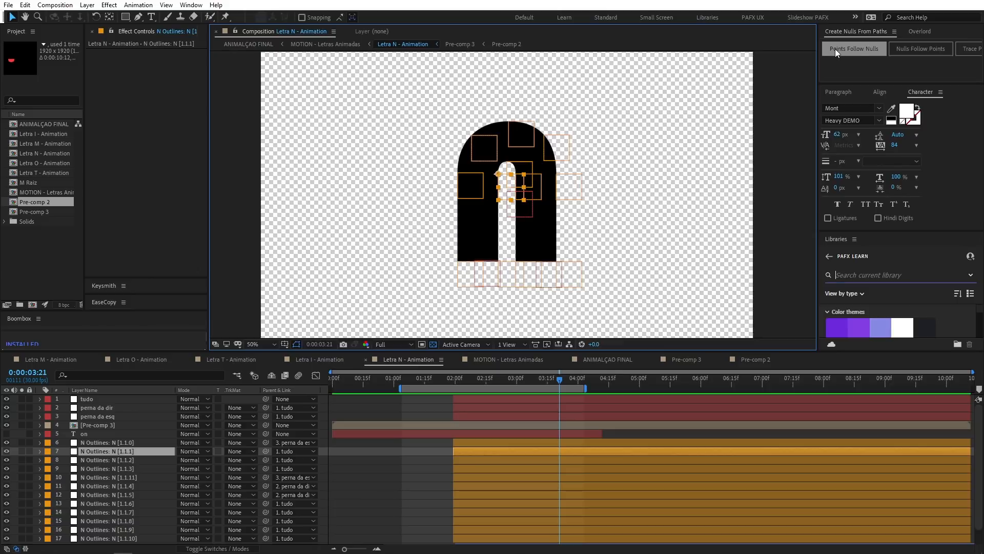
# Try moving the N Outlines: N [1.1.3] null on the N's inner curve and undo the move.
pyautogui.click(519, 472)
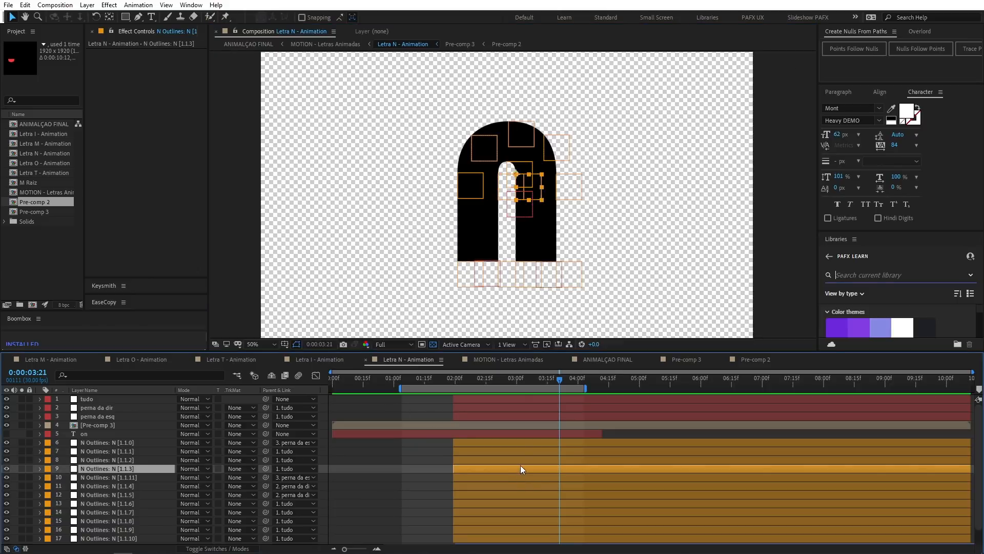
pyautogui.moveTo(523, 204); pyautogui.dragTo(517, 199)
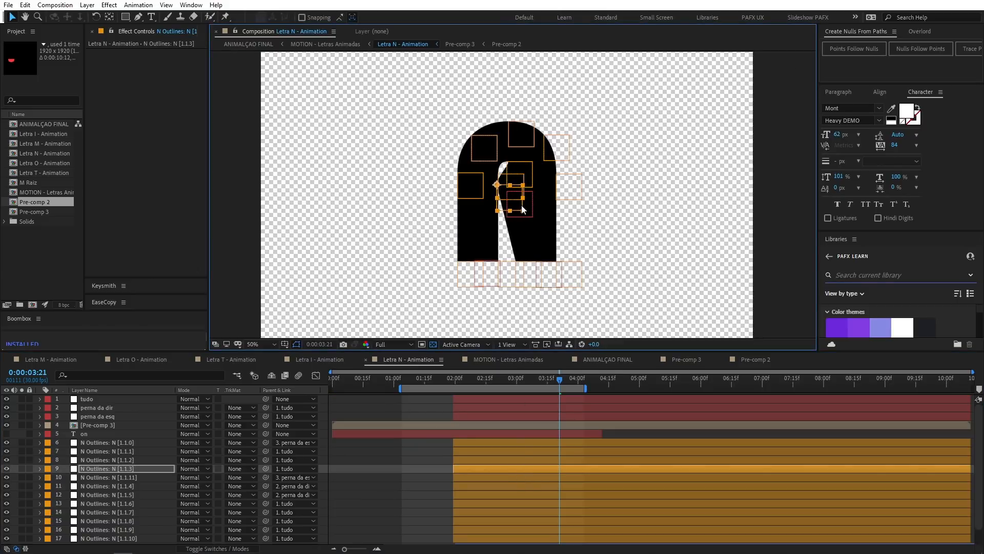
pyautogui.hotkey('ctrl', 'z')
pyautogui.click(569, 186)
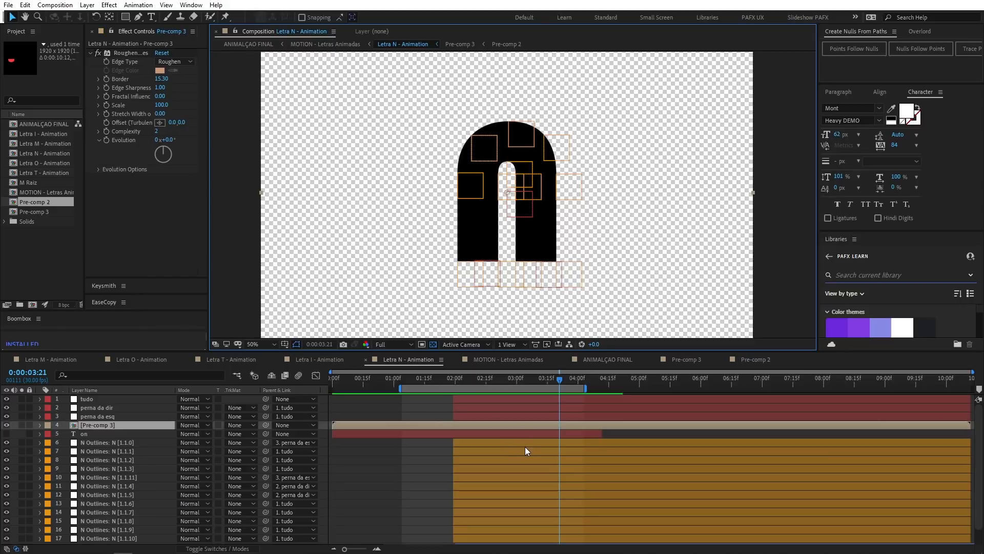
# Check further N Outlines nulls, try moving the N [1.1.0] null at the leg's base sideways, and undo the move.
pyautogui.click(528, 476)
pyautogui.click(526, 484)
pyautogui.click(525, 461)
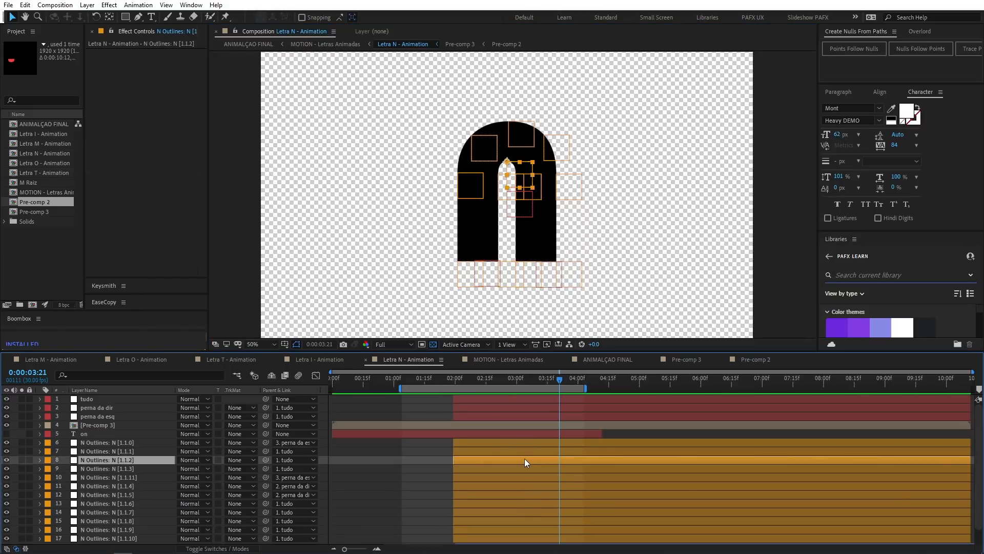
pyautogui.click(496, 444)
pyautogui.moveTo(512, 275); pyautogui.dragTo(584, 272)
pyautogui.hotkey('ctrl', 'z')
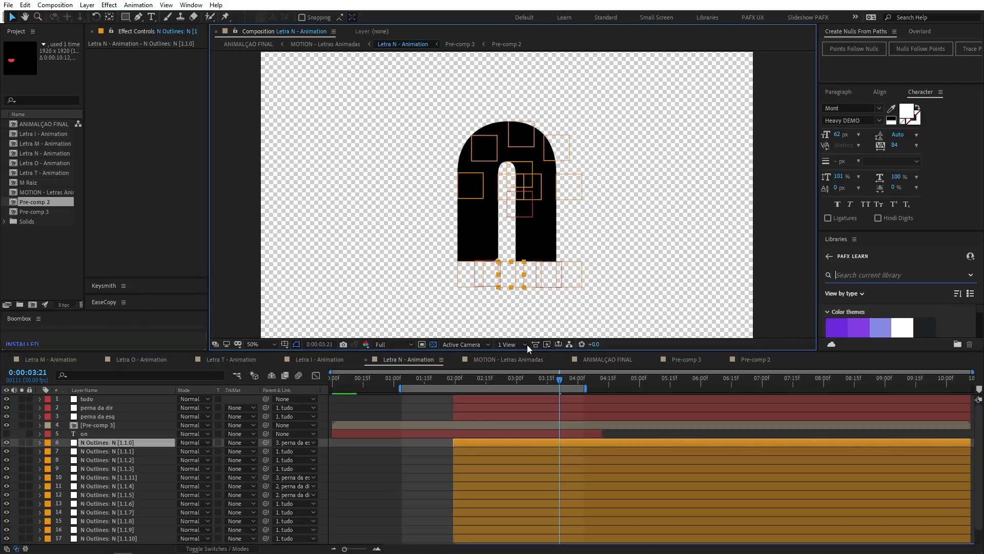
# Reveal the keyframed properties of all layers in Letra N - Animation with the time at 0:00:03:11.
pyautogui.moveTo(520, 295); pyautogui.dragTo(516, 289)
pyautogui.press('v')
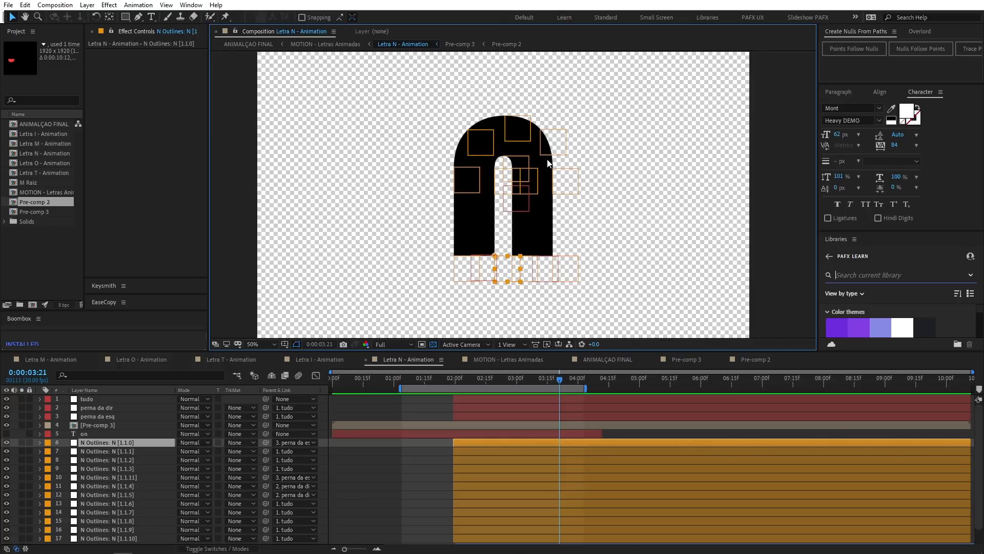
pyautogui.moveTo(473, 295); pyautogui.dragTo(478, 286)
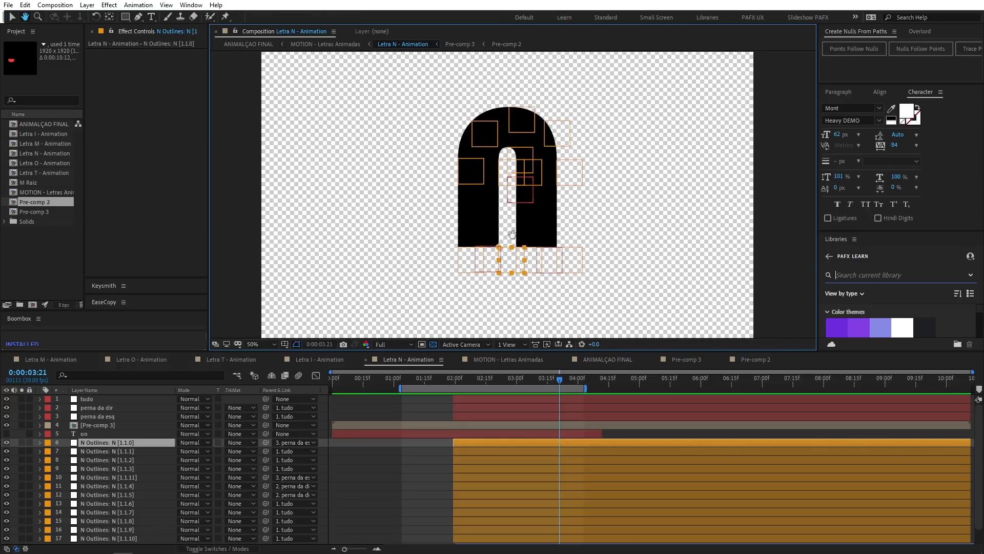
pyautogui.scroll(2, 478, 286)
pyautogui.moveTo(554, 377)
pyautogui.mouseDown()
pyautogui.moveTo(497, 386)
pyautogui.moveTo(539, 388)
pyautogui.mouseUp()
pyautogui.hotkey('ctrl', 'a')
pyautogui.press('u')
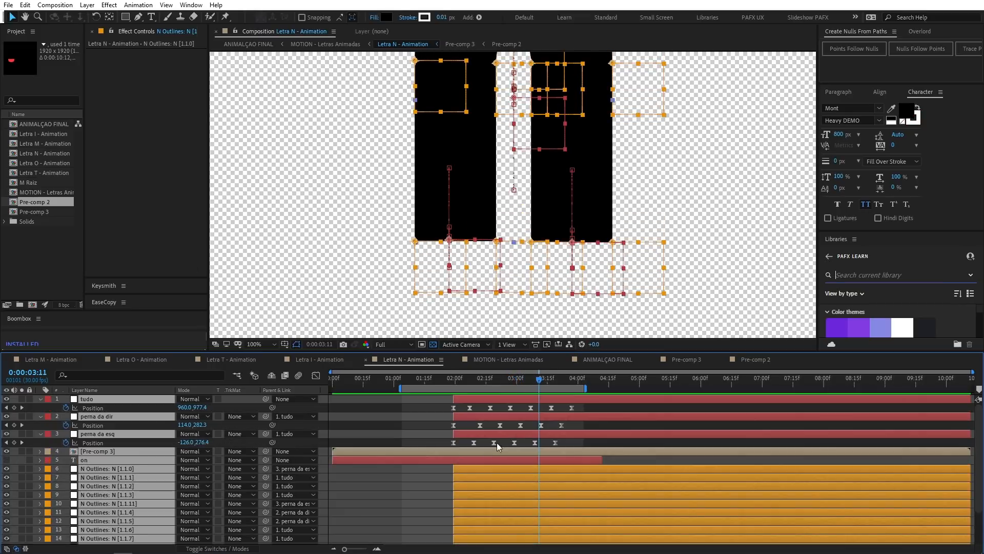
pyautogui.click(411, 487)
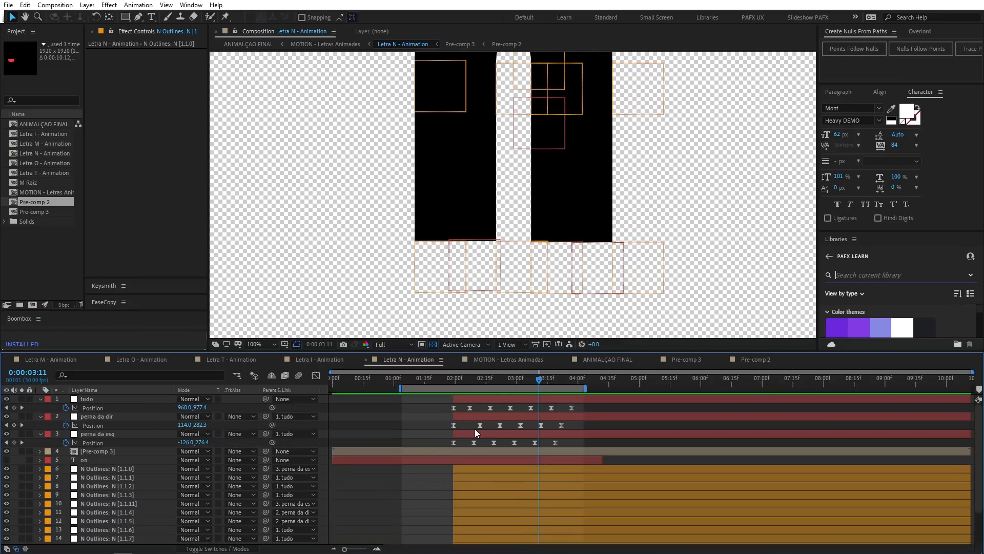
# Examine the perna da esq null and the N Outlines: N [1.1.11] null parented to it.
pyautogui.click(480, 434)
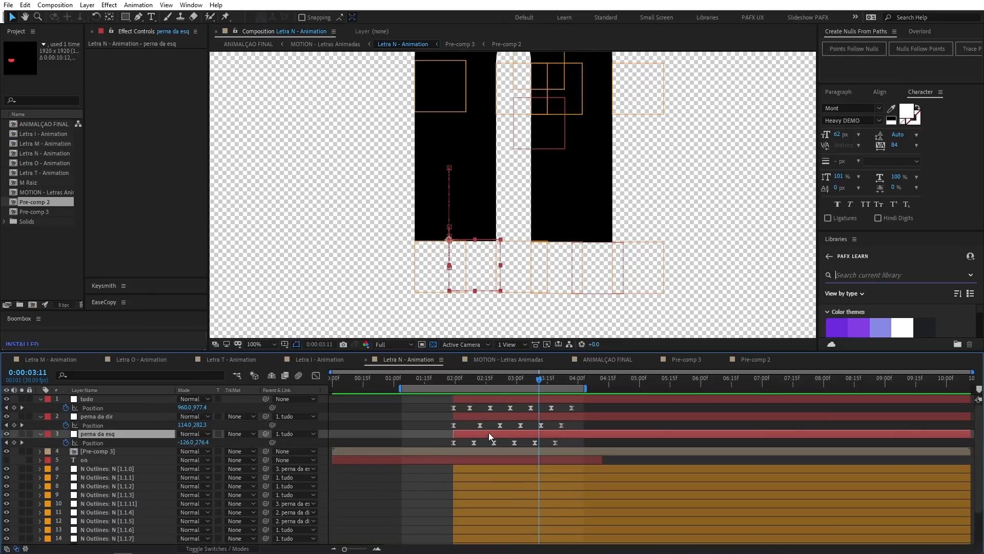
pyautogui.click(473, 477)
pyautogui.click(493, 504)
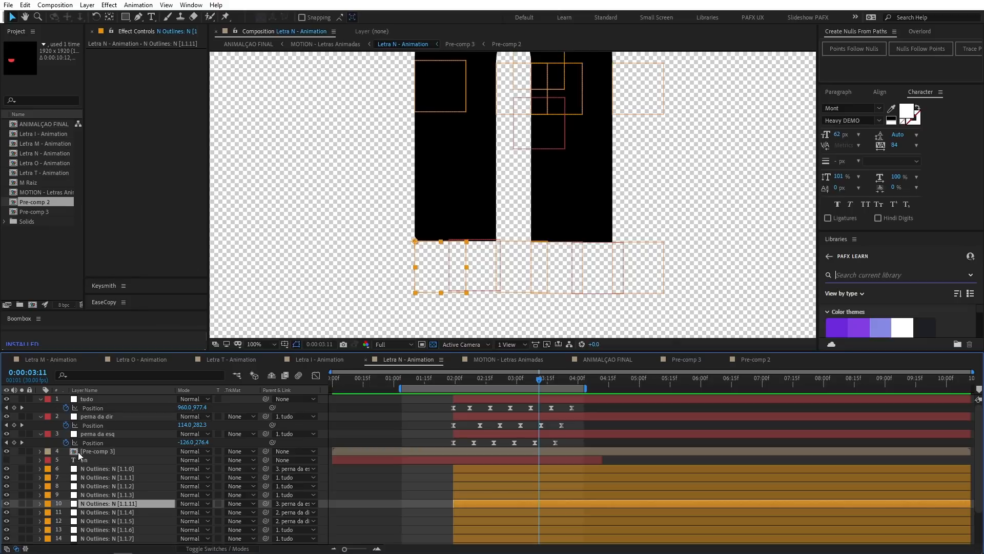
pyautogui.click(93, 433)
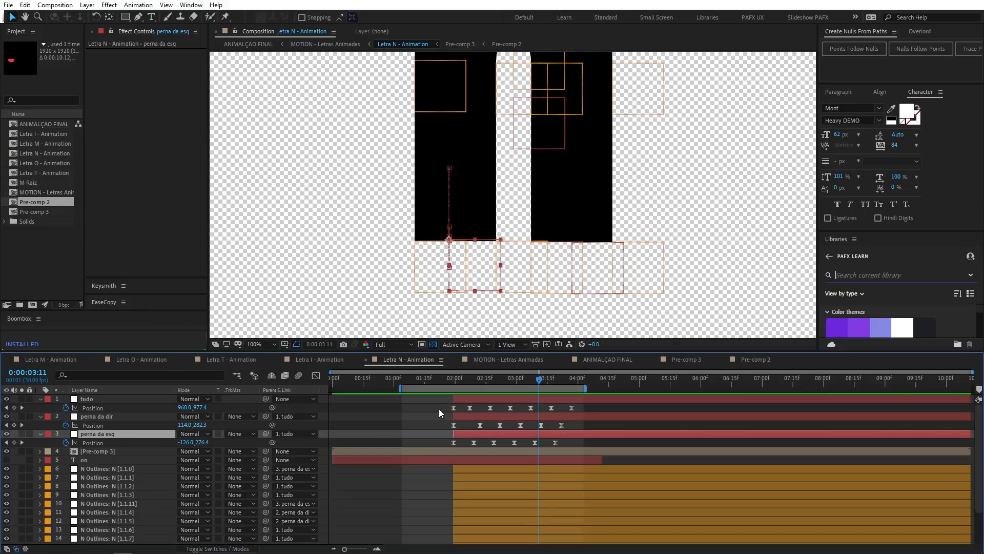
# Review the N's landing and leg bounce around 0:00:02:00 to 0:00:02:22 and preview the whole letter animation.
pyautogui.moveTo(456, 384); pyautogui.dragTo(501, 382)
pyautogui.press(',')
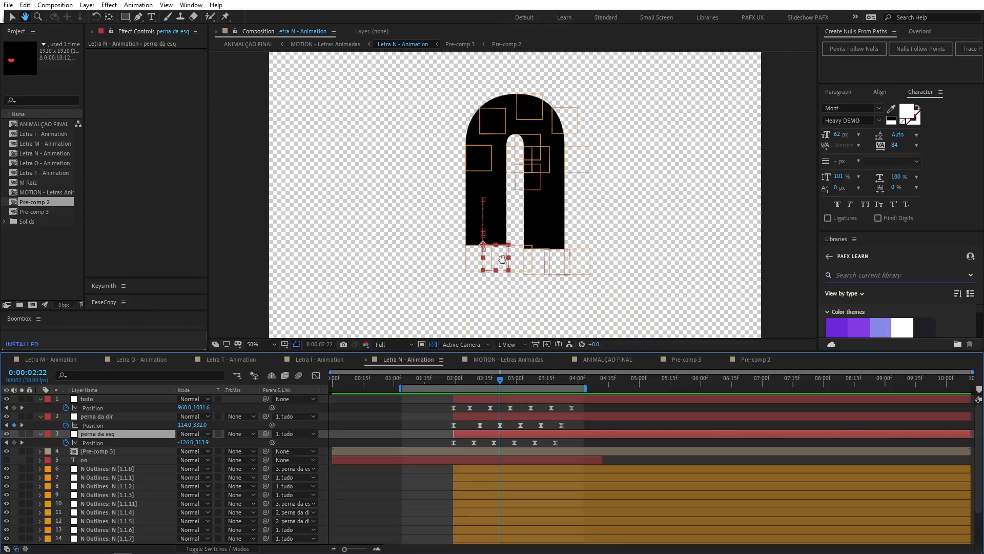
pyautogui.click(455, 380)
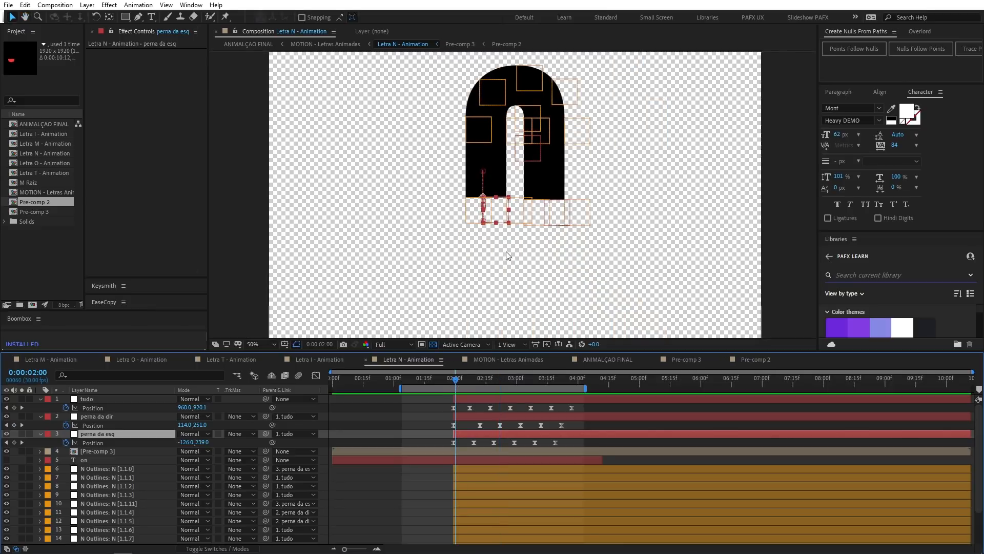
pyautogui.click(457, 379)
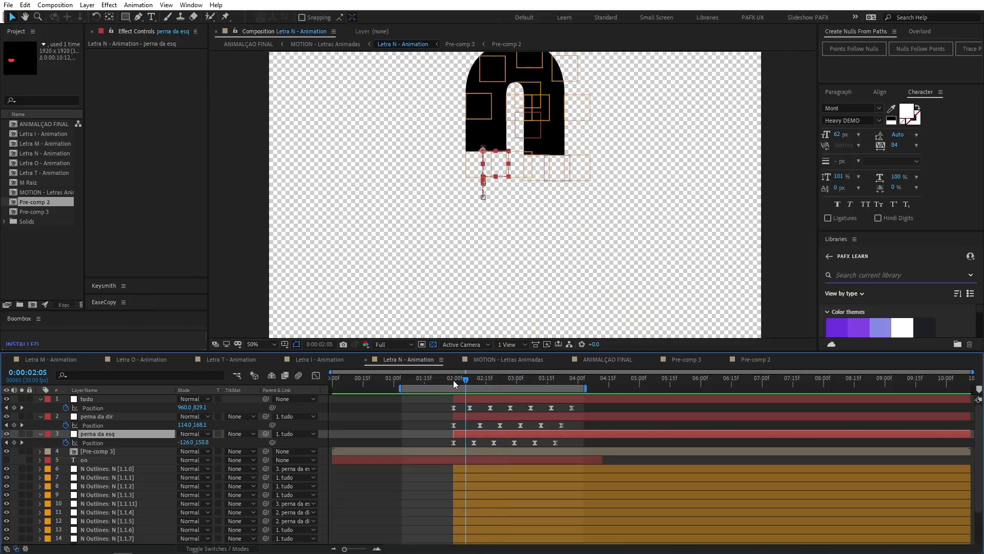
pyautogui.press('space')
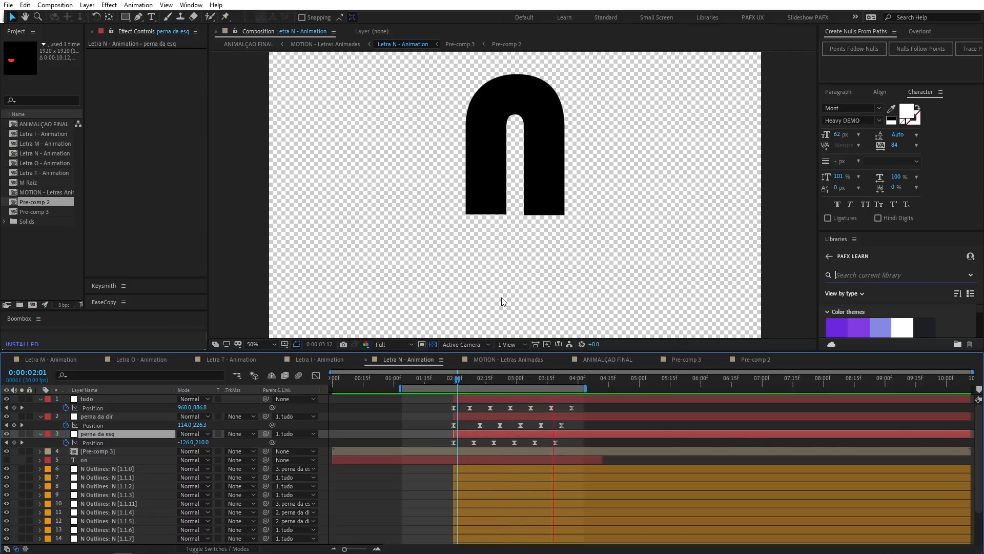
pyautogui.moveTo(459, 380)
pyautogui.mouseDown()
pyautogui.moveTo(513, 390)
pyautogui.moveTo(459, 389)
pyautogui.moveTo(515, 395)
pyautogui.moveTo(481, 395)
pyautogui.moveTo(495, 400)
pyautogui.moveTo(454, 380)
pyautogui.mouseUp()
pyautogui.press('space')
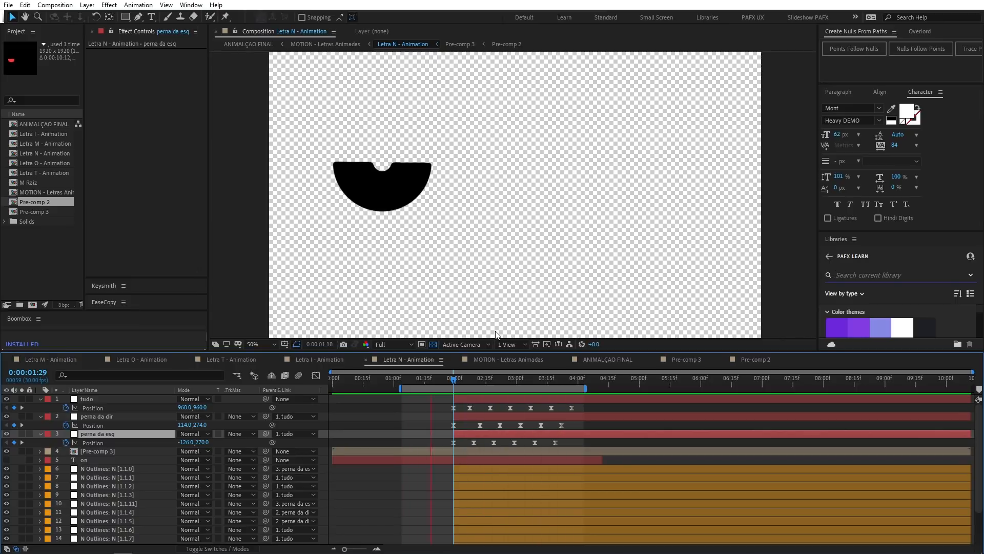
pyautogui.scroll(-1, 505, 171)
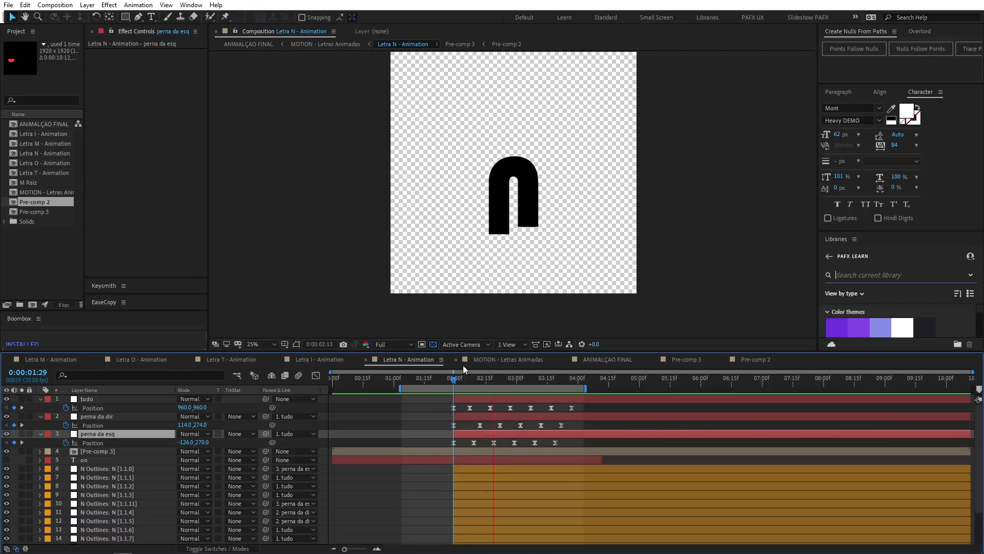
pyautogui.press('space')
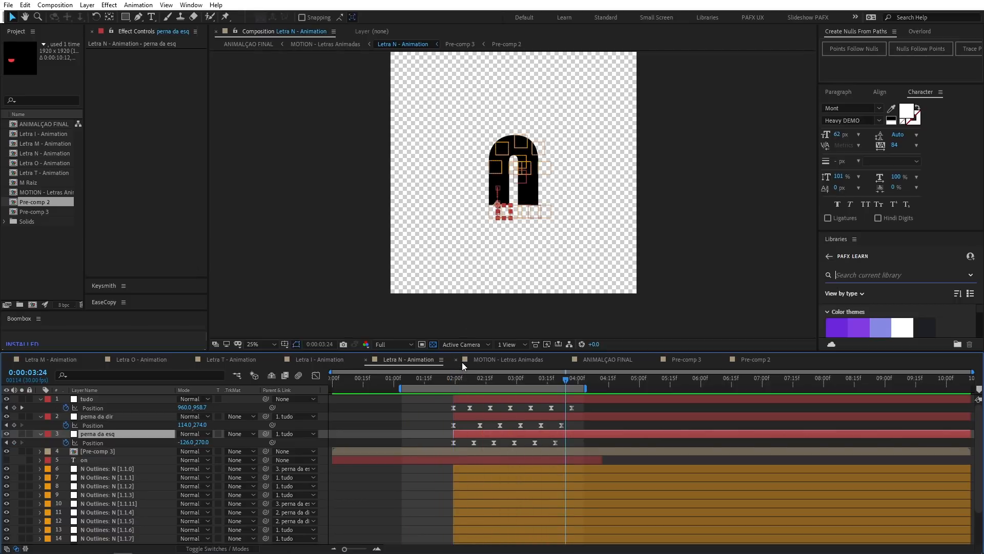
# Open the MOTION - Letras Animadas composition and go to its first frame.
pyautogui.click(488, 361)
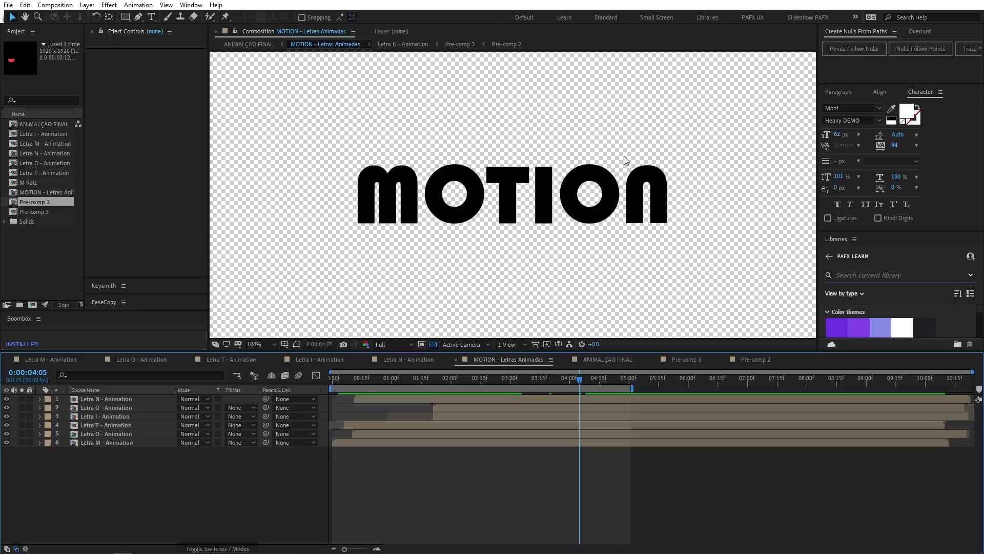
pyautogui.press('Home')
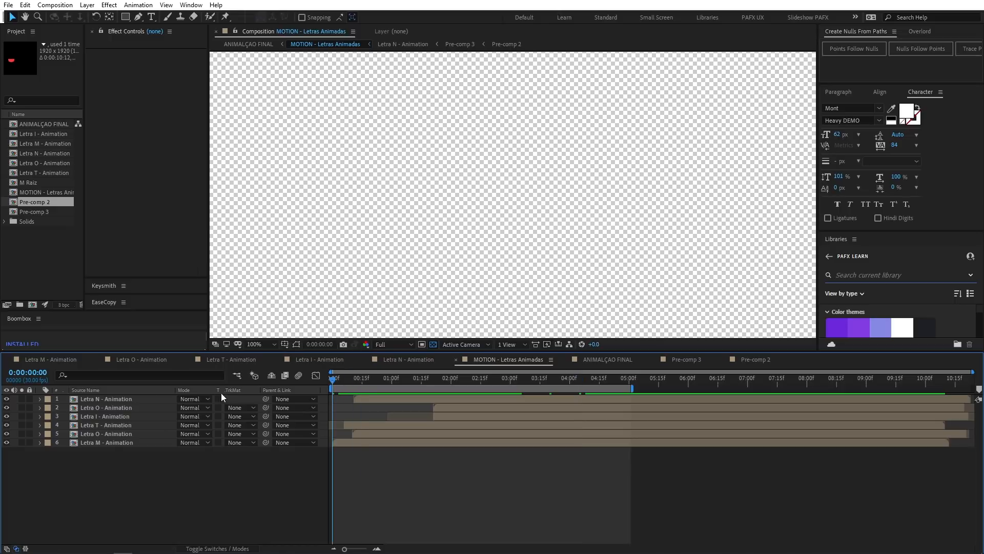
# Try making all six letter layers start together at 0:00:00:00.
pyautogui.click(450, 399)
pyautogui.keyDown('shift'); pyautogui.click(448, 441); pyautogui.keyUp('shift')
pyautogui.press(']')
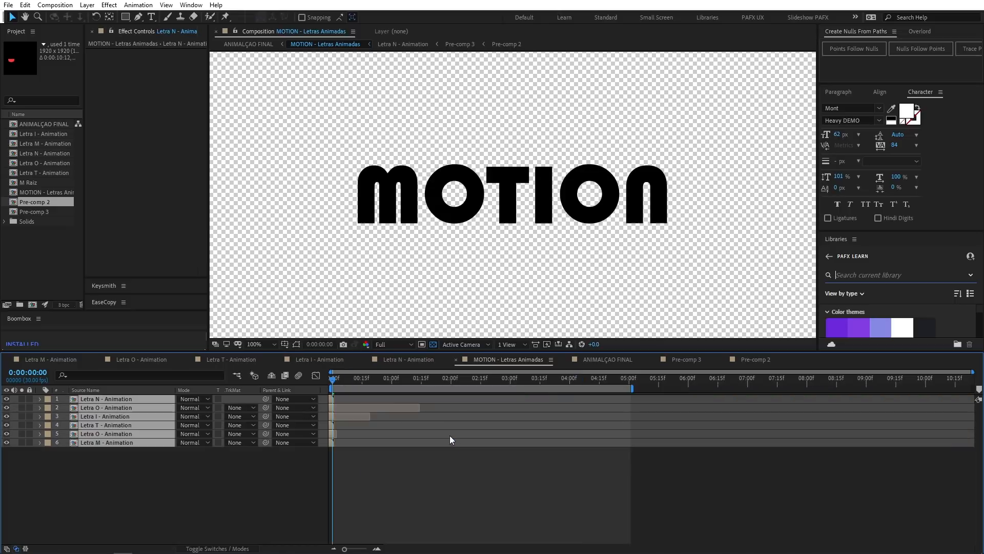
pyautogui.press('[')
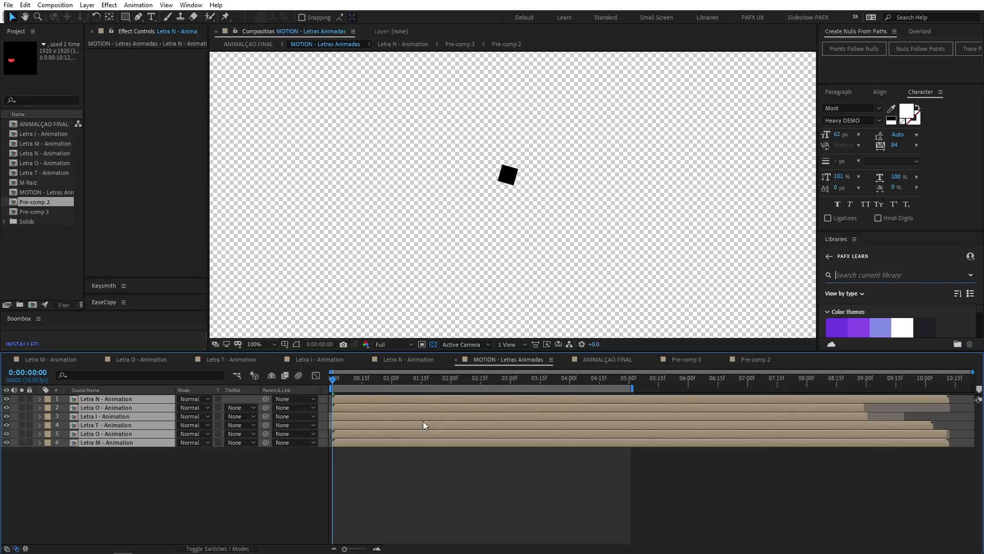
# Preview the letters starting simultaneously, with the work area ending at 0:00:04:10.
pyautogui.press('space')
pyautogui.scroll(-2, 416, 300)
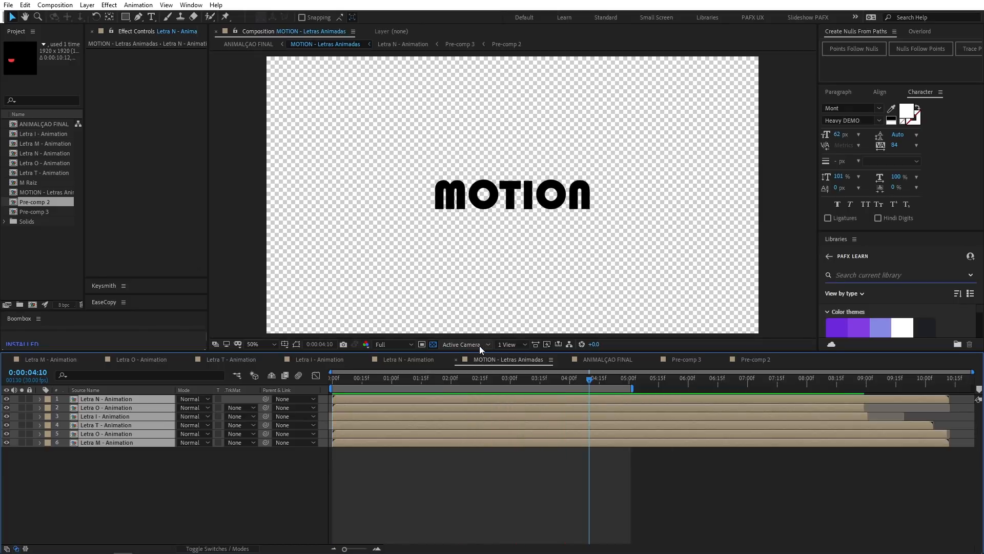
pyautogui.press('n')
pyautogui.press('space')
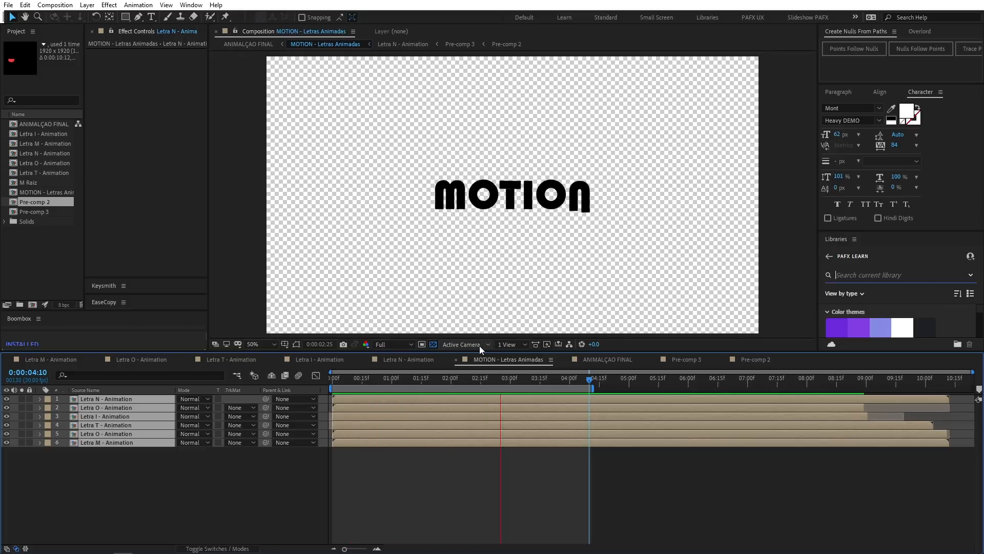
# Undo the work area change and the alignment of the letter layers to restore their staggered starts.
pyautogui.hotkey('ctrl', 'z')
pyautogui.hotkey('ctrl', 'z')
pyautogui.hotkey('ctrl', 'z')
pyautogui.hotkey('ctrl', 'z')
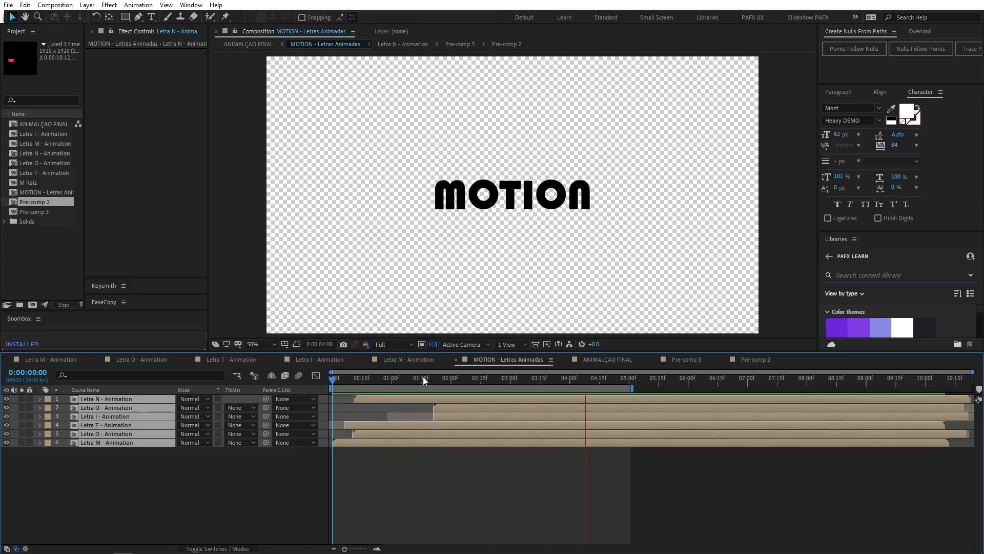
# Select the Letra T - Animation layer and review the first letters' entrance from 0:00:00:05 to 0:00:00:15.
pyautogui.click(382, 378)
pyautogui.moveTo(366, 380); pyautogui.dragTo(343, 383)
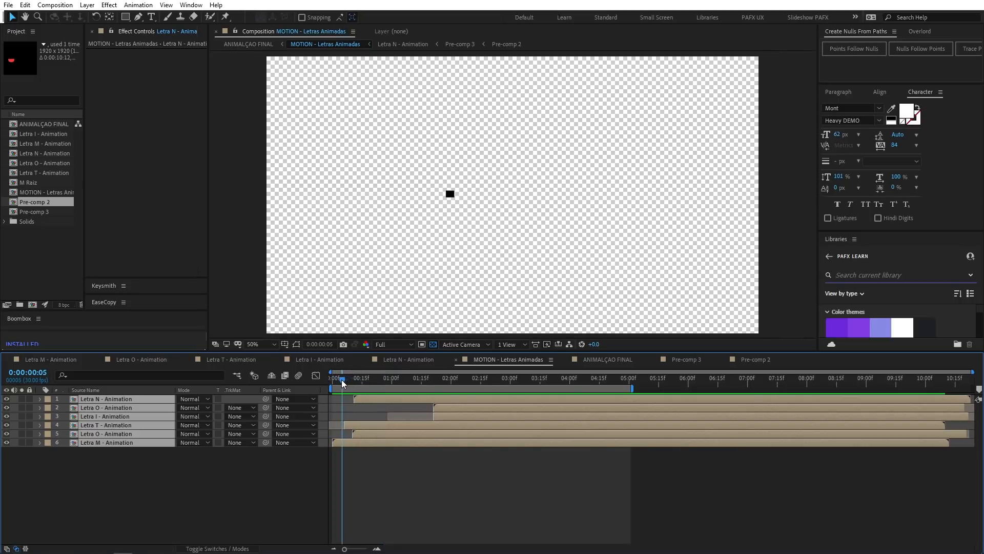
pyautogui.click(167, 488)
pyautogui.click(140, 425)
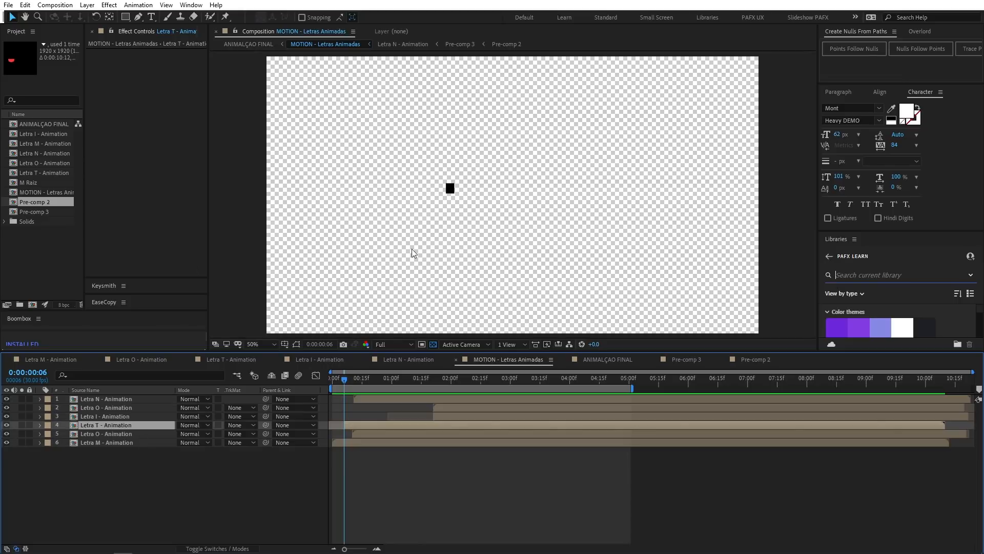
pyautogui.press('.')
pyautogui.moveTo(404, 251); pyautogui.dragTo(413, 240)
pyautogui.press('v')
pyautogui.moveTo(355, 378)
pyautogui.mouseDown()
pyautogui.moveTo(332, 386)
pyautogui.moveTo(362, 378)
pyautogui.mouseUp()
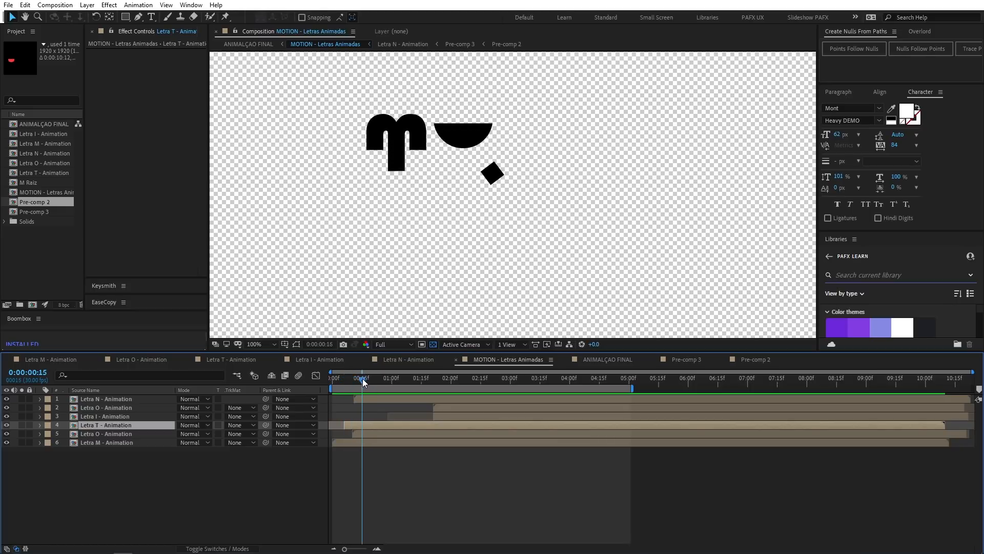
# Review how the O, T and I layers enter between 0:00:00:15 and 0:00:02:04, selecting each layer.
pyautogui.click(384, 434)
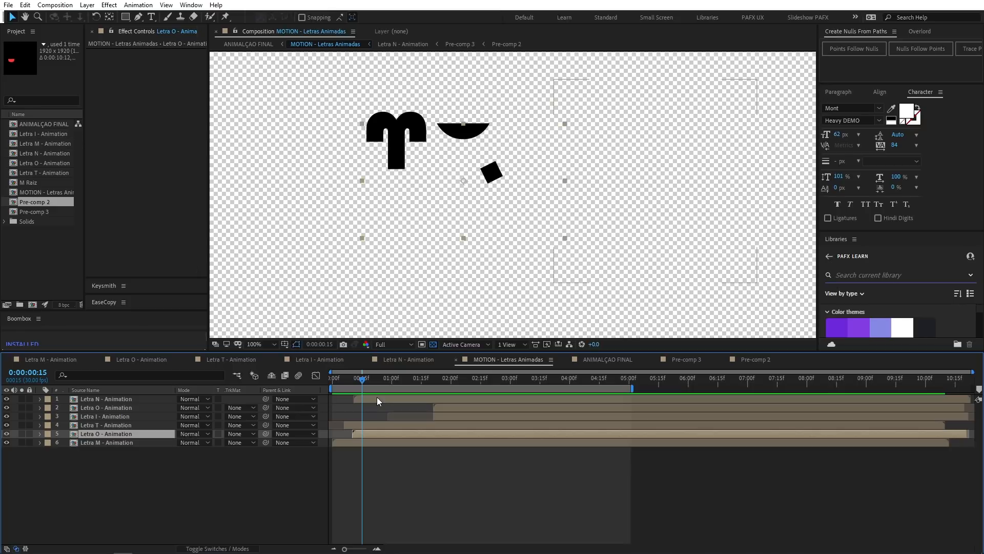
pyautogui.moveTo(358, 382); pyautogui.dragTo(433, 393)
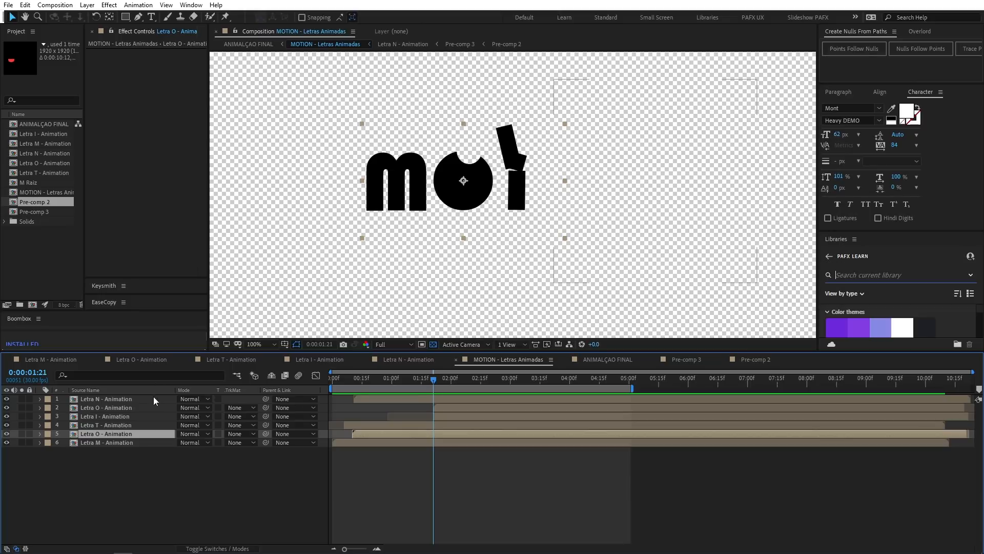
pyautogui.click(138, 416)
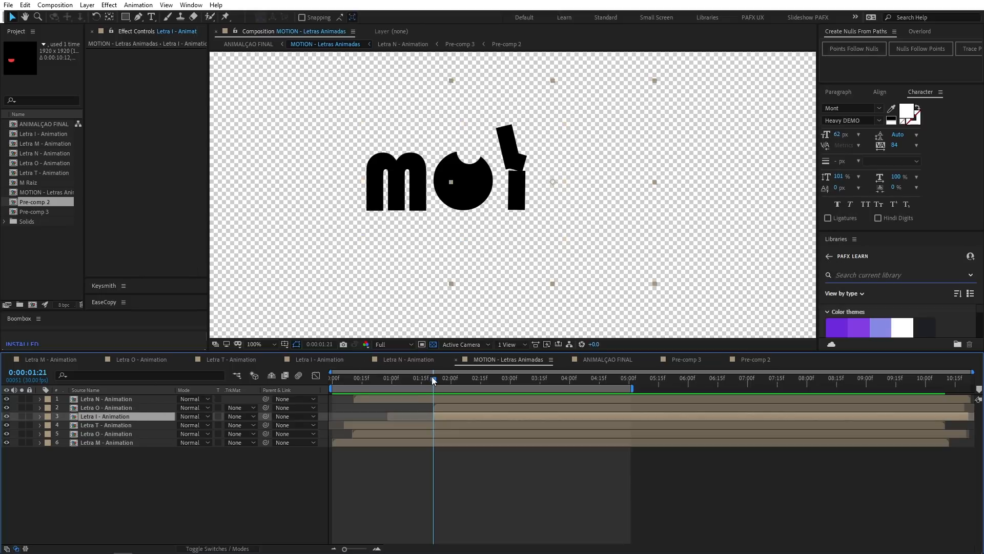
pyautogui.moveTo(431, 377); pyautogui.dragTo(458, 397)
pyautogui.click(422, 425)
pyautogui.click(436, 417)
pyautogui.click(436, 407)
# Select the Letra N - Animation layer and reveal its mask at 0:00:02:02, where the second O overlaps the N.
pyautogui.hotkey('ctrl', 'Up')
pyautogui.scroll(2, 513, 205)
pyautogui.moveTo(710, 260); pyautogui.dragTo(515, 253)
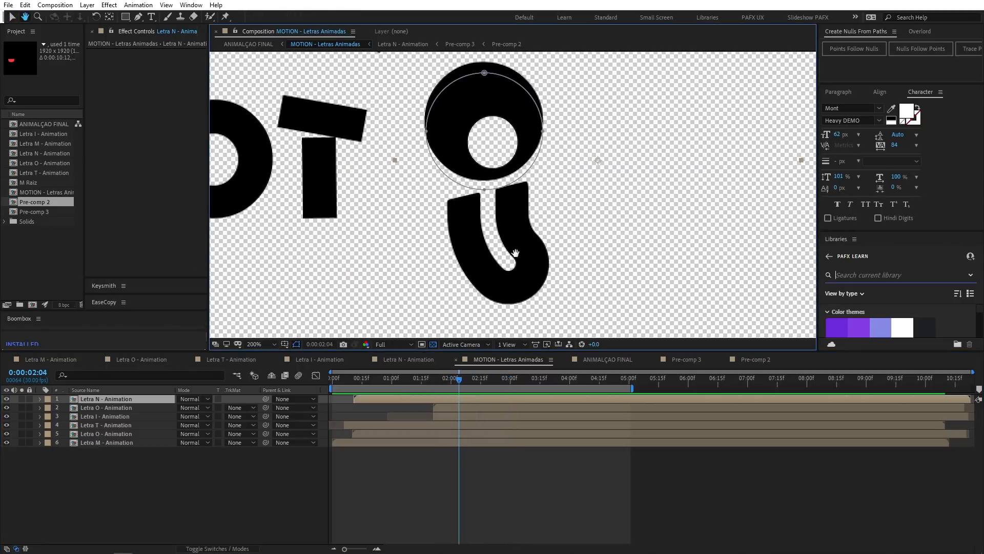
pyautogui.moveTo(440, 381); pyautogui.dragTo(455, 381)
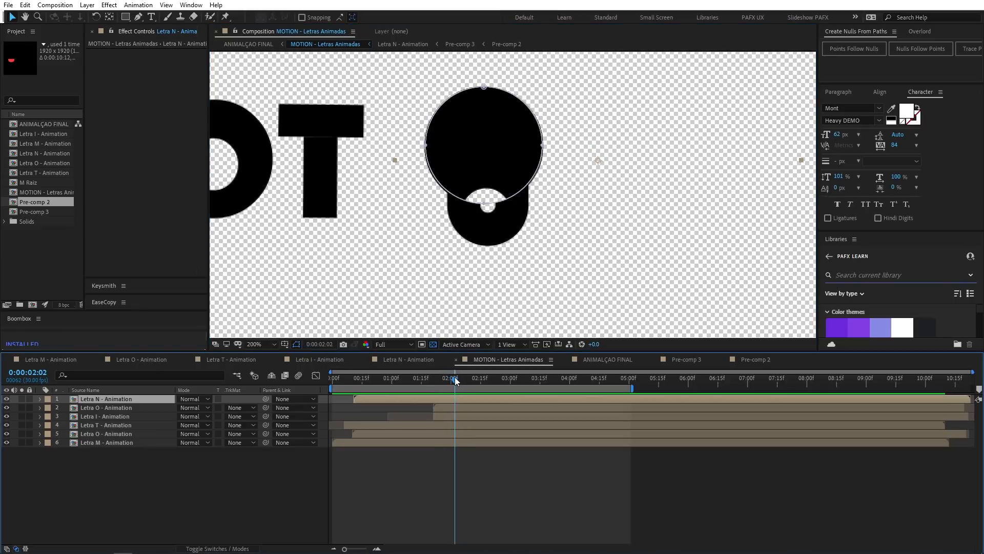
pyautogui.moveTo(455, 381); pyautogui.dragTo(454, 380)
pyautogui.press('m')
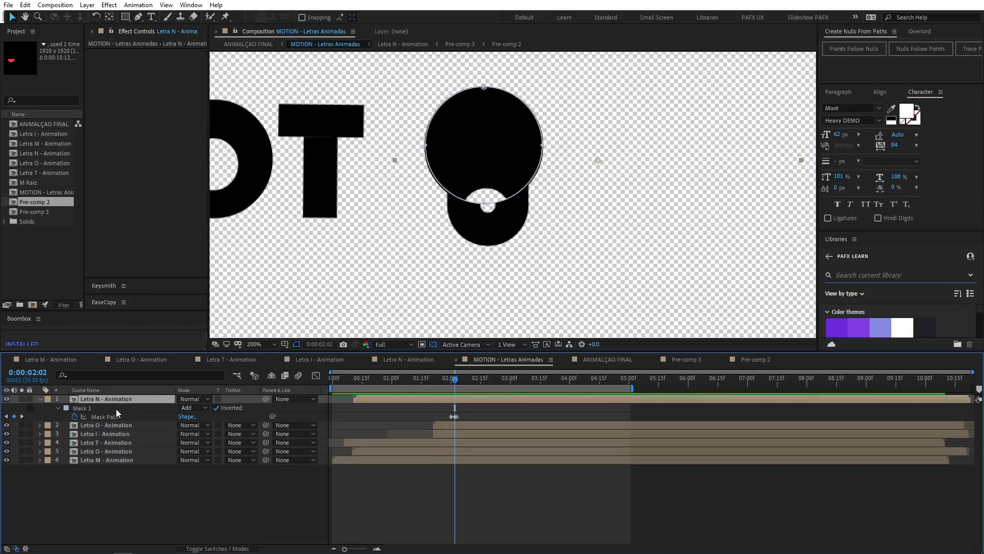
# Select Mask 1 on the Letra N - Animation layer and review the letters forming the full word up to 0:00:04:14.
pyautogui.click(115, 409)
pyautogui.press('Delete')
pyautogui.moveTo(448, 379)
pyautogui.mouseDown()
pyautogui.moveTo(435, 380)
pyautogui.moveTo(456, 382)
pyautogui.mouseUp()
pyautogui.press('m')
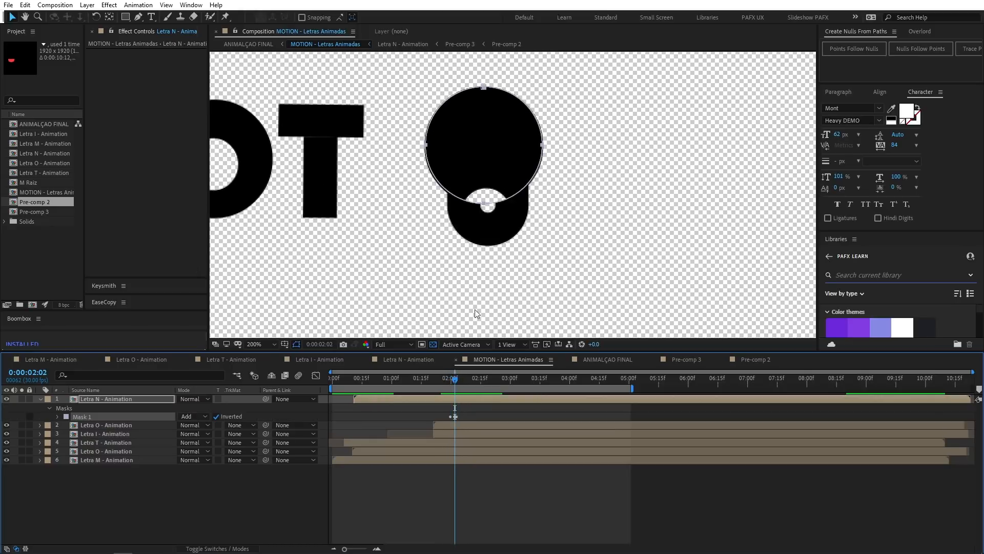
pyautogui.scroll(-1, 482, 303)
pyautogui.moveTo(435, 297); pyautogui.dragTo(474, 293)
pyautogui.moveTo(456, 380); pyautogui.dragTo(547, 386)
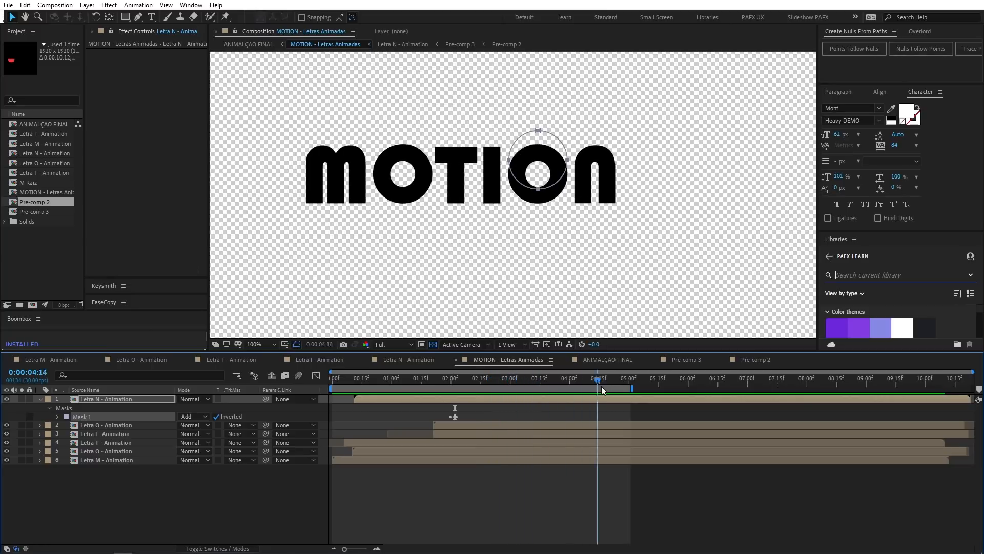
pyautogui.press('space')
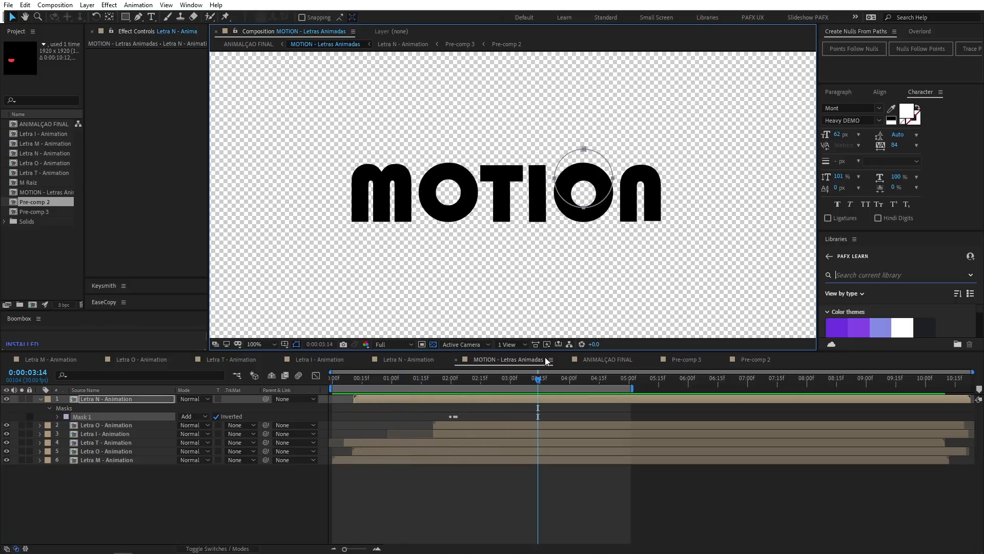
# Open the ANIMALÇAO FINAL composition and preview the coloured MOTION animation from the first frame.
pyautogui.click(601, 361)
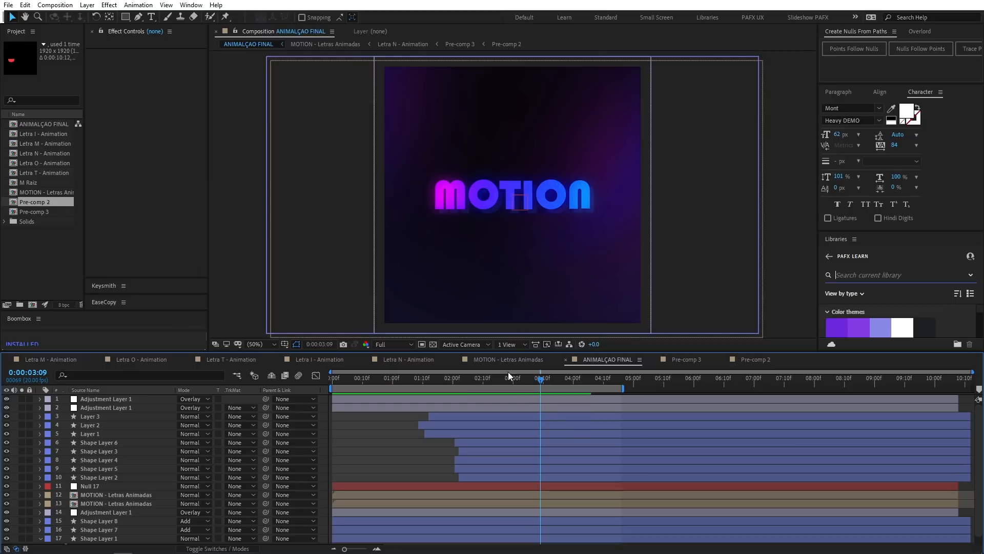
pyautogui.moveTo(507, 377); pyautogui.dragTo(296, 386)
pyautogui.press('space')
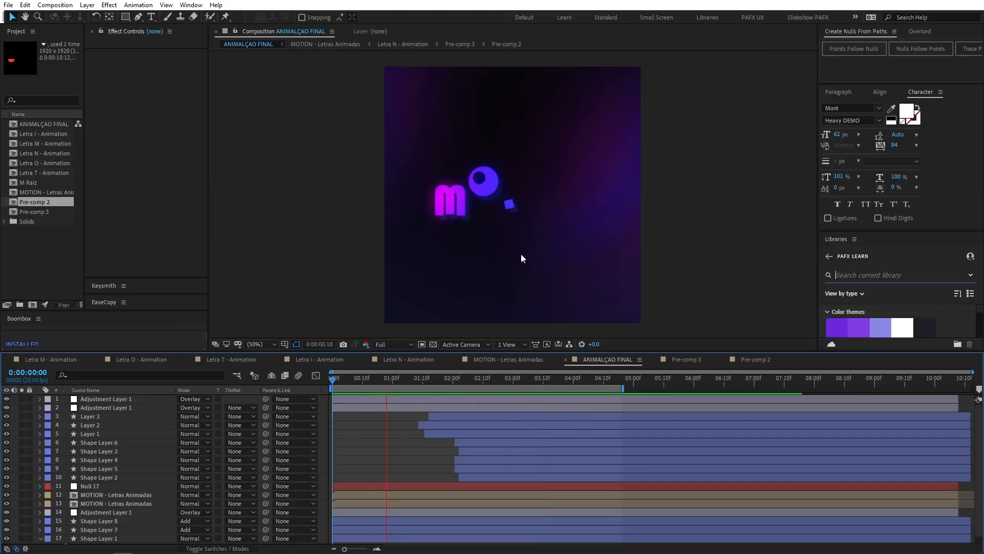
pyautogui.press('space')
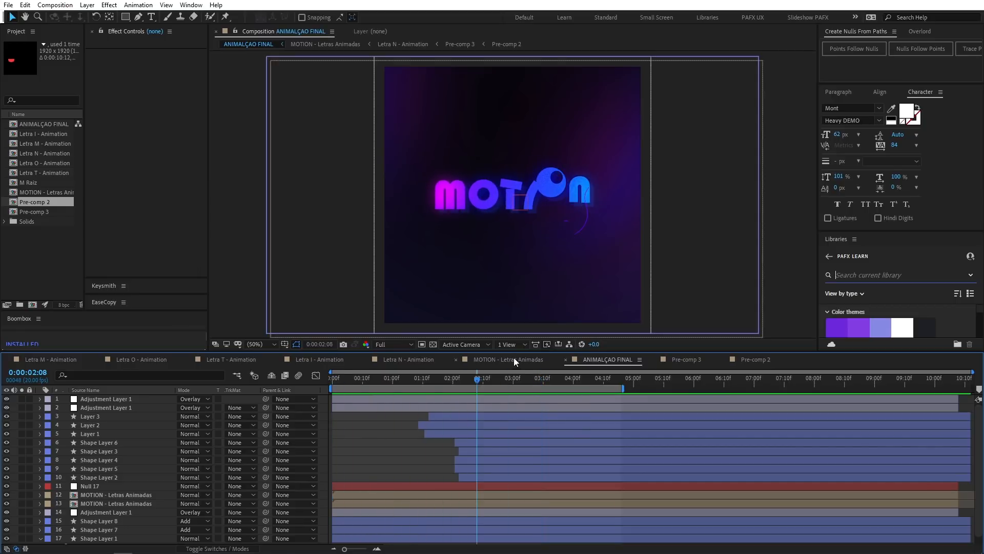
pyautogui.click(513, 359)
pyautogui.click(608, 358)
pyautogui.press('space')
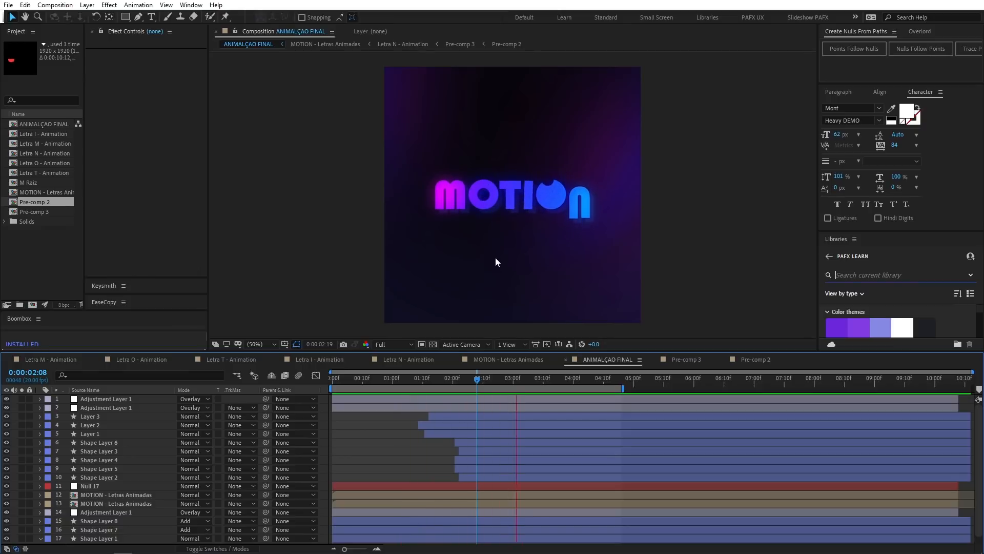
pyautogui.press('space')
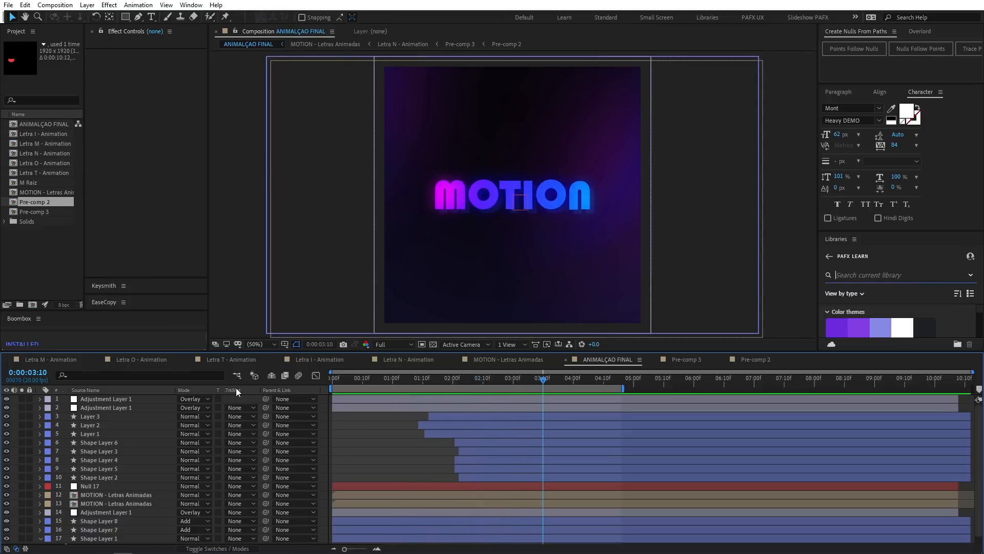
# Solo the two MOTION - Letras Animadas layers in turn and inspect the Gradient Ramp settings of layer 12.
pyautogui.click(119, 506)
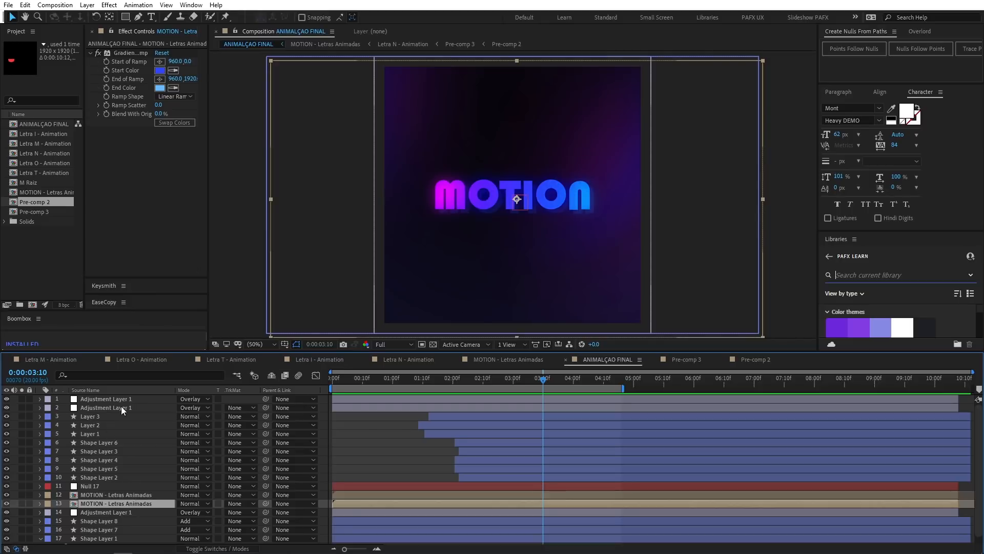
pyautogui.click(22, 506)
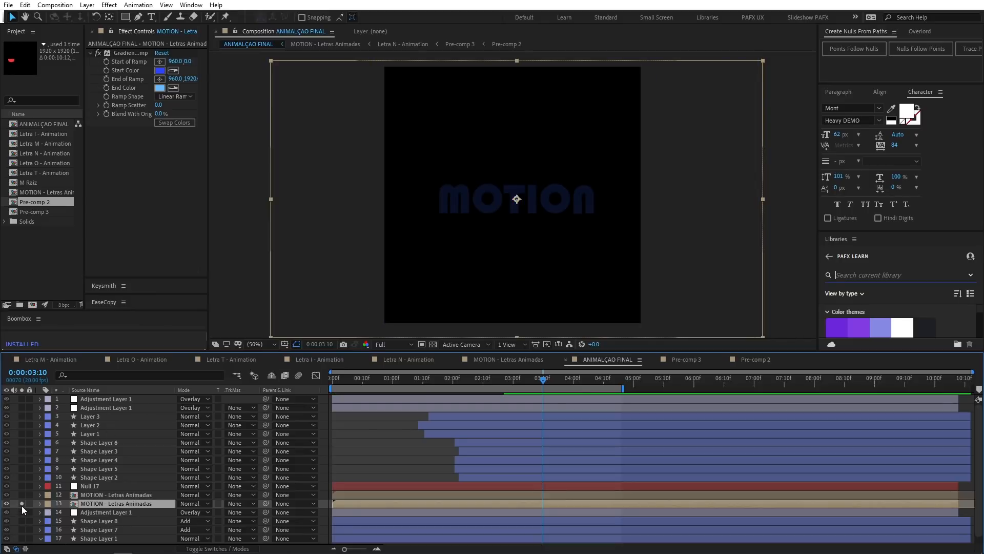
pyautogui.click(22, 495)
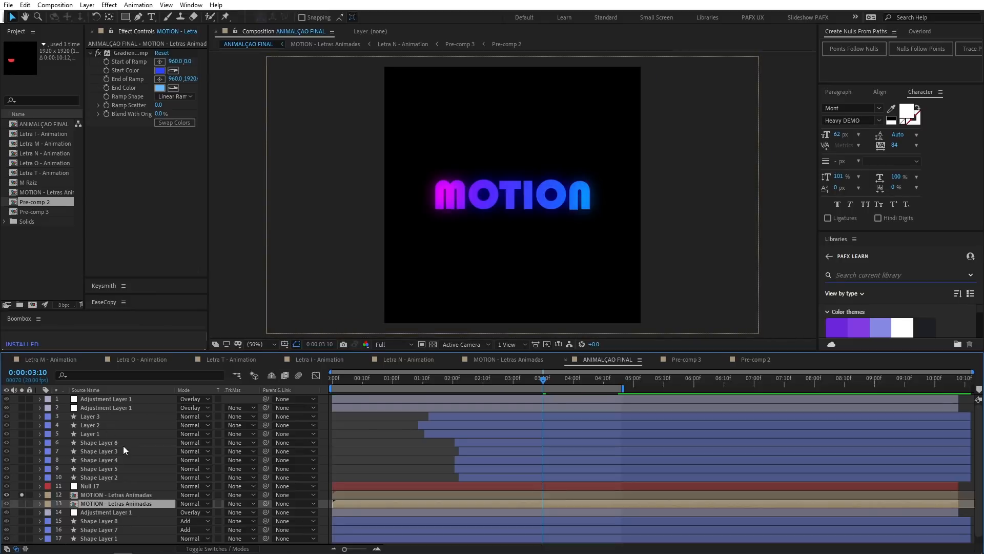
pyautogui.click(117, 494)
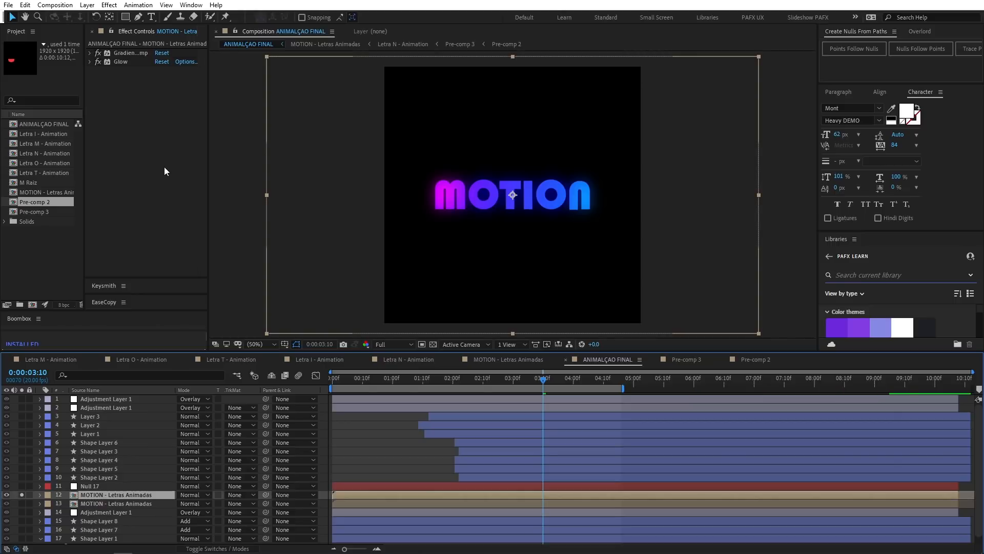
pyautogui.click(91, 54)
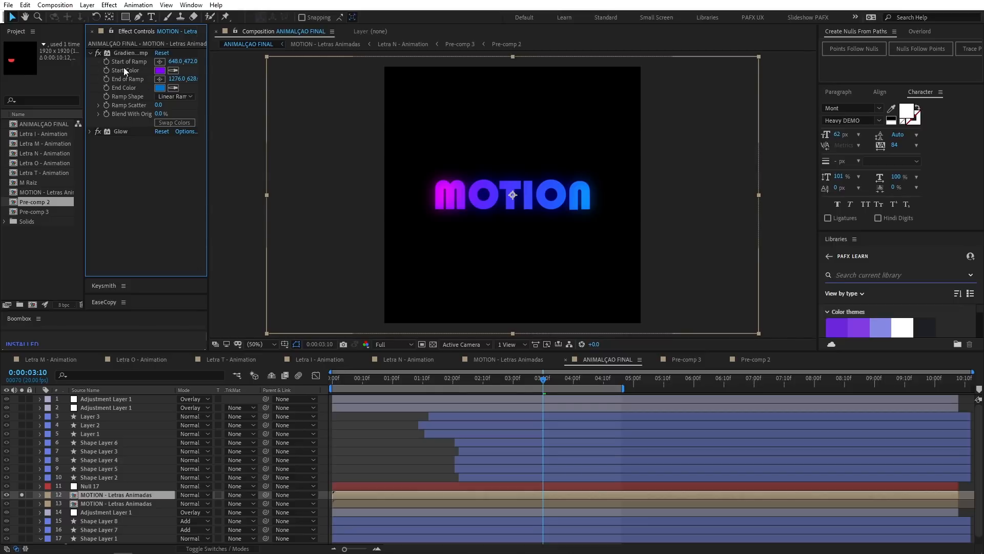
pyautogui.click(131, 53)
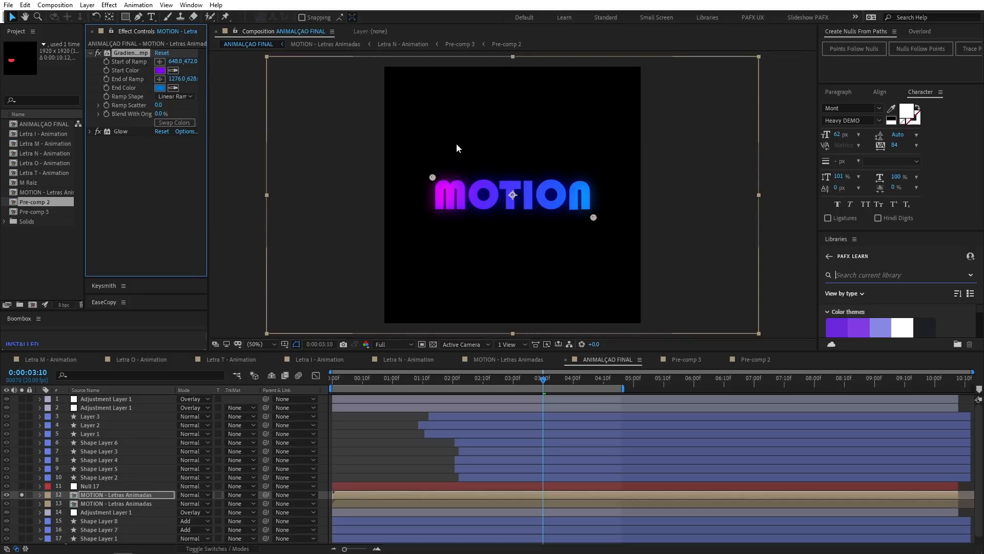
pyautogui.click(90, 53)
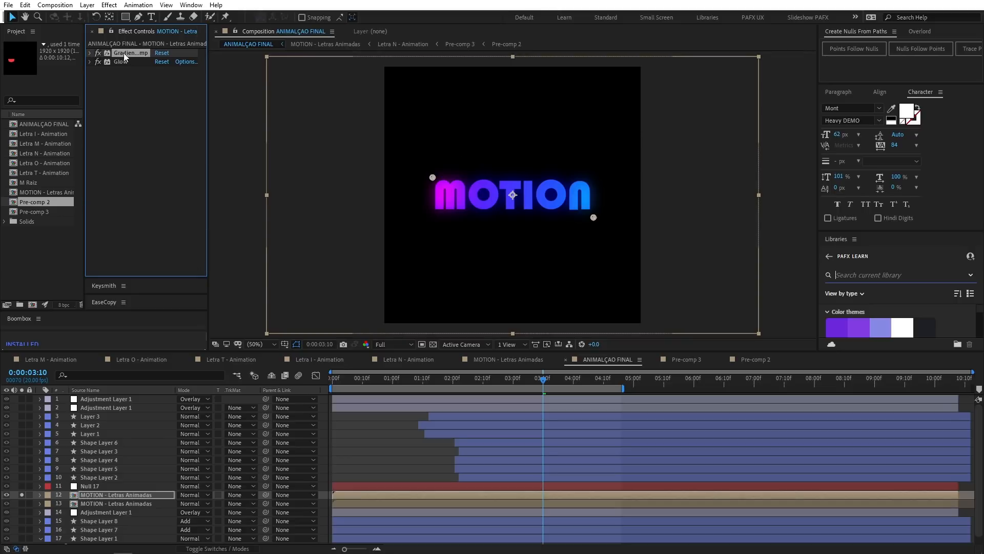
# Inspect the Glow settings on layer 12, compare the lettering with the effect off and on, and review the full composite at 0:00:03:14.
pyautogui.click(90, 62)
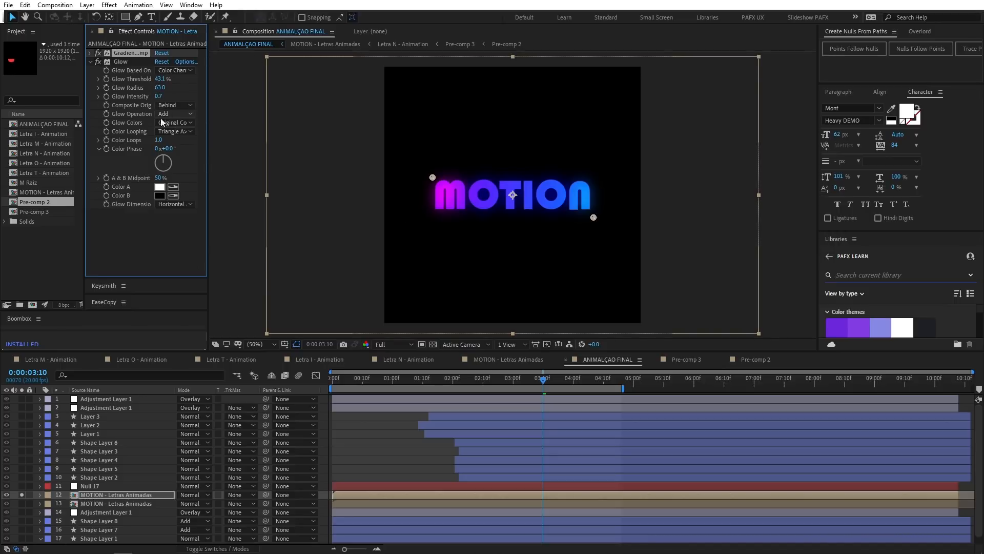
pyautogui.click(97, 62)
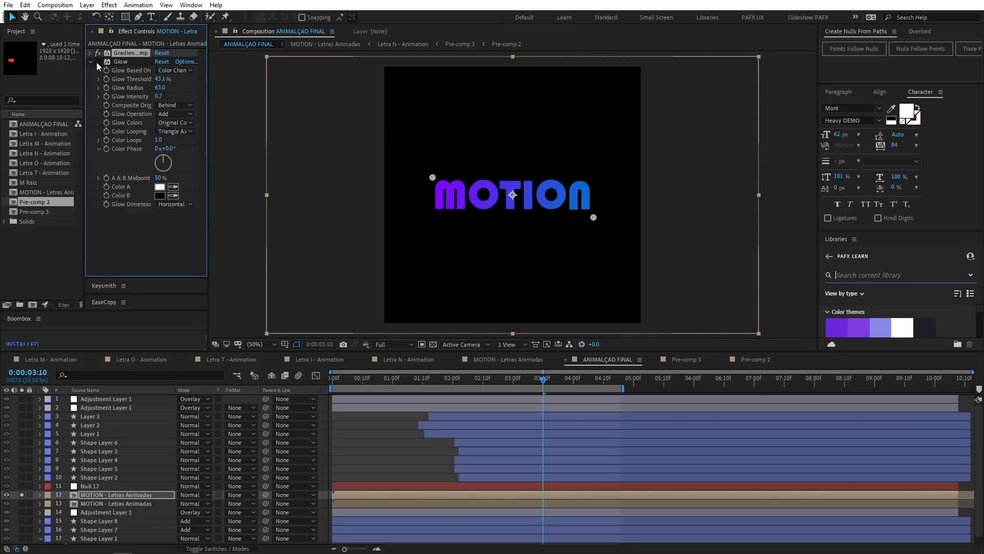
pyautogui.click(96, 61)
pyautogui.click(97, 61)
pyautogui.click(97, 62)
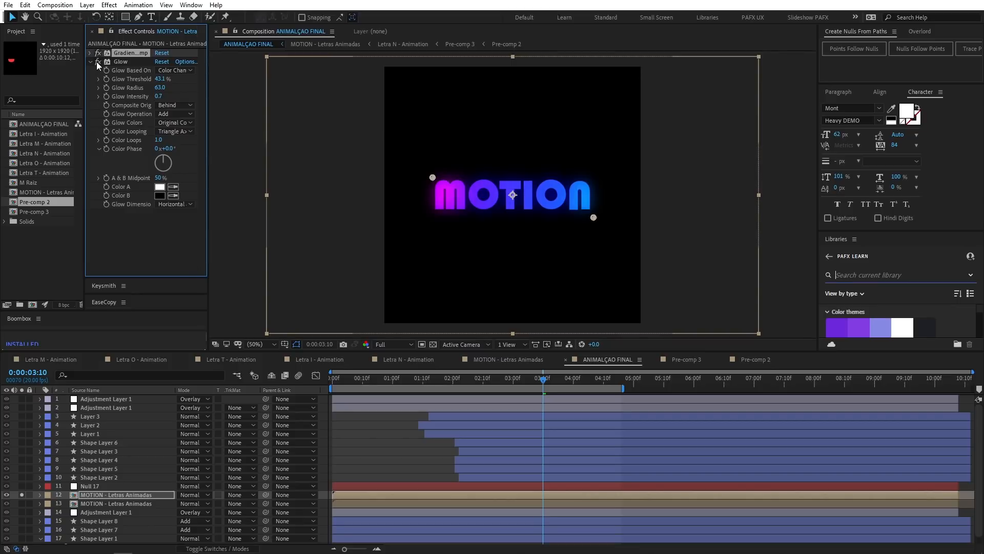
pyautogui.click(97, 61)
pyautogui.click(97, 61)
pyautogui.moveTo(509, 380); pyautogui.dragTo(558, 382)
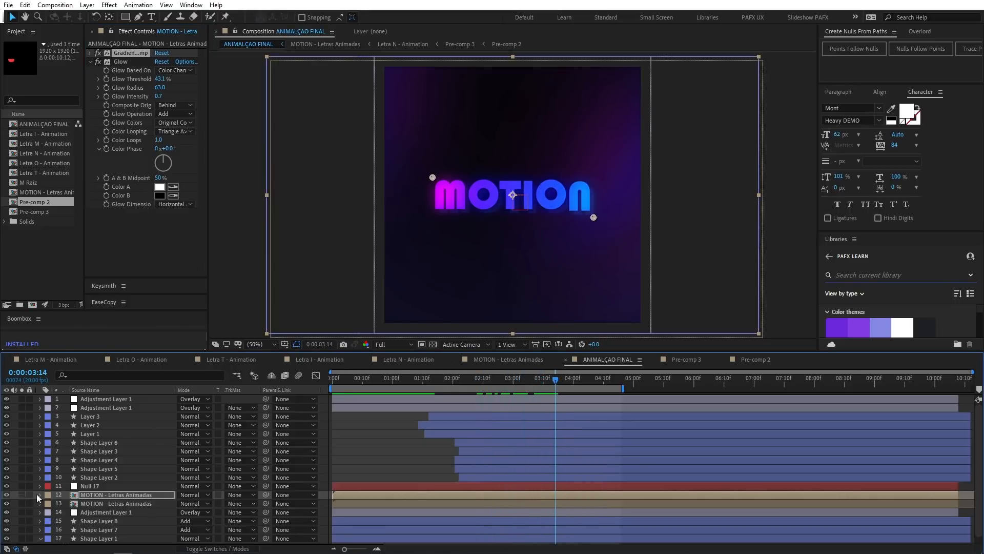
# Select the lower MOTION - Letras Animadas layer, examine its offset shadow behind the letters at 100%, and reveal its Opacity.
pyautogui.click(96, 503)
pyautogui.press('/')
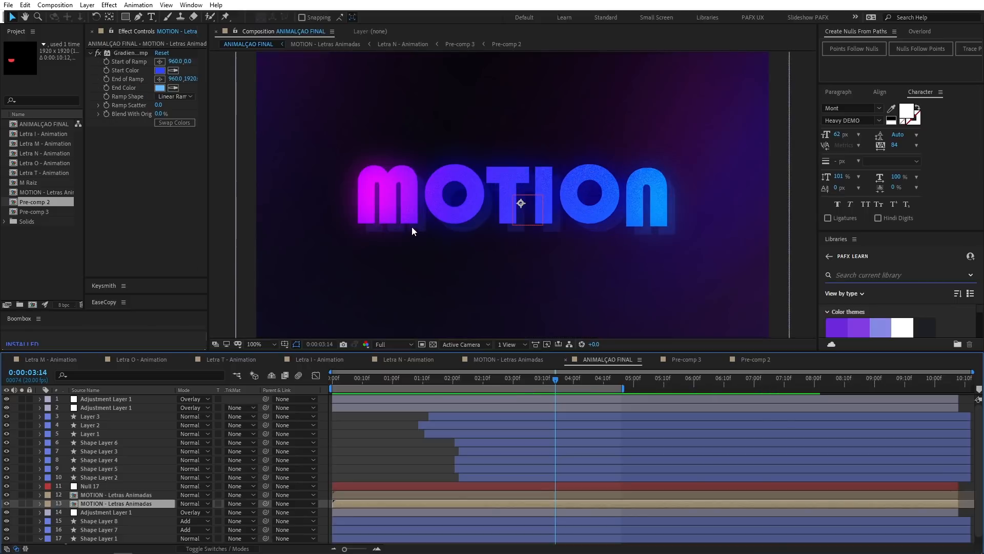
pyautogui.press(',')
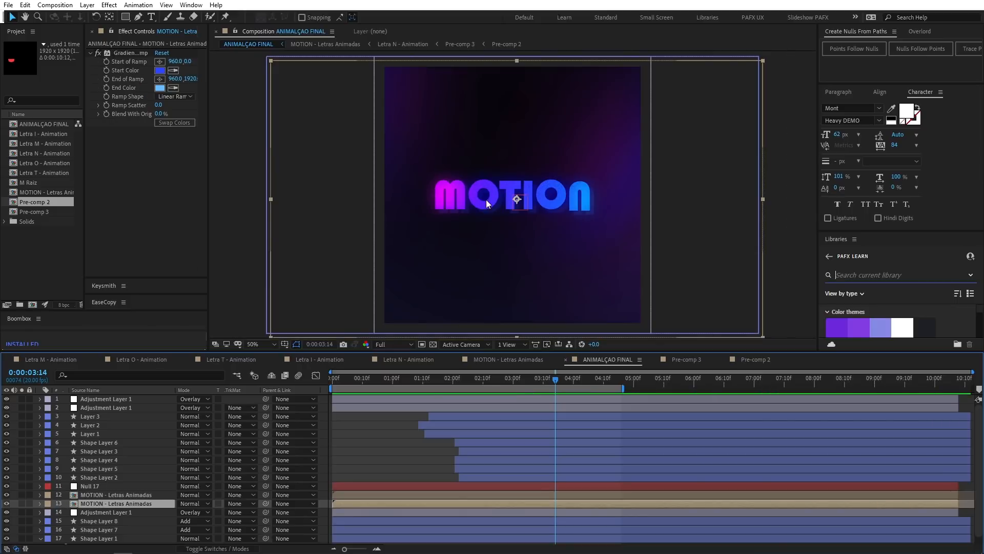
pyautogui.click(142, 494)
pyautogui.click(57, 506)
pyautogui.press('t')
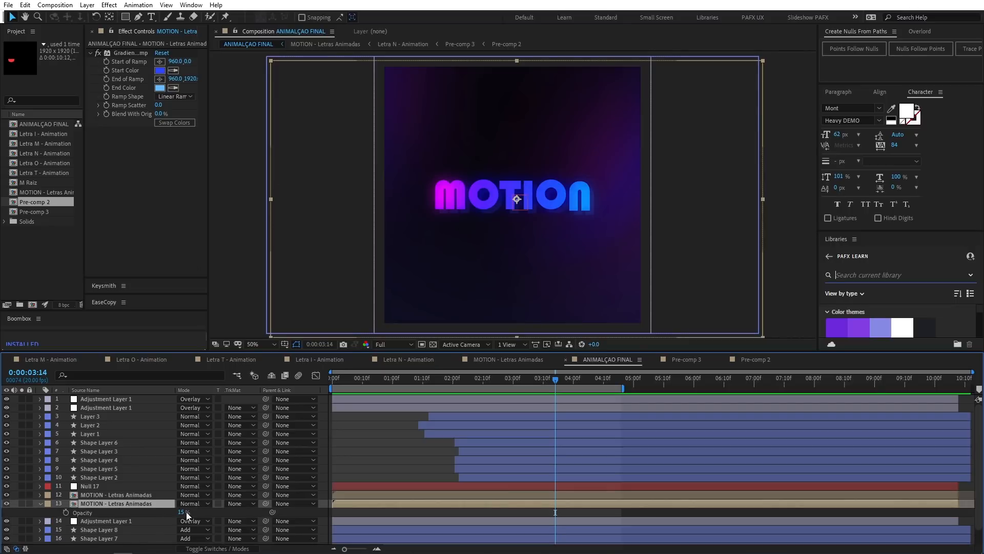
# Preview the final animation with the shadow copy of the lettering on layer 13 visible, and again with that layer hidden.
pyautogui.moveTo(521, 379); pyautogui.dragTo(415, 380)
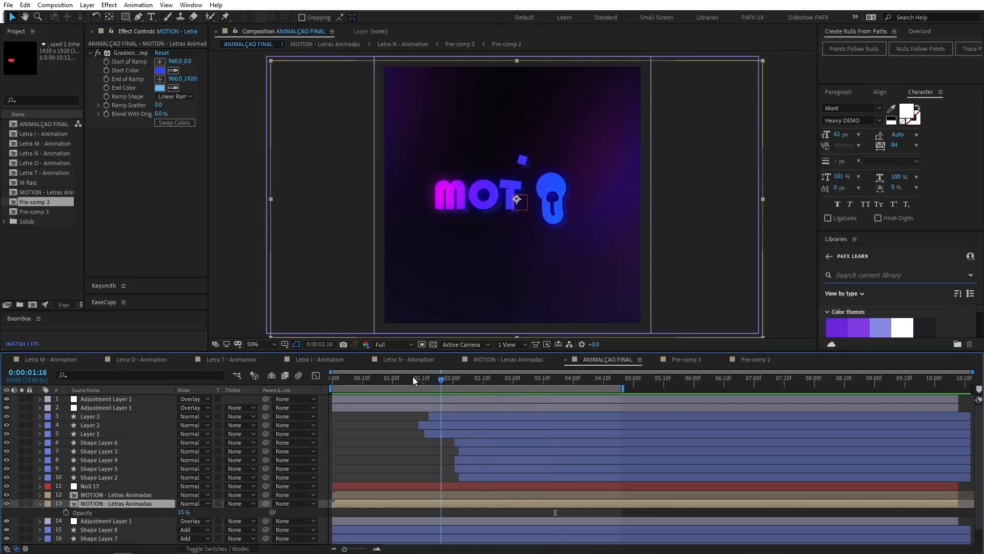
pyautogui.press('space')
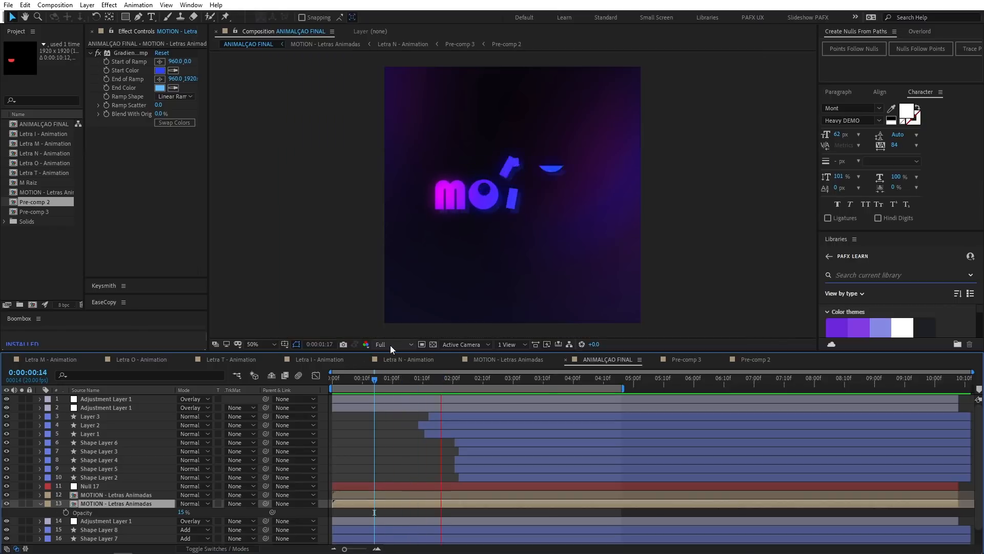
pyautogui.press('space')
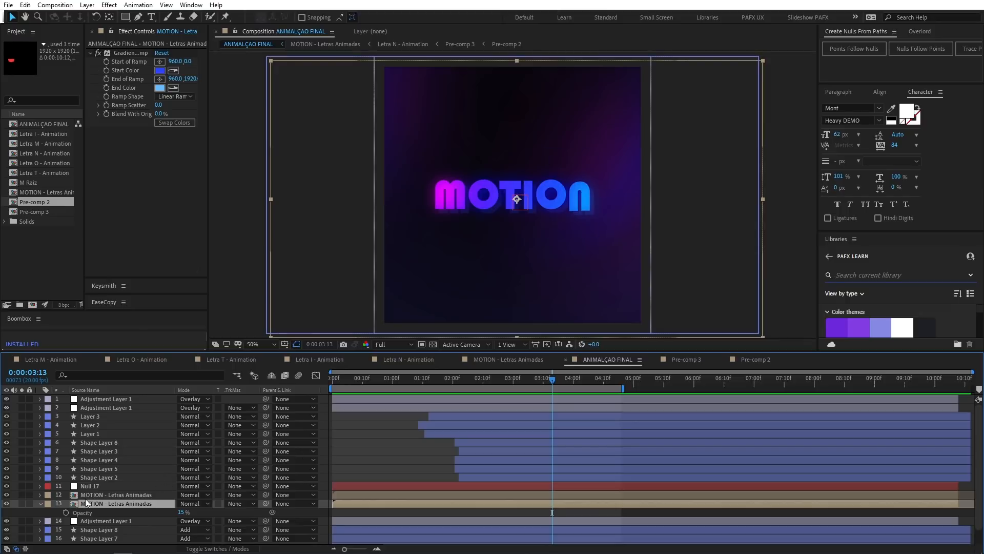
pyautogui.click(6, 504)
pyautogui.press('space')
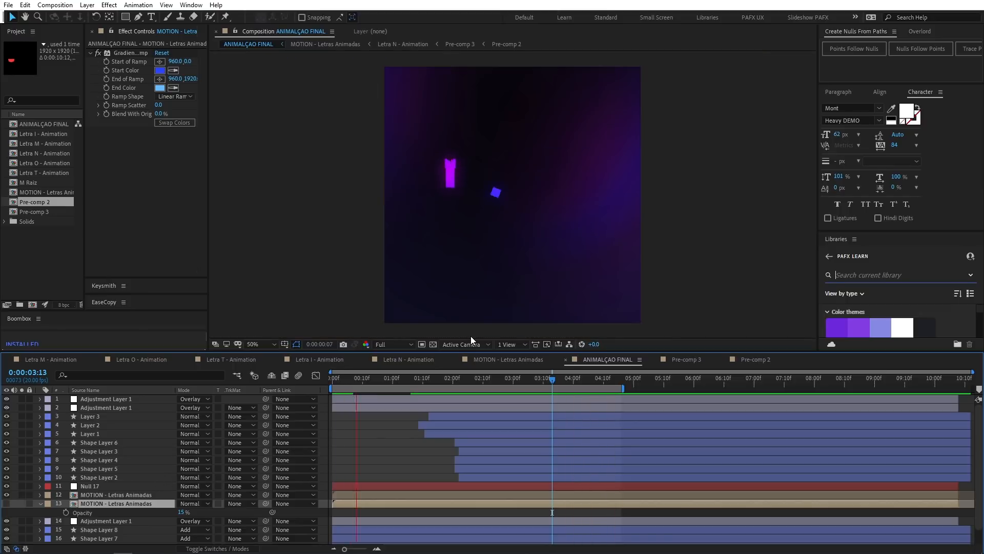
pyautogui.press('space')
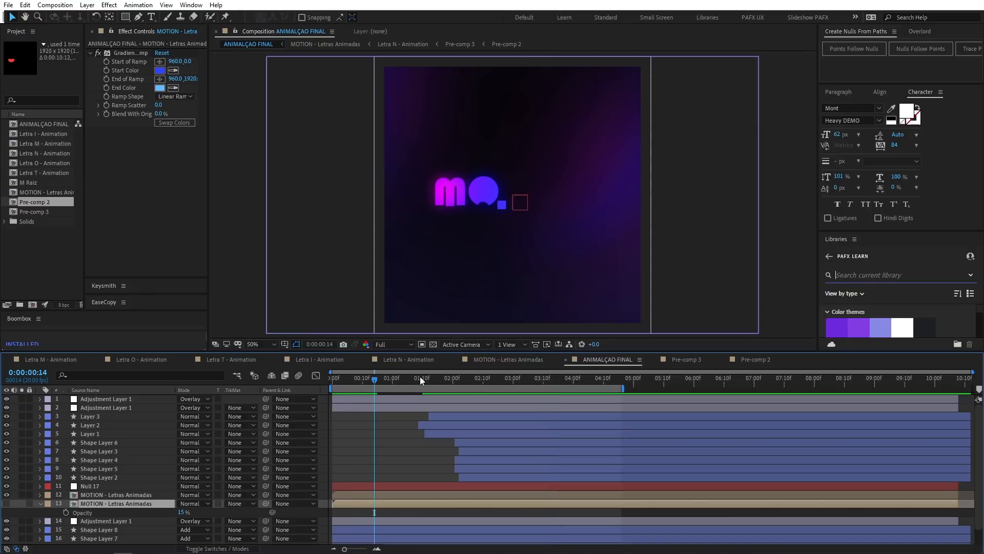
pyautogui.press('space')
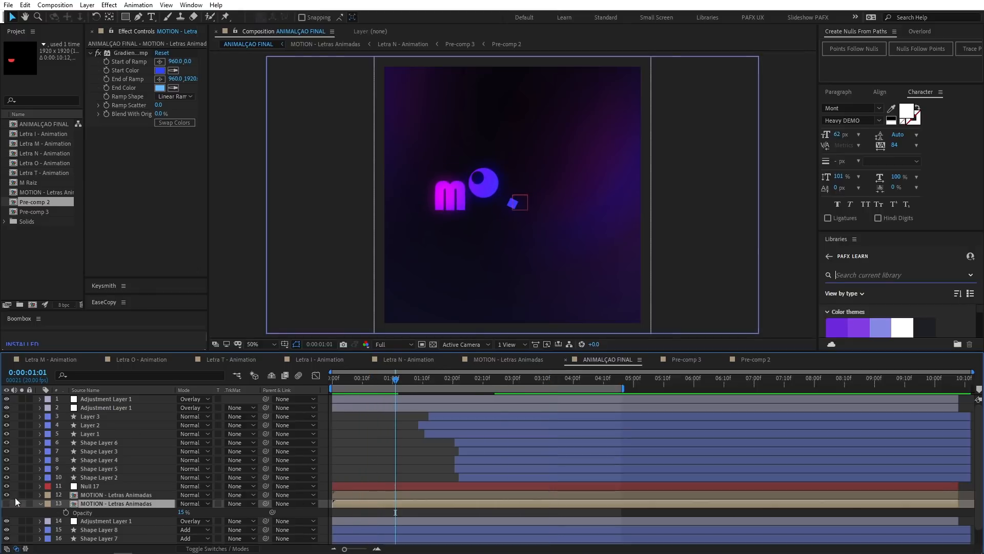
# Show layer 13 again, review the complete lettering up to 0:00:04:10, and collapse the layer's Opacity property.
pyautogui.click(6, 504)
pyautogui.moveTo(395, 383); pyautogui.dragTo(540, 392)
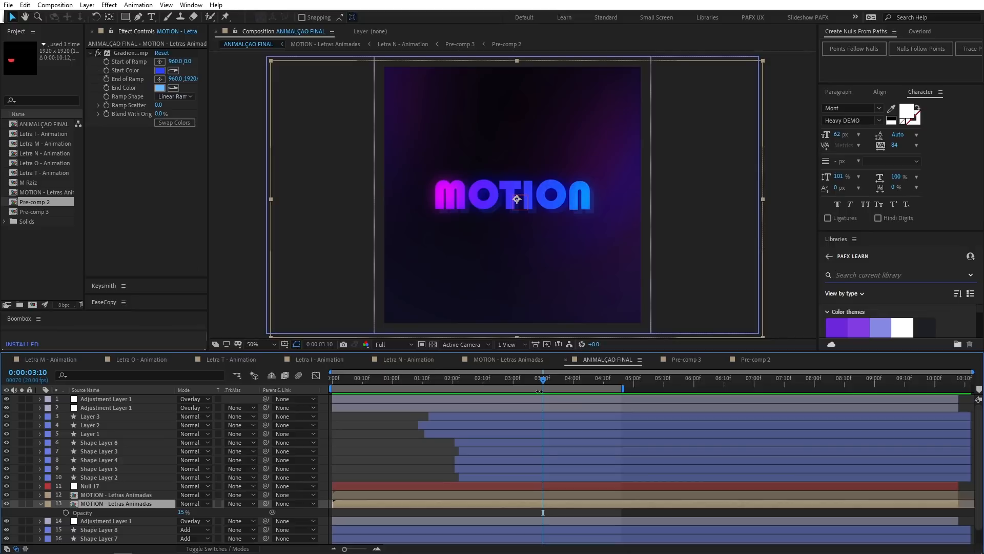
pyautogui.press('space')
pyautogui.press('space')
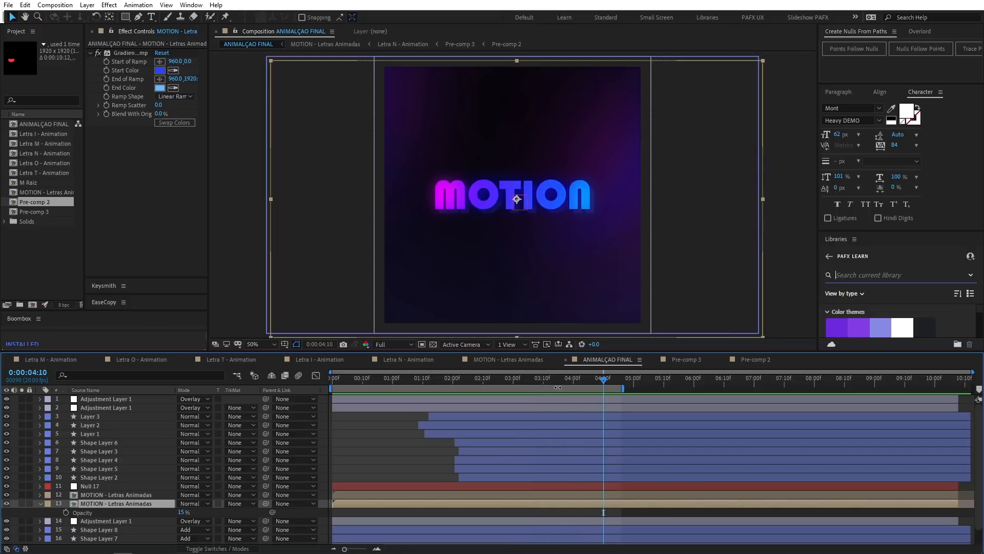
pyautogui.moveTo(575, 381)
pyautogui.mouseDown()
pyautogui.moveTo(553, 380)
pyautogui.moveTo(578, 386)
pyautogui.mouseUp()
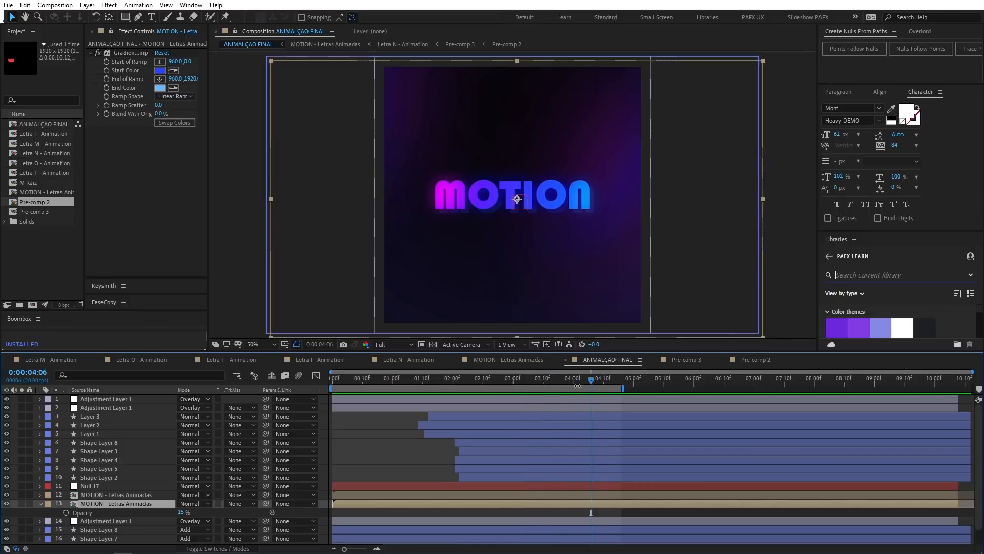
pyautogui.click(41, 504)
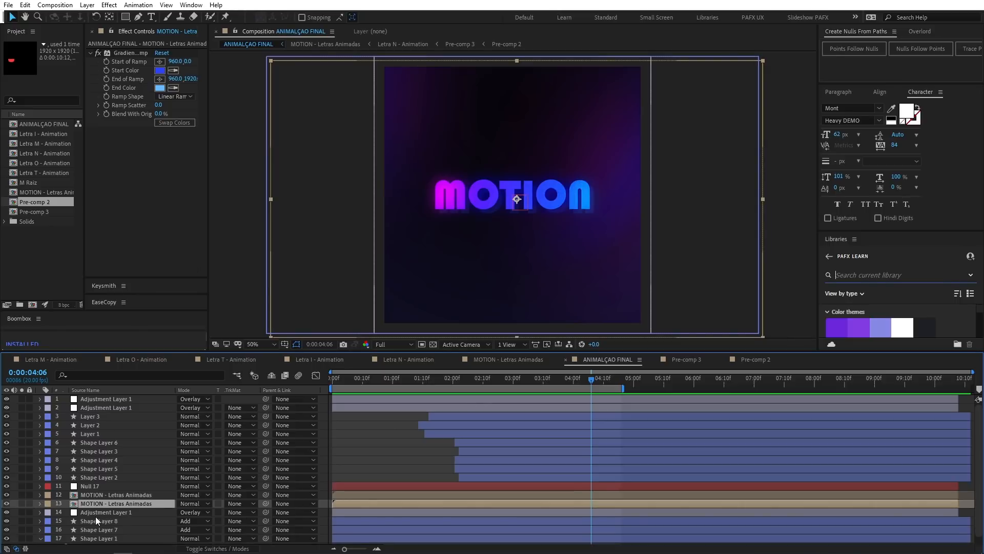
# Look through Adjustment Layer 1, Shape Layer 8 and Shape Layer 1 beneath the lettering, and solo Shape Layer 1 to examine its gradient background.
pyautogui.click(96, 514)
pyautogui.click(97, 522)
pyautogui.scroll(-1, 96, 521)
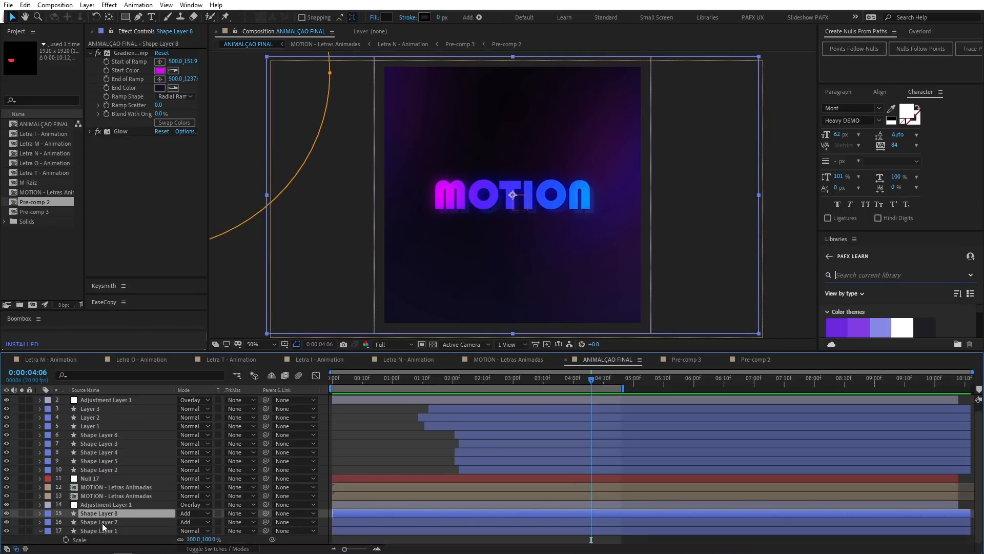
pyautogui.click(103, 529)
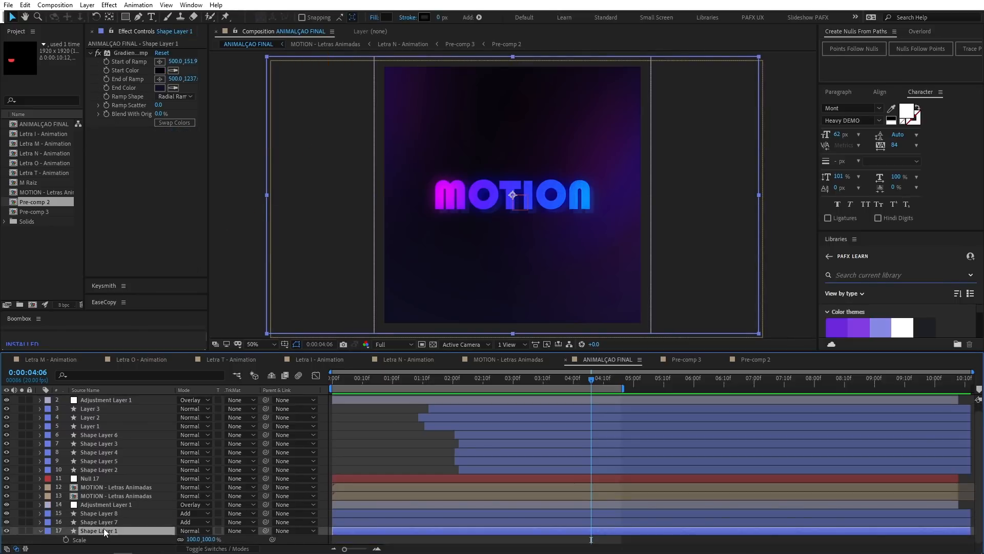
pyautogui.click(21, 531)
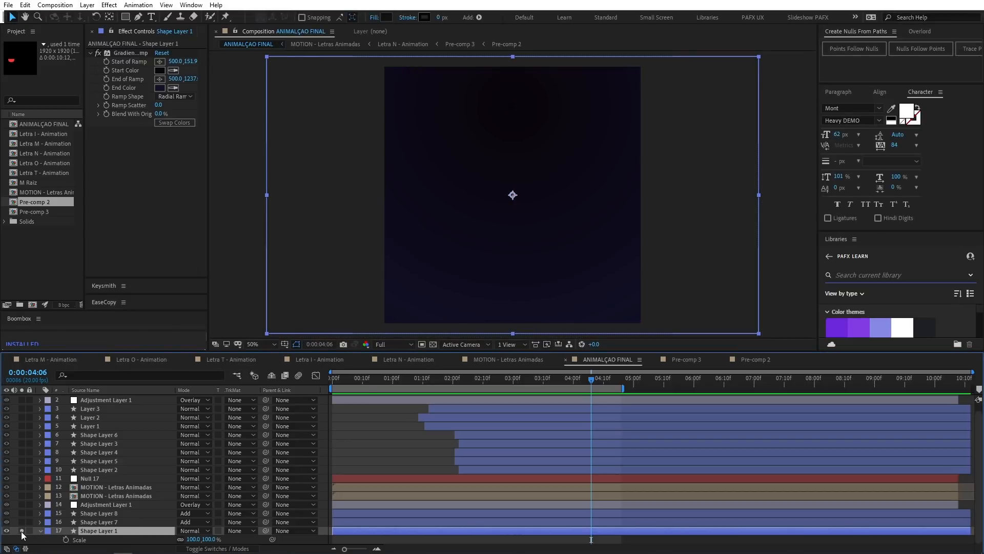
# Examine the end color of the Gradient Ramp on Shape Layer 1, then close its color settings without changes.
pyautogui.click(134, 54)
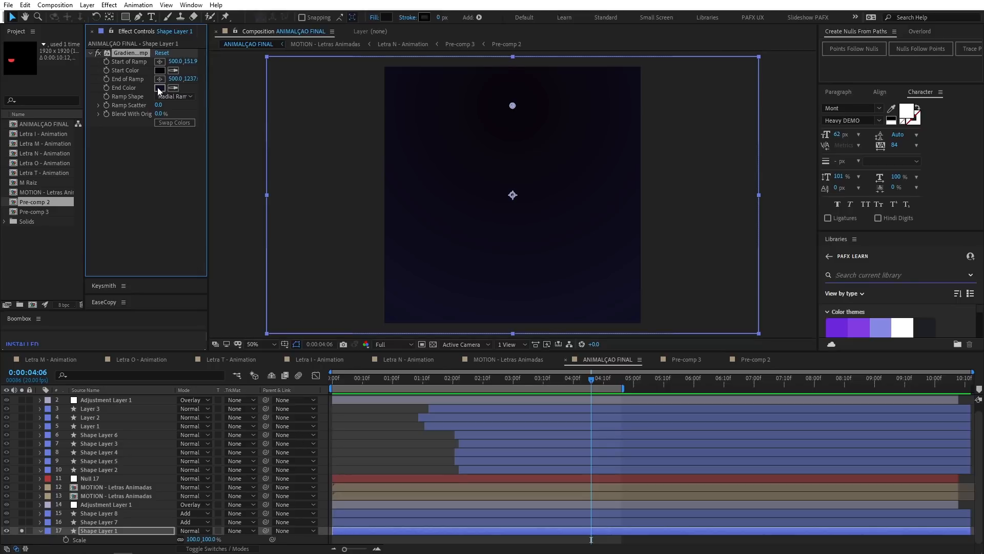
pyautogui.click(160, 88)
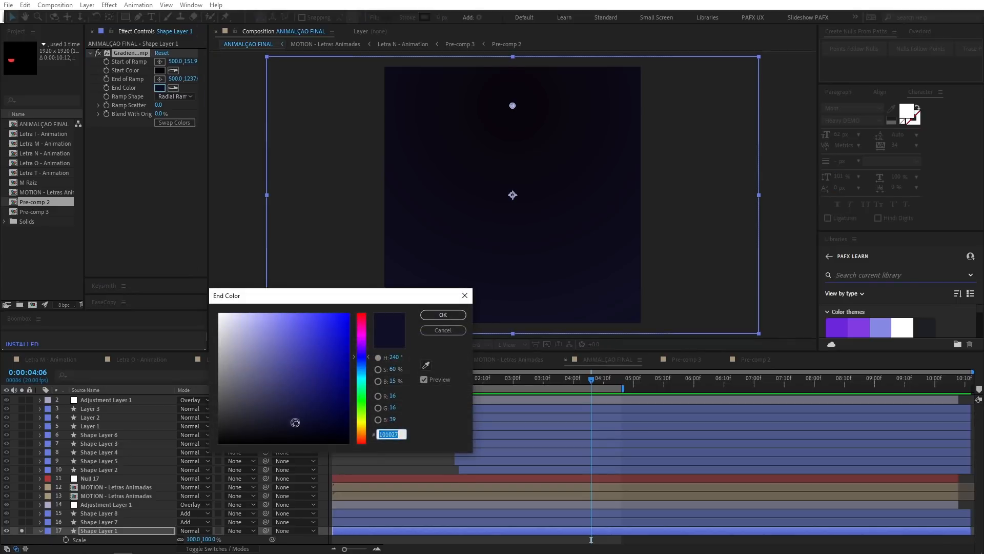
pyautogui.click(443, 330)
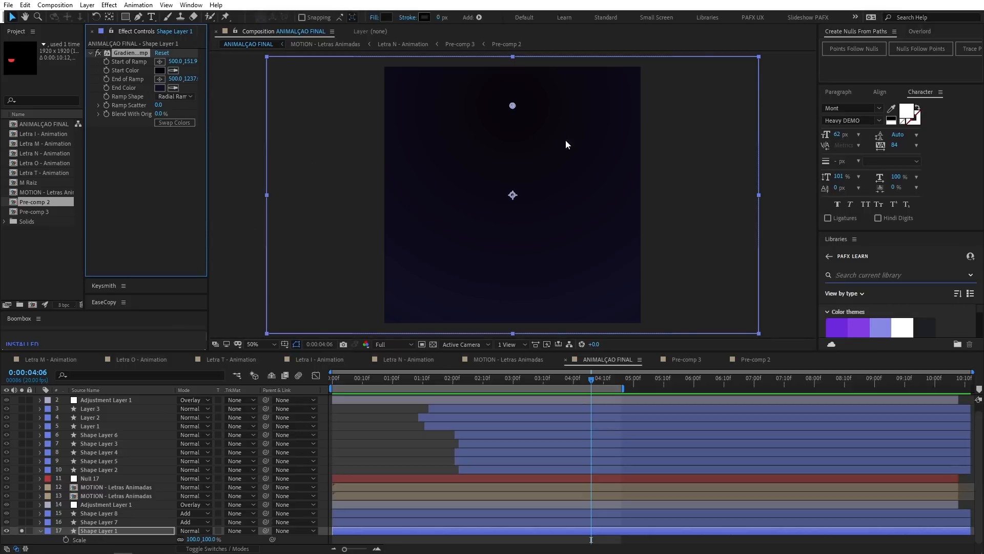
# Solo Shape Layer 7 together with the background and examine its circular gradient shape extending beyond the composition frame.
pyautogui.click(21, 522)
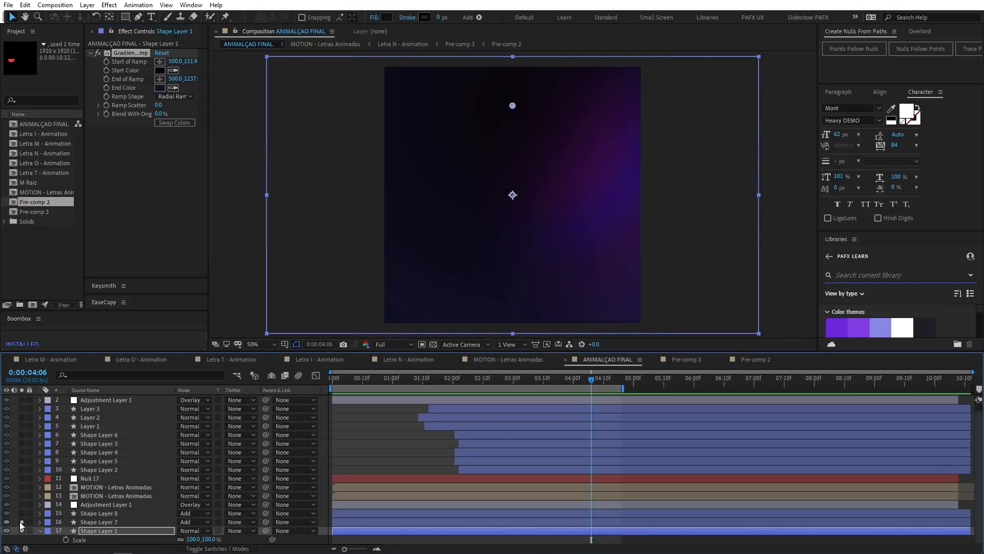
pyautogui.click(100, 522)
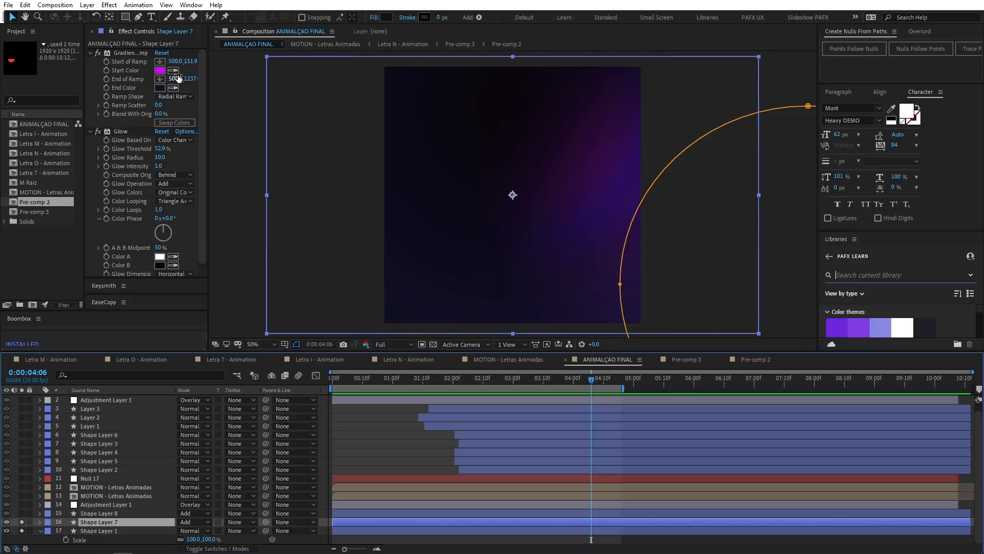
pyautogui.scroll(-2, 547, 230)
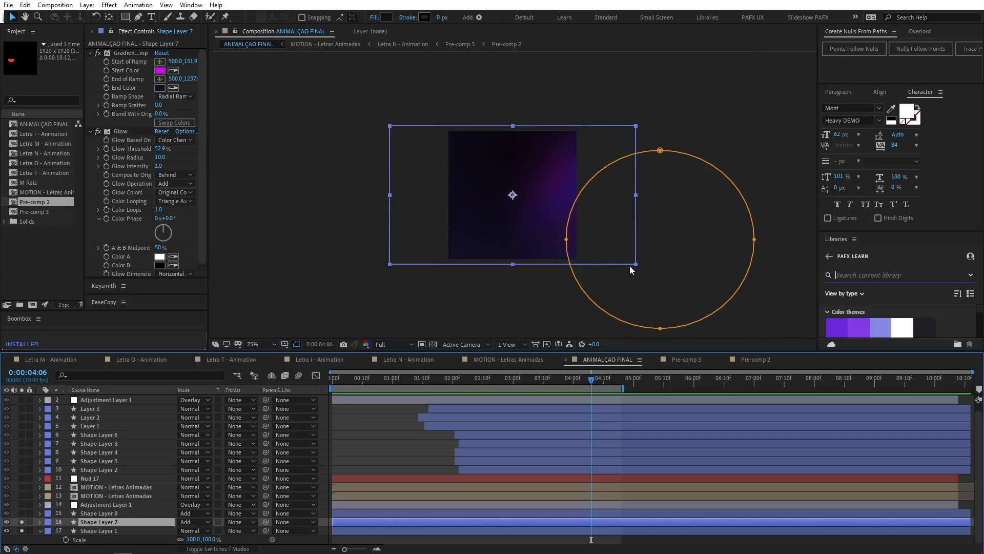
pyautogui.scroll(2, 583, 245)
pyautogui.moveTo(561, 238); pyautogui.dragTo(510, 231)
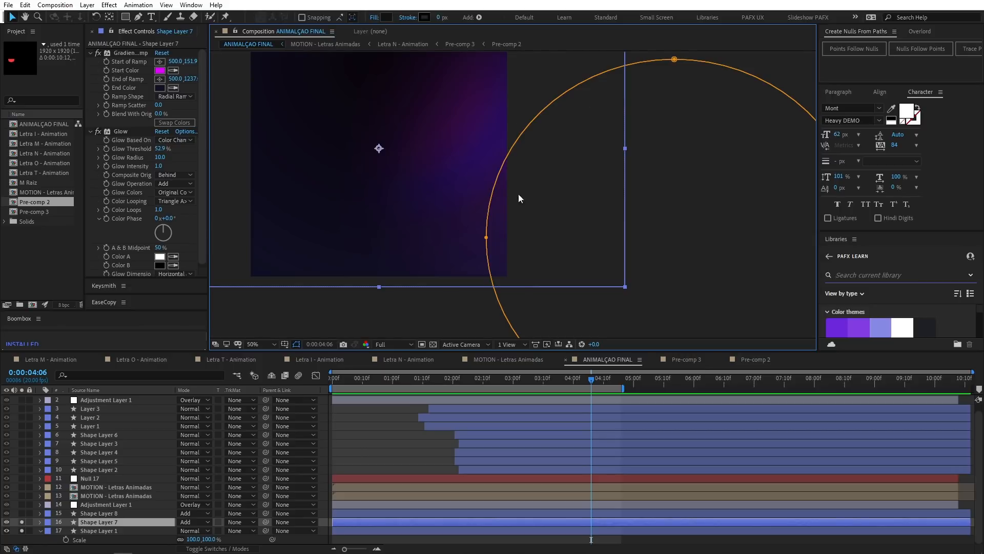
pyautogui.scroll(-1, 410, 164)
pyautogui.scroll(1, 535, 203)
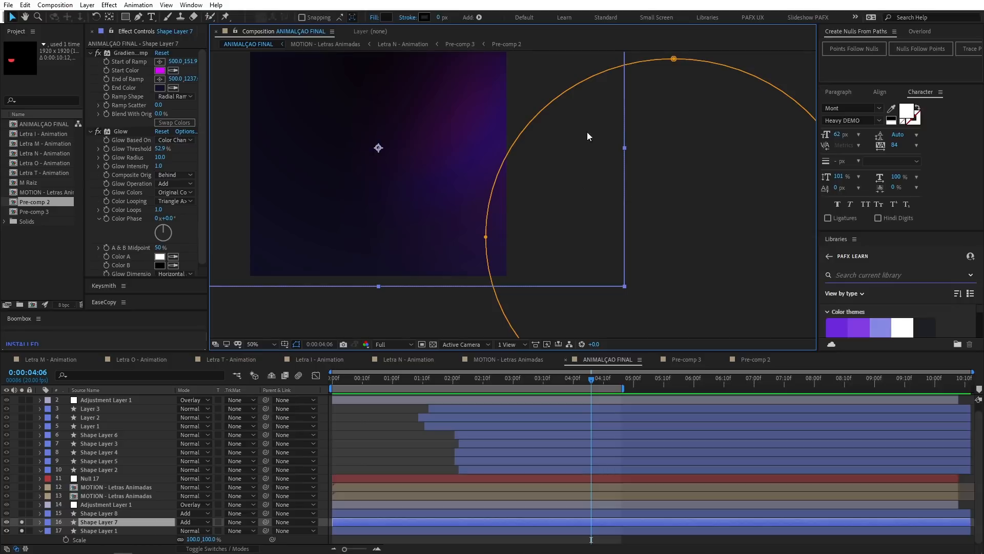
# Compare the background light of Shape Layer 7 with its Glow effect disabled and enabled again.
pyautogui.click(97, 131)
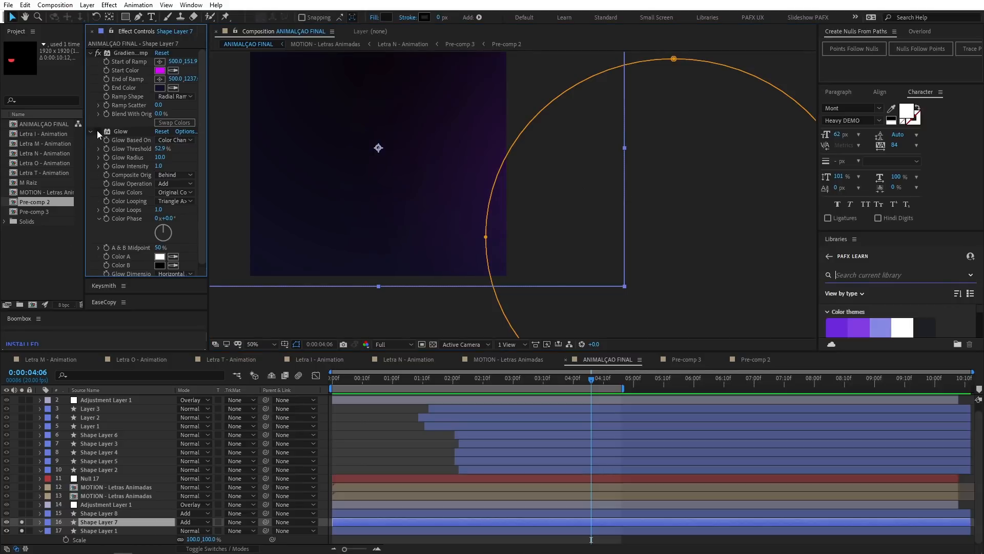
pyautogui.moveTo(319, 170); pyautogui.dragTo(396, 221)
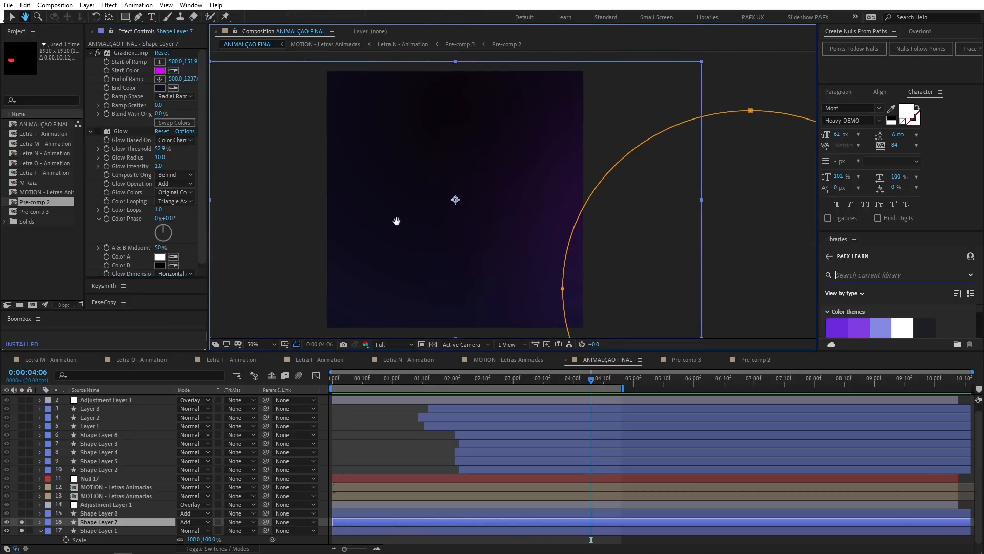
pyautogui.press('v')
pyautogui.click(97, 131)
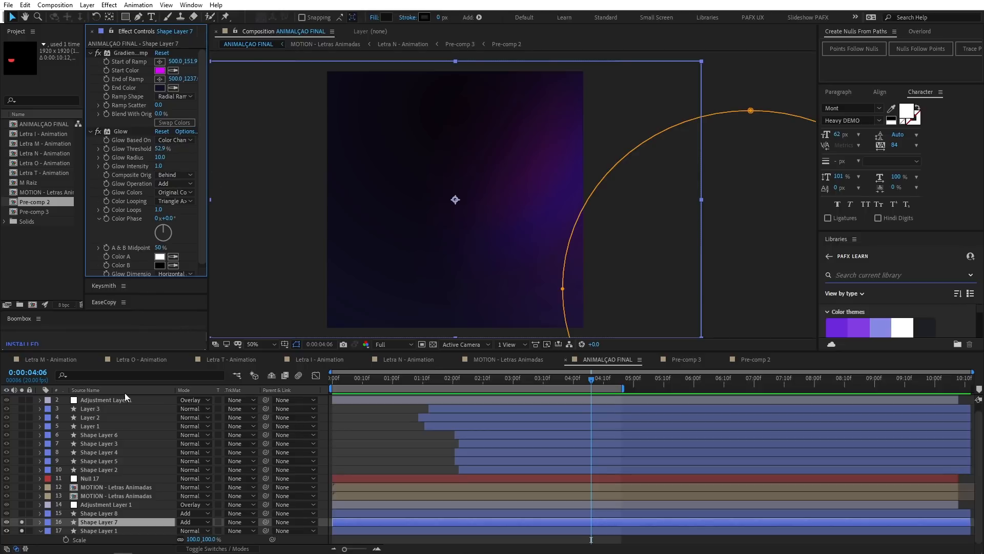
# Select and solo Shape Layer 8 along with the other background layers, and examine its circular gradient shape and light.
pyautogui.click(102, 515)
pyautogui.click(21, 512)
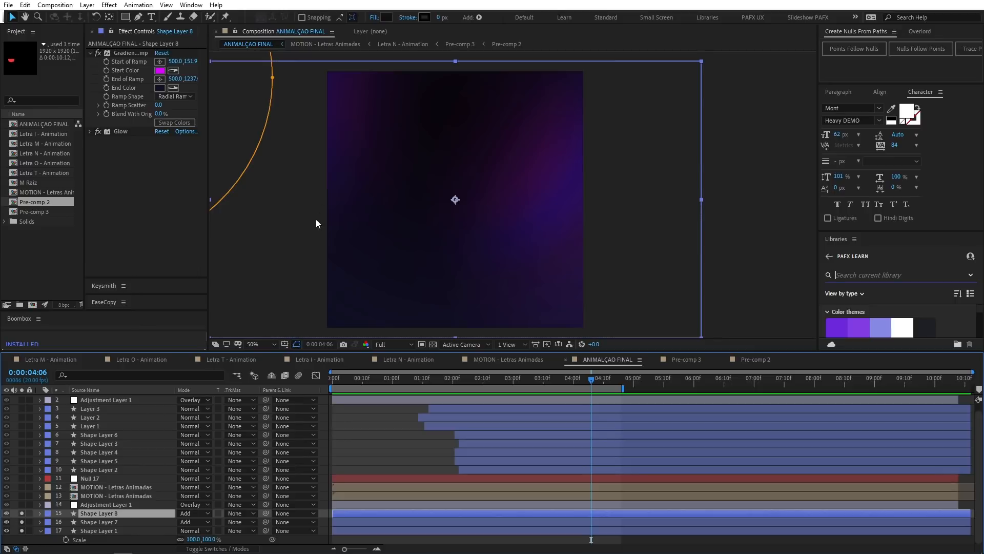
pyautogui.moveTo(333, 146); pyautogui.dragTo(462, 246)
pyautogui.scroll(-2, 502, 274)
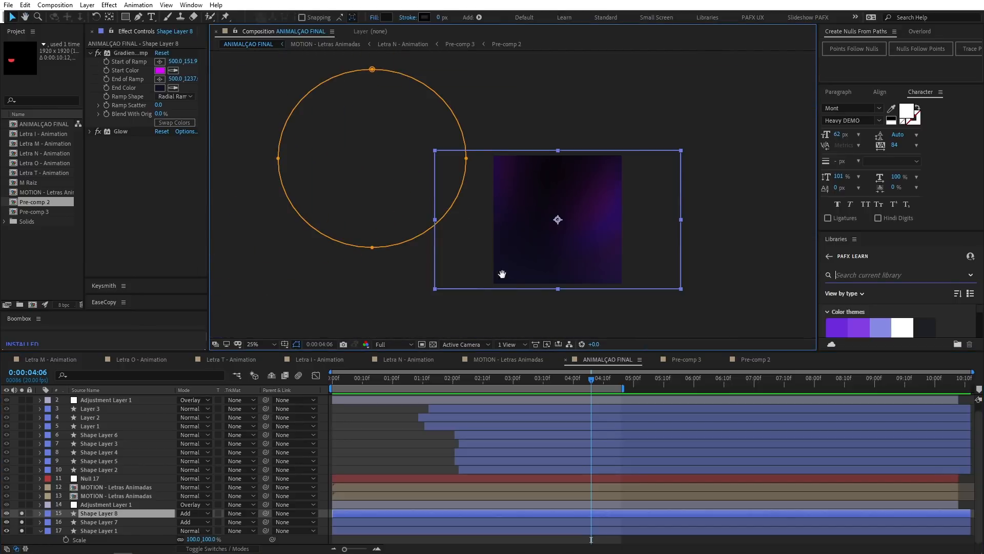
pyautogui.moveTo(501, 274); pyautogui.dragTo(443, 282)
pyautogui.scroll(2, 443, 282)
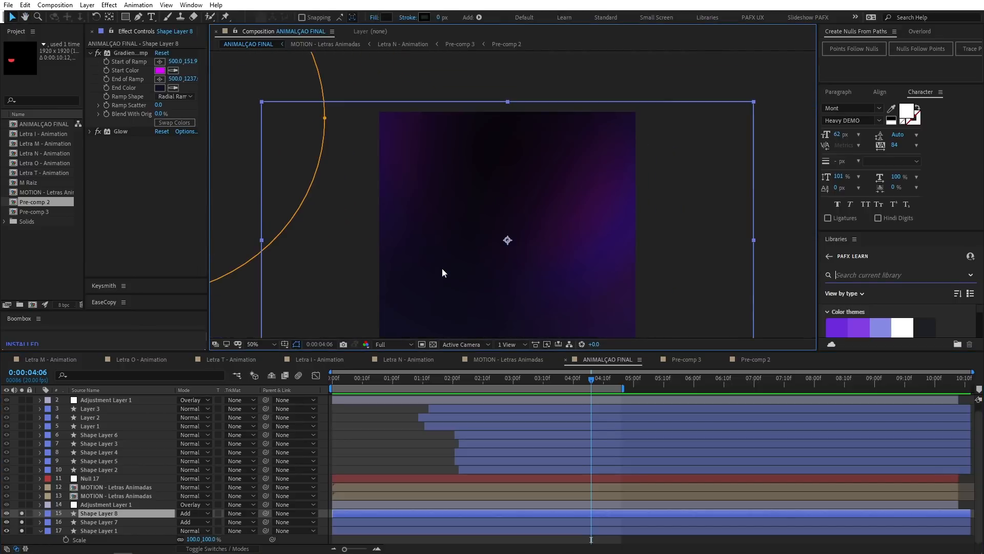
# Turn off solo for Shape Layers 8, 7 and 1, and bring the complete MOTION composition into view.
pyautogui.click(22, 512)
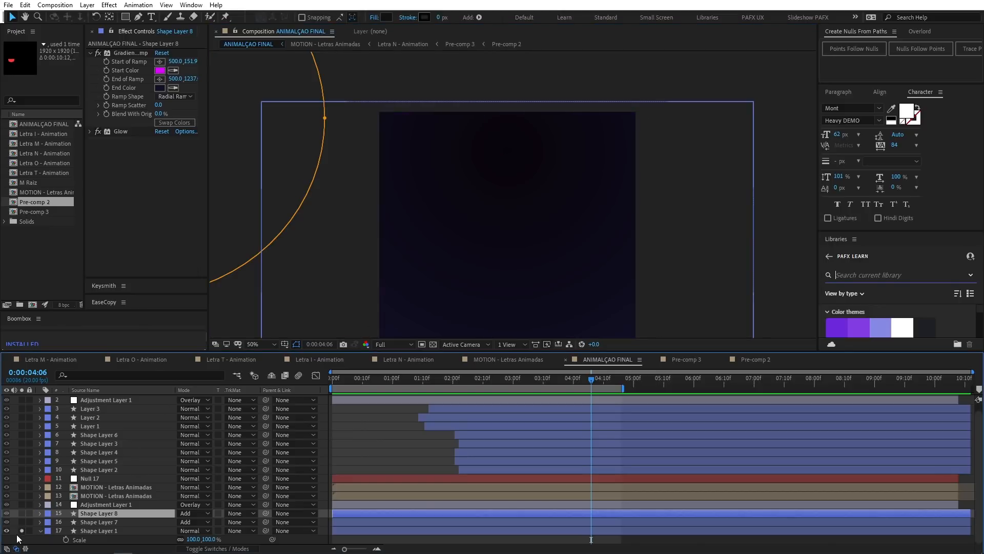
pyautogui.click(22, 530)
pyautogui.moveTo(472, 249); pyautogui.dragTo(461, 208)
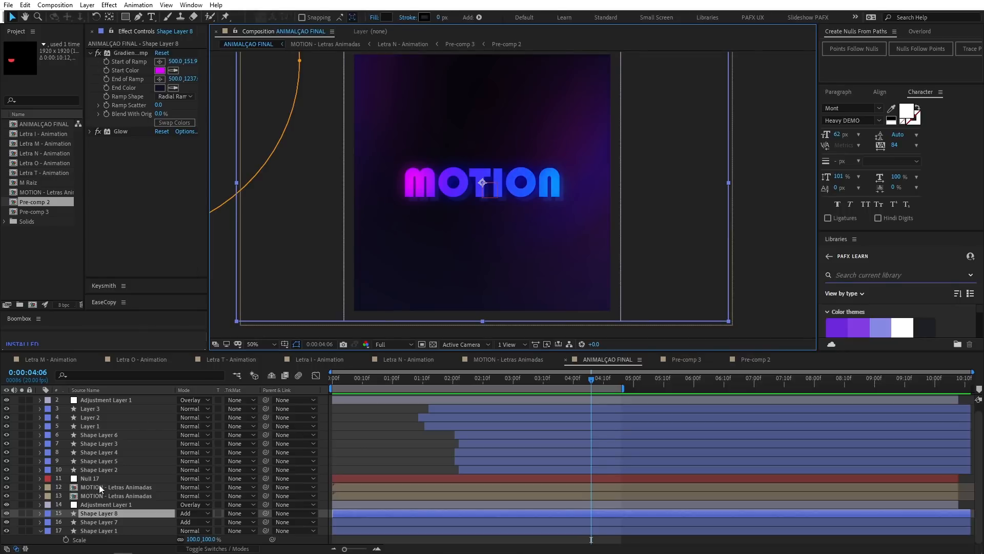
# Hide the three Adjustment Layer 1 layers, numbers 1, 2 and 14, and clear the layer selection.
pyautogui.scroll(1, 98, 434)
pyautogui.click(103, 400)
pyautogui.keyDown('ctrl'); pyautogui.click(106, 407); pyautogui.keyUp('ctrl')
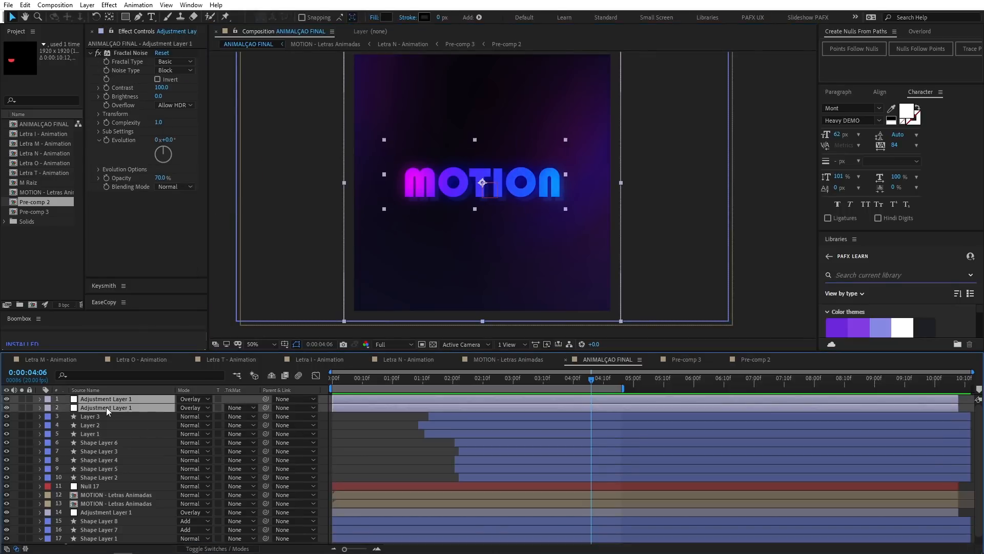
pyautogui.keyDown('ctrl'); pyautogui.click(114, 511); pyautogui.keyUp('ctrl')
pyautogui.click(8, 400)
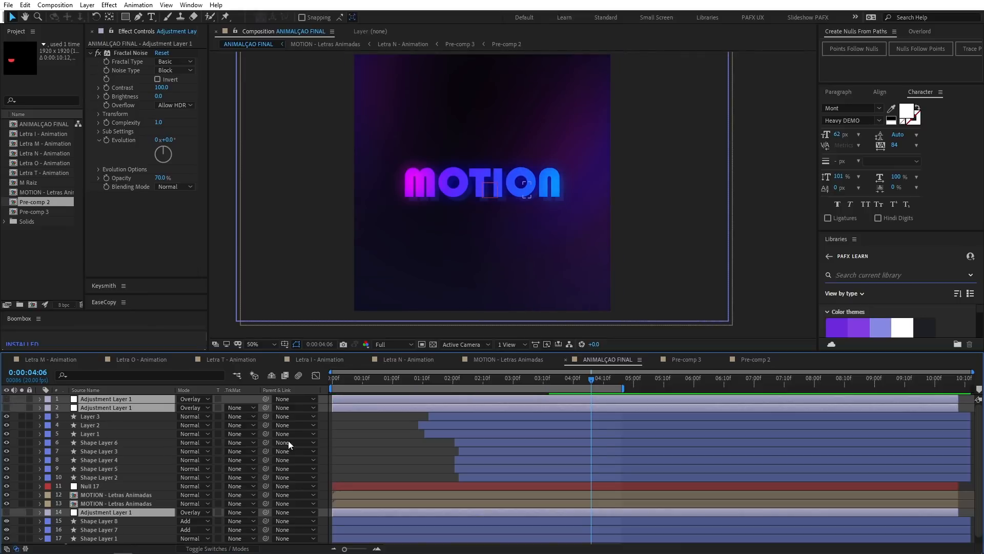
pyautogui.click(112, 493)
pyautogui.click(116, 503)
pyautogui.click(118, 512)
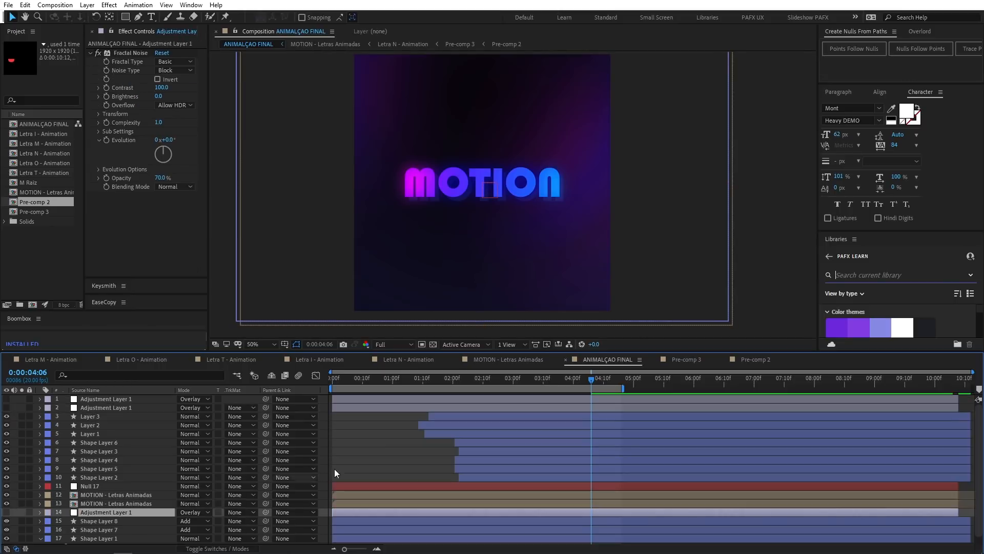
pyautogui.click(335, 468)
# Examine the background gradient's color transitions below and beside the lettering at 100% to 400% magnification with the adjustment layers hidden.
pyautogui.scroll(4, 525, 320)
pyautogui.press('h')
pyautogui.moveTo(499, 228); pyautogui.dragTo(484, 102)
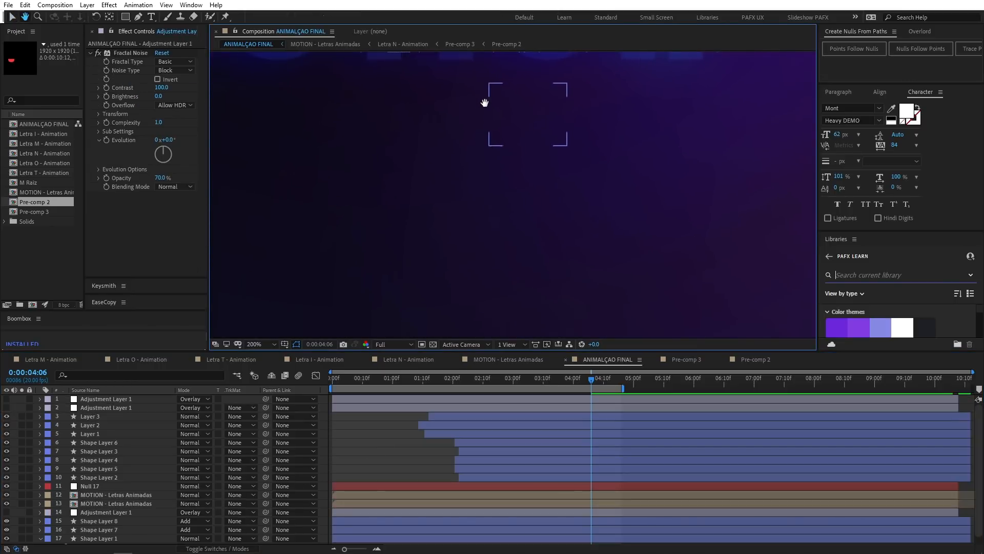
pyautogui.scroll(2, 513, 195)
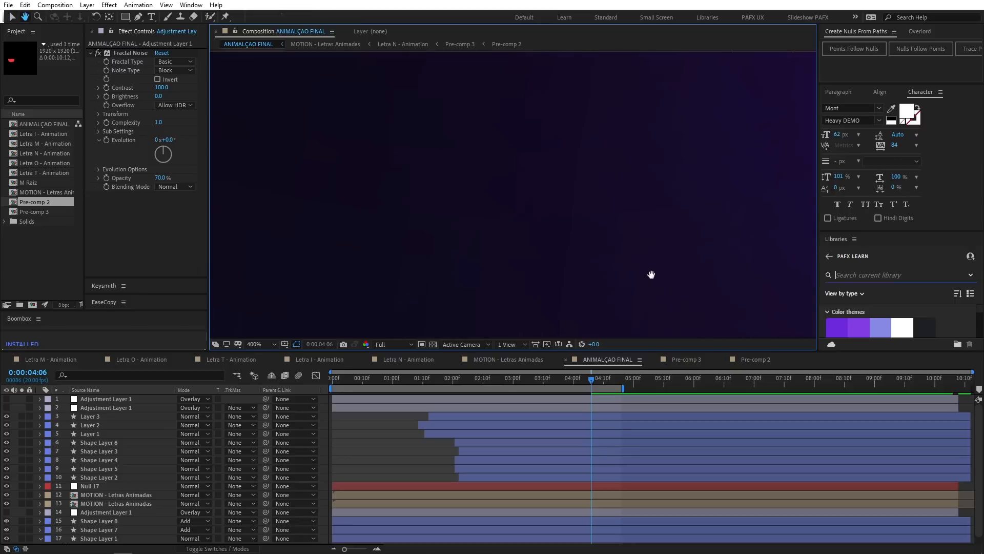
pyautogui.scroll(-4, 651, 274)
pyautogui.moveTo(567, 284); pyautogui.dragTo(490, 247)
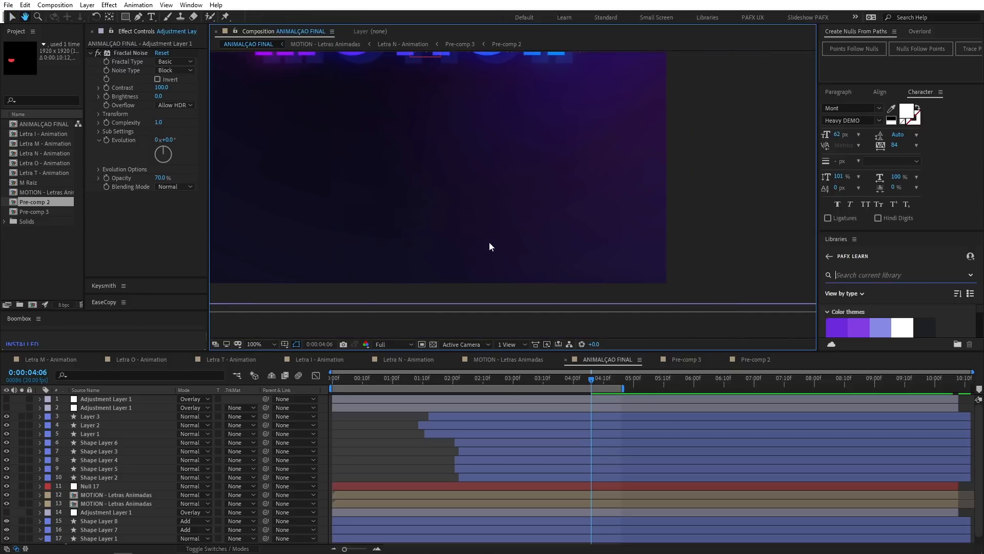
pyautogui.scroll(2, 586, 268)
pyautogui.moveTo(587, 269); pyautogui.dragTo(494, 268)
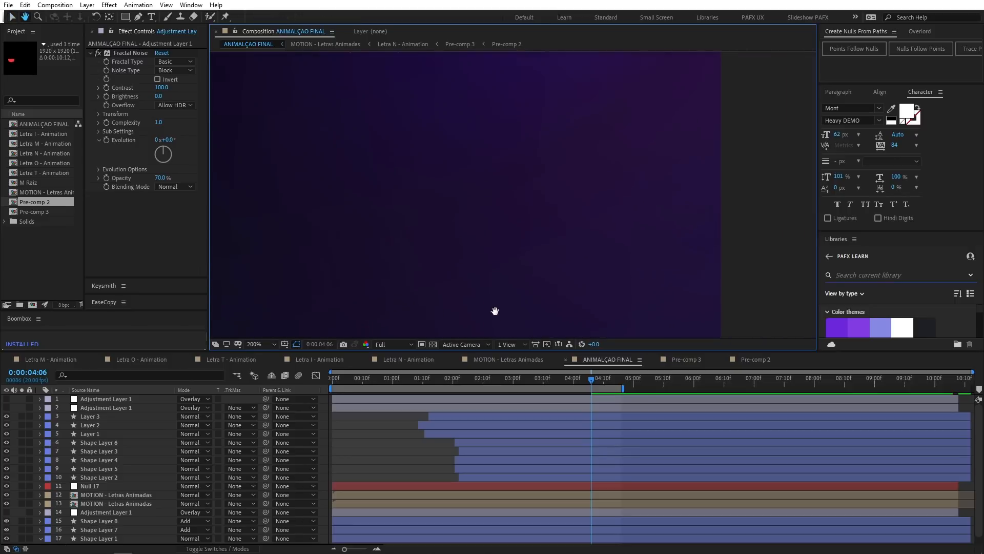
pyautogui.moveTo(494, 310); pyautogui.dragTo(475, 229)
pyautogui.press('v')
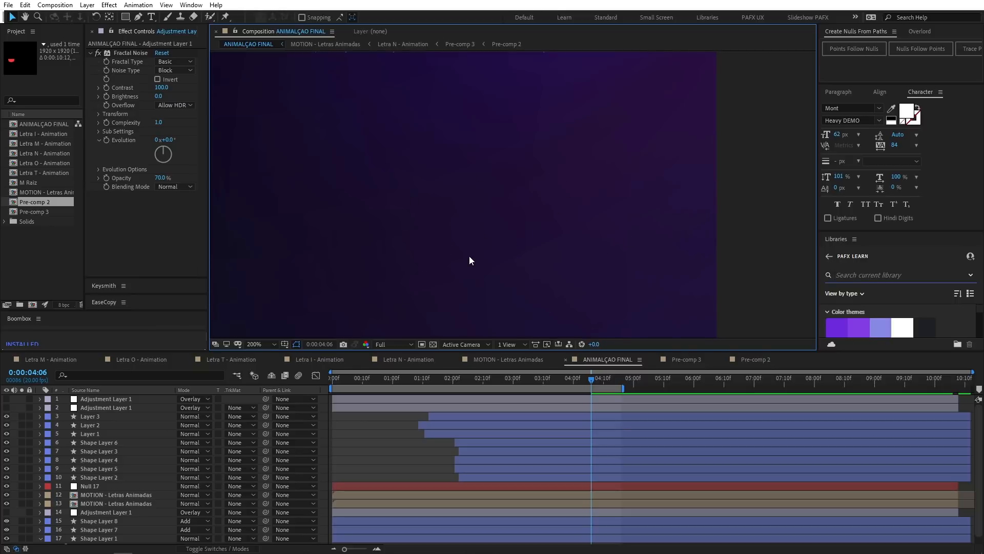
pyautogui.scroll(-1, 461, 257)
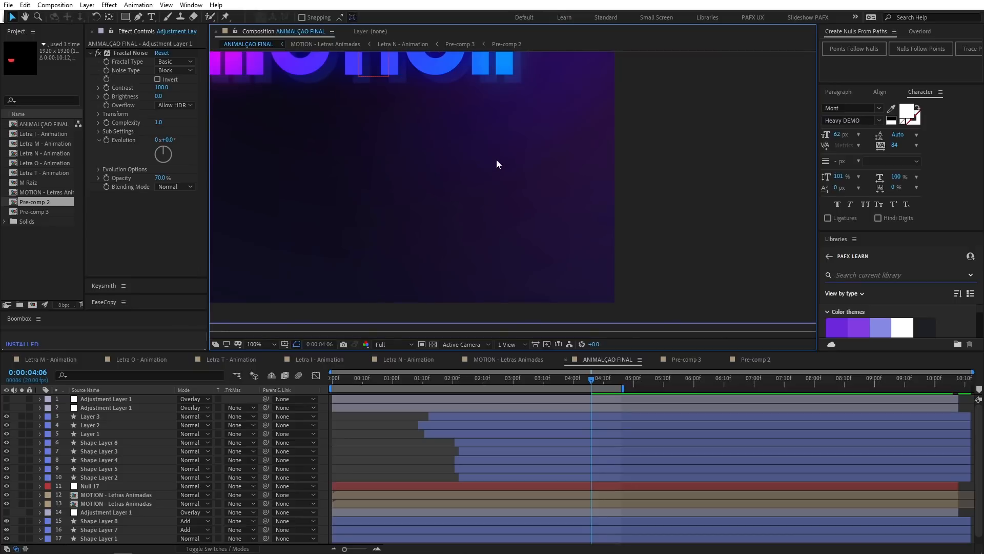
pyautogui.scroll(1, 496, 164)
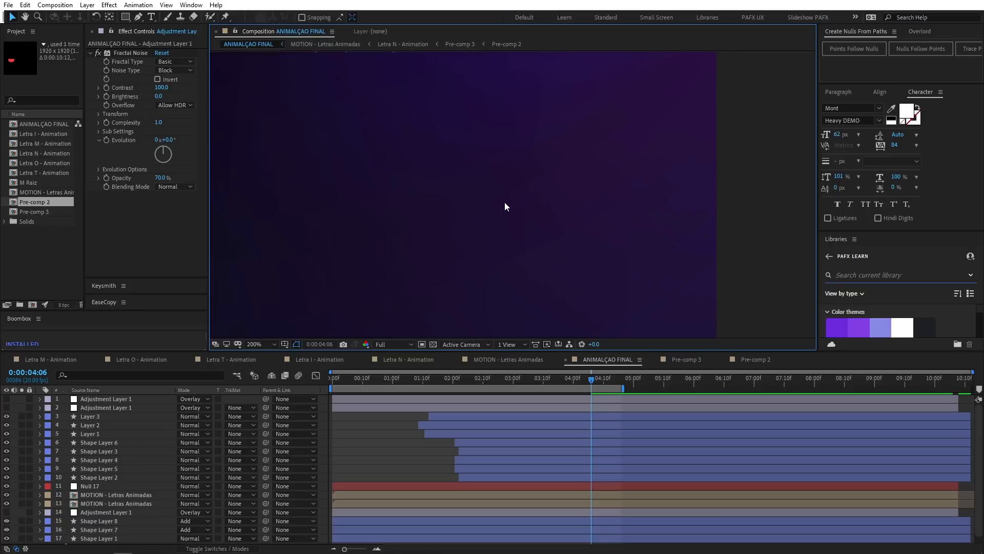
pyautogui.scroll(-1, 497, 209)
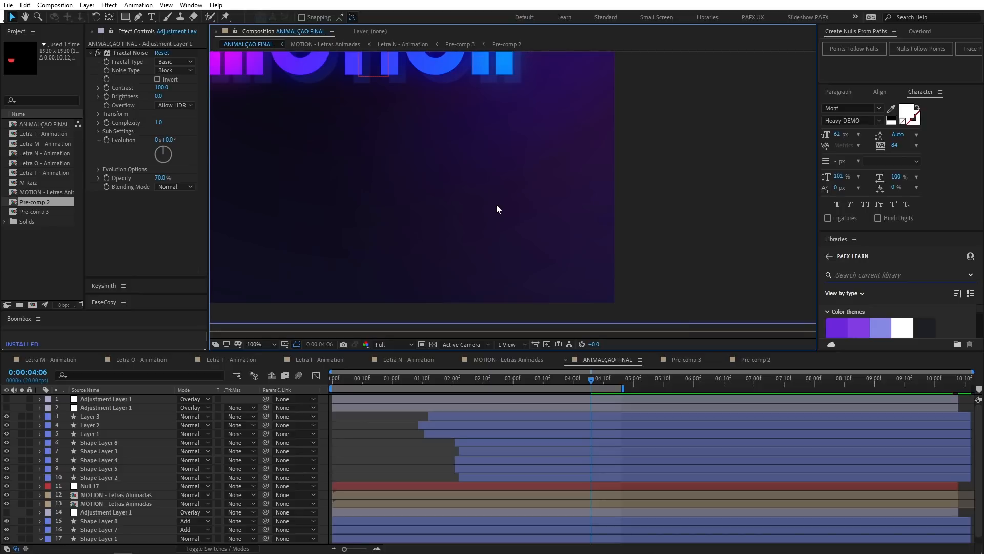
pyautogui.scroll(1, 496, 209)
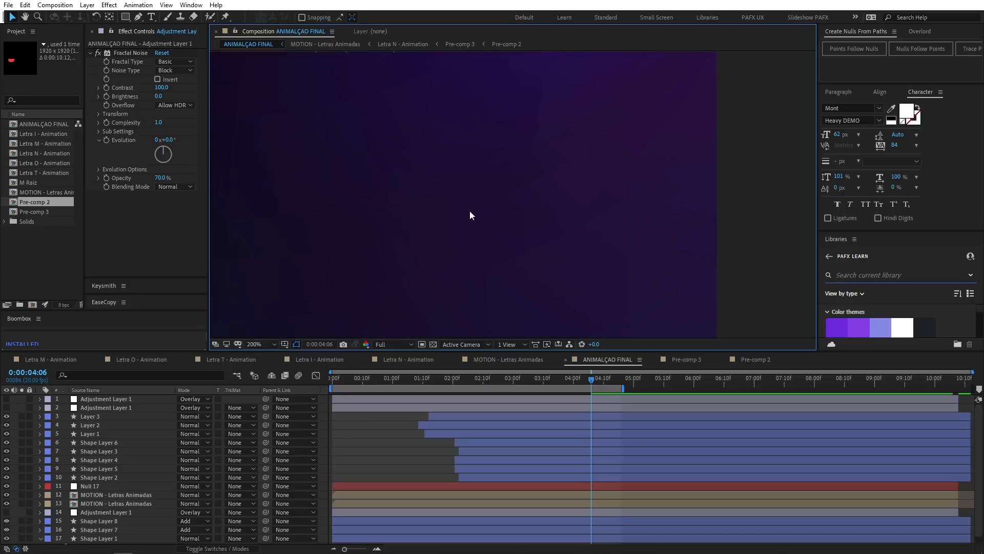
# Show adjustment layers 1, 2 and 14 again and review their noise texture over the background and the full composition.
pyautogui.click(102, 399)
pyautogui.keyDown('ctrl'); pyautogui.click(103, 408); pyautogui.keyUp('ctrl')
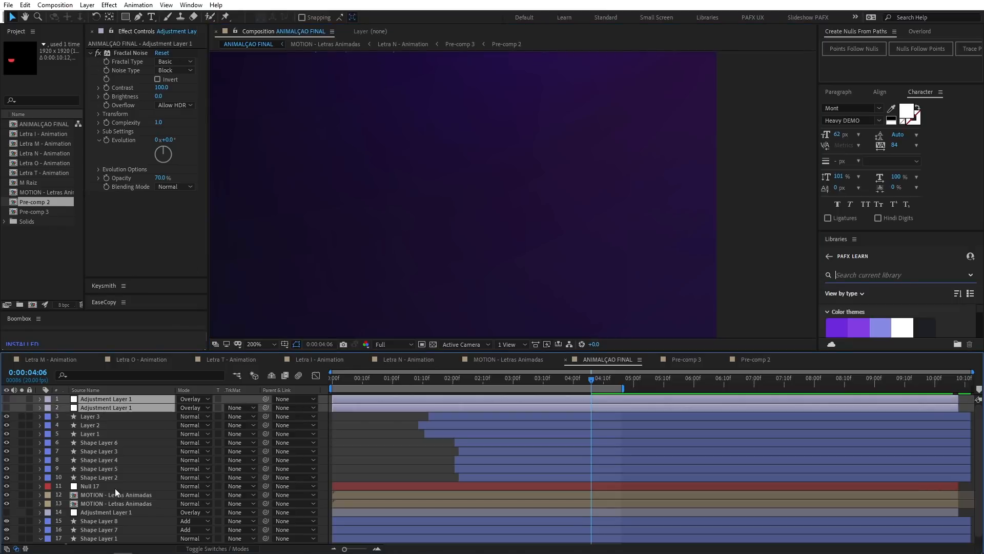
pyautogui.keyDown('ctrl'); pyautogui.click(109, 513); pyautogui.keyUp('ctrl')
pyautogui.click(7, 511)
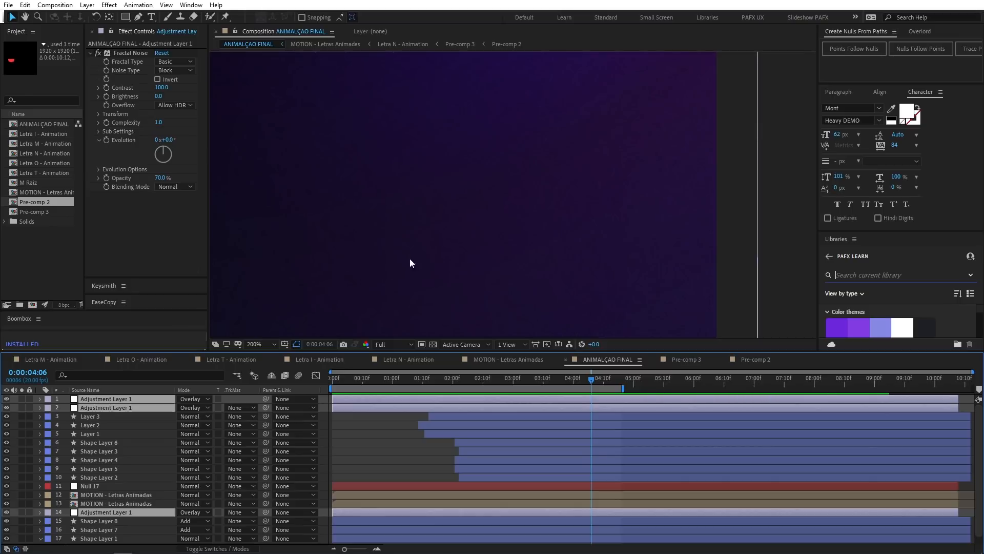
pyautogui.scroll(-1, 449, 266)
pyautogui.moveTo(433, 236); pyautogui.dragTo(479, 259)
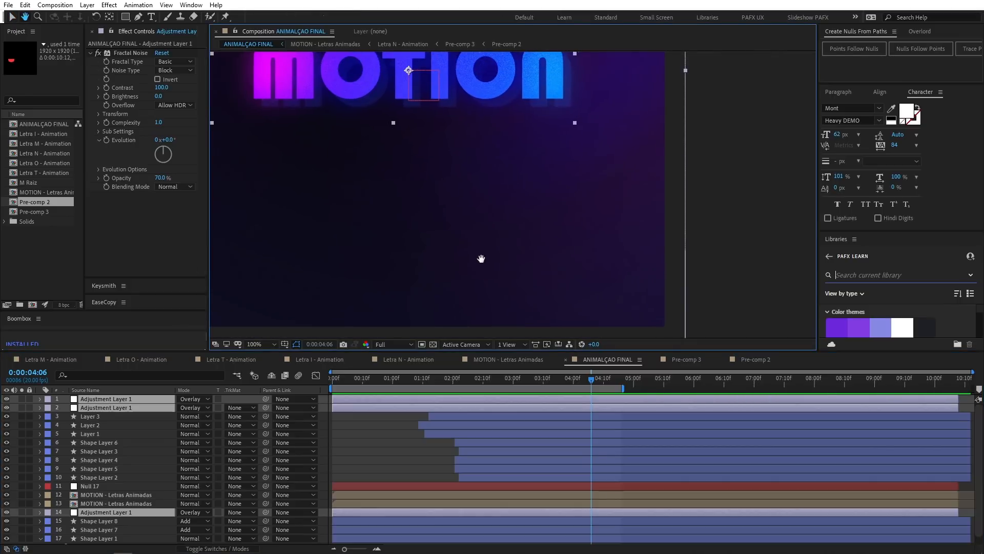
pyautogui.scroll(-1, 480, 260)
pyautogui.moveTo(451, 227); pyautogui.dragTo(440, 275)
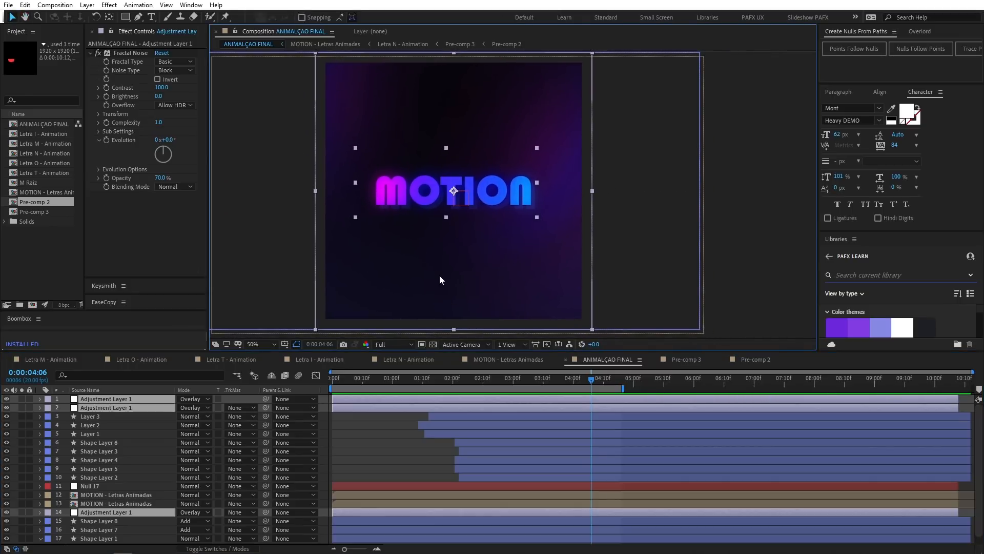
# Try soloing the top Adjustment Layer 1 and resetting its Fractal Noise effect, and undo both changes.
pyautogui.click(138, 501)
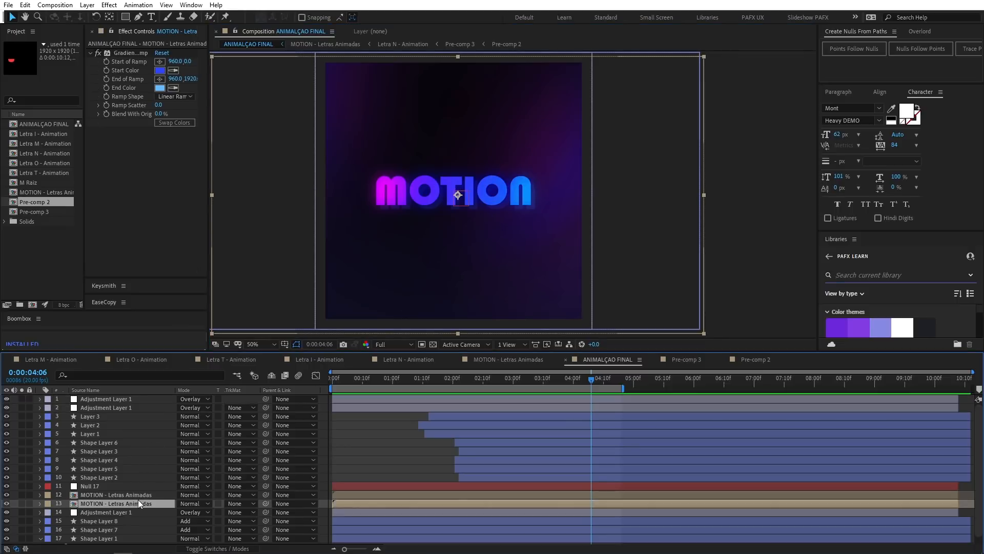
pyautogui.click(112, 399)
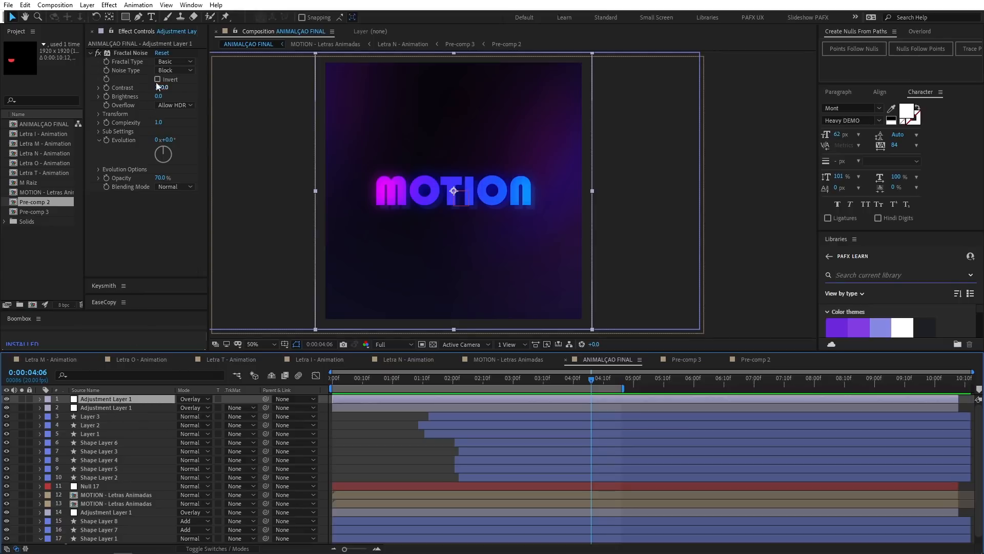
pyautogui.click(22, 398)
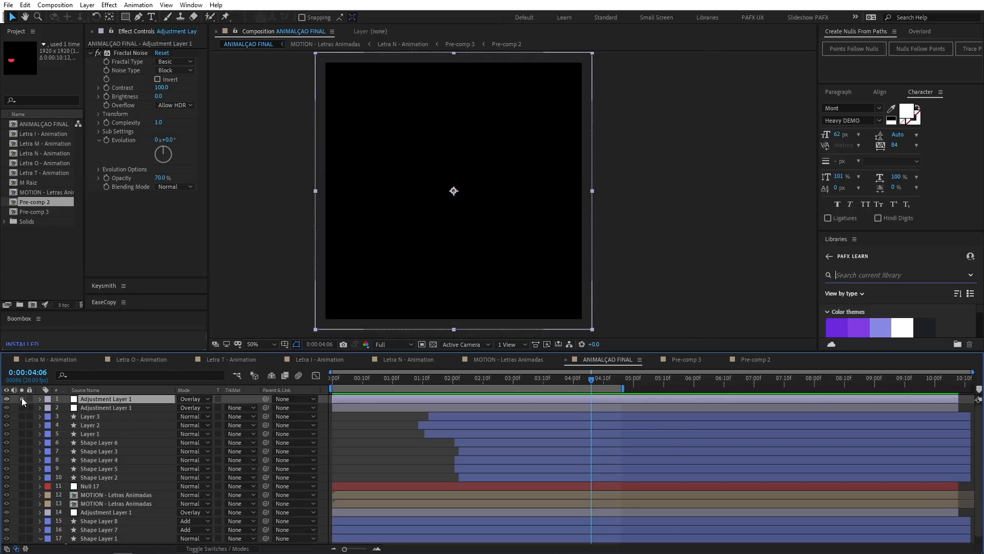
pyautogui.click(162, 53)
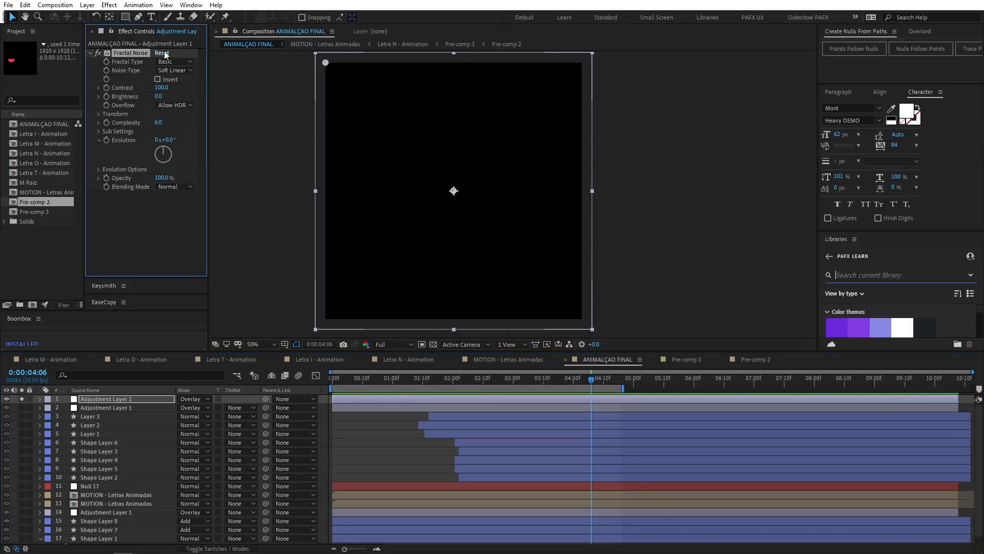
pyautogui.hotkey('ctrl', 'z')
pyautogui.hotkey('ctrl', 'z')
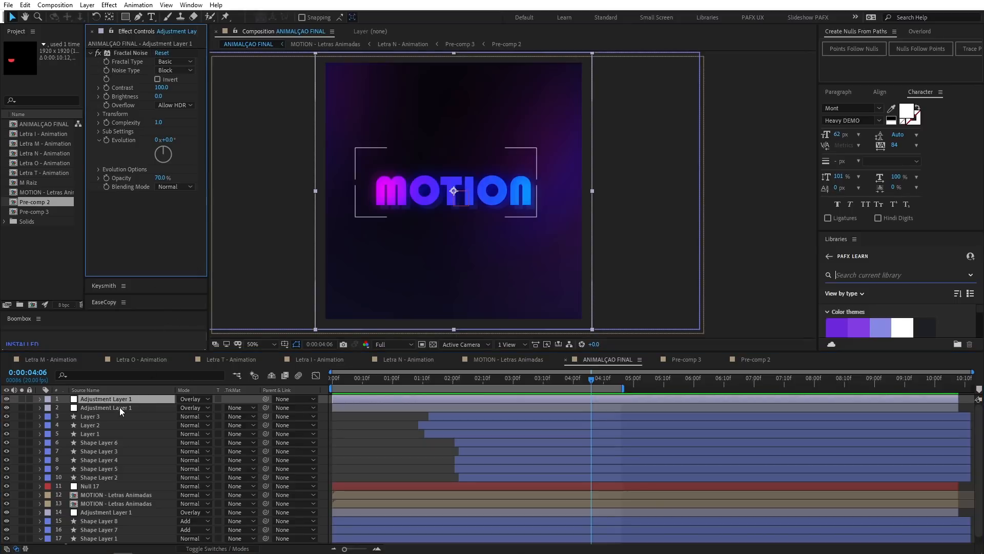
# Create a black solid above all layers in ANIMALÇAO FINAL and apply the Fractal Noise effect to it.
pyautogui.click(122, 408)
pyautogui.click(125, 399)
pyautogui.click(376, 447)
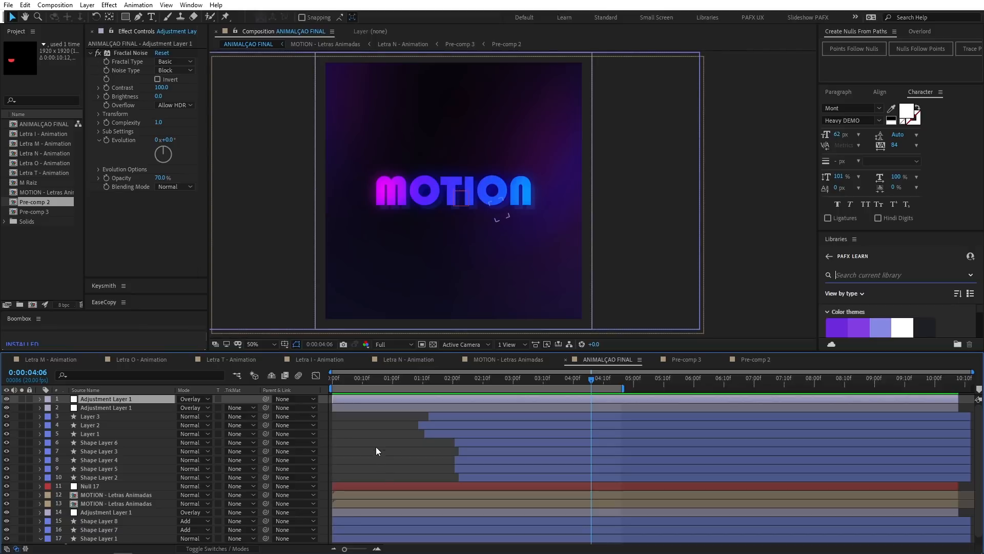
pyautogui.hotkey('ctrl', 'y')
pyautogui.click(493, 299)
pyautogui.click(531, 358)
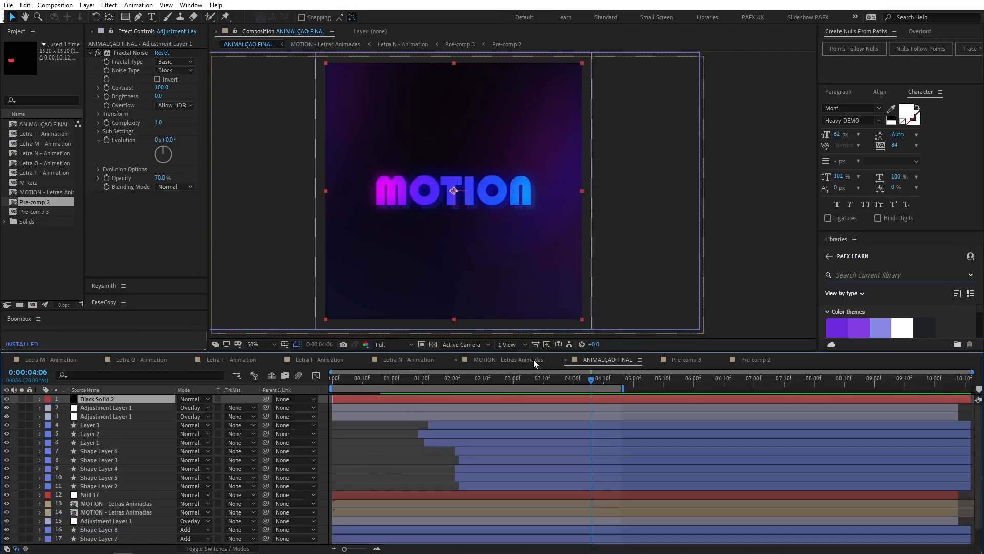
pyautogui.hotkey('ctrl', 'space')
pyautogui.write('fract')
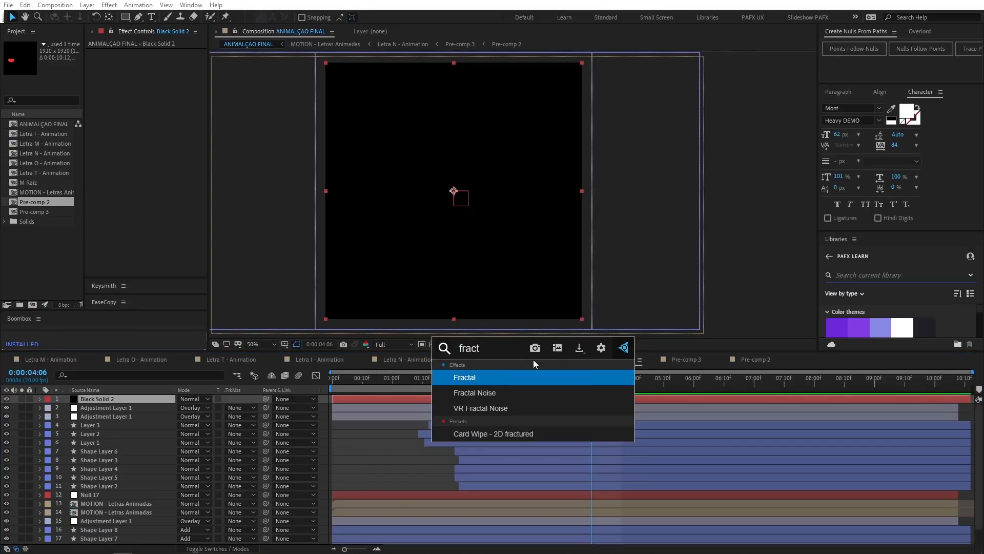
pyautogui.press('Down')
pyautogui.press('Return')
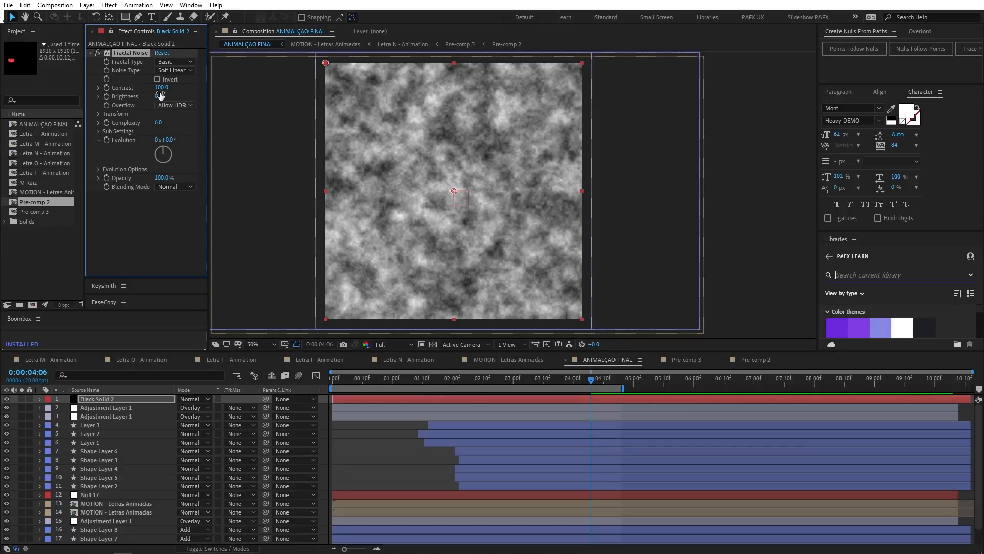
# Try the Linear noise type for the black solid's Fractal Noise and set it to Block.
pyautogui.click(189, 70)
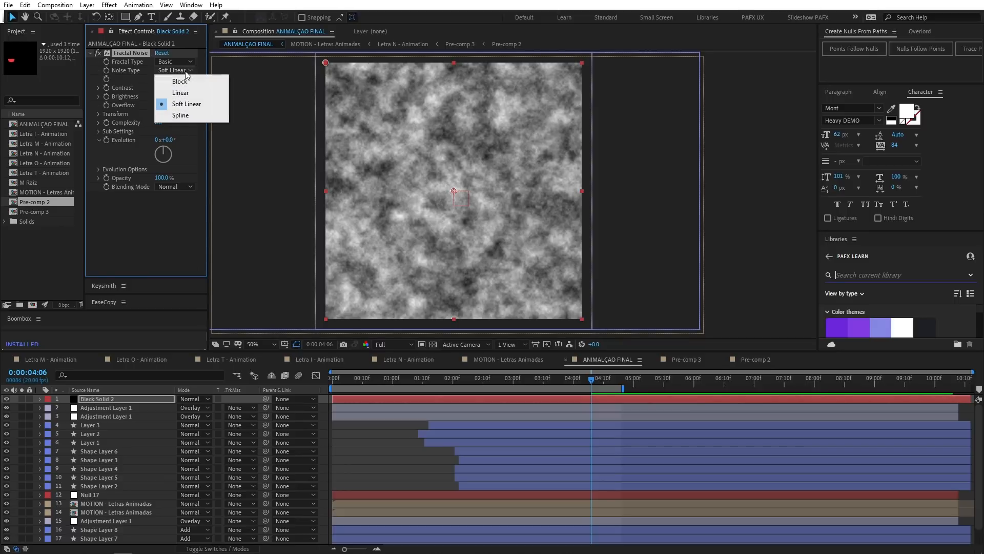
pyautogui.click(180, 92)
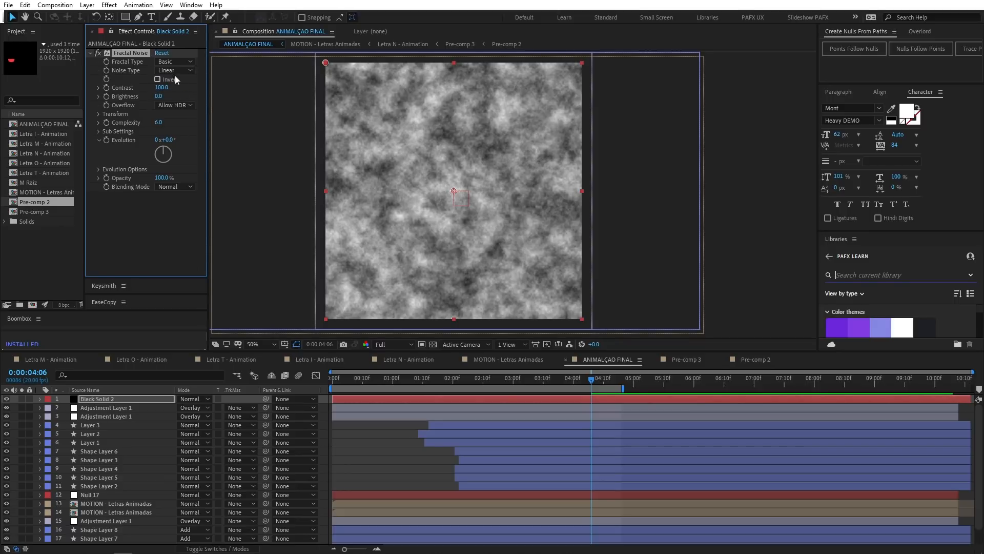
pyautogui.click(174, 72)
pyautogui.click(177, 77)
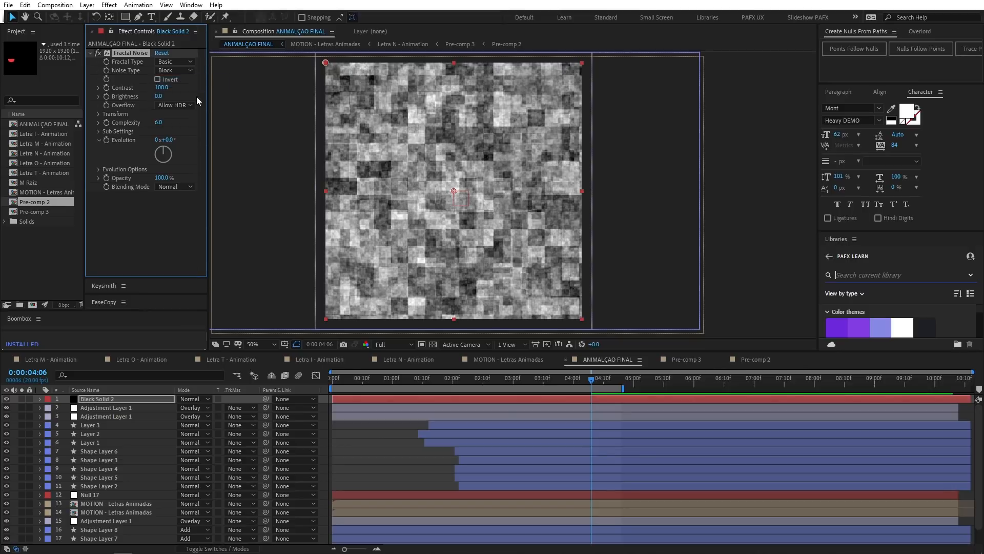
# Set the Fractal Noise transform scale to 1.0 on the black solid and inspect the grain at 100% magnification.
pyautogui.click(98, 114)
pyautogui.click(159, 140)
pyautogui.write('10.0')
pyautogui.click(107, 140)
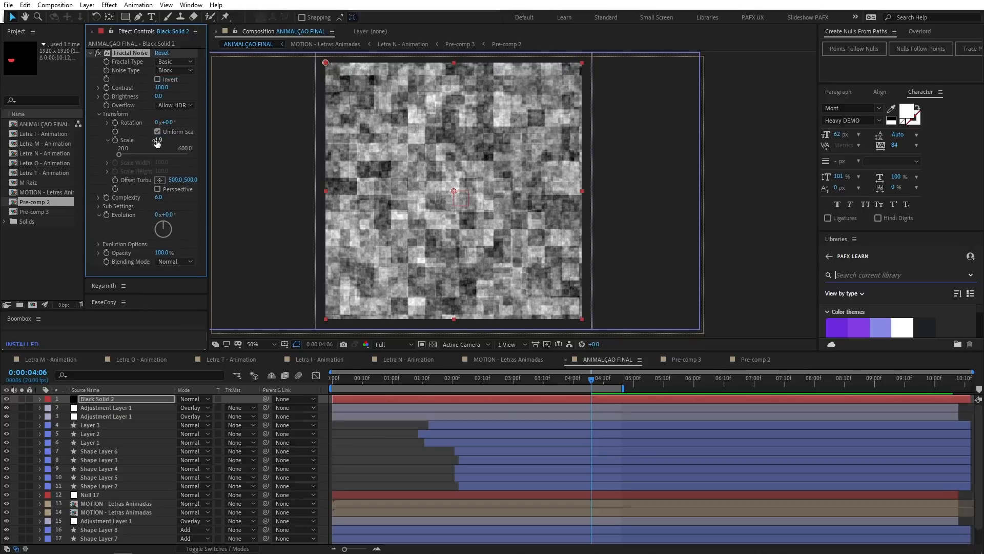
pyautogui.scroll(2, 464, 234)
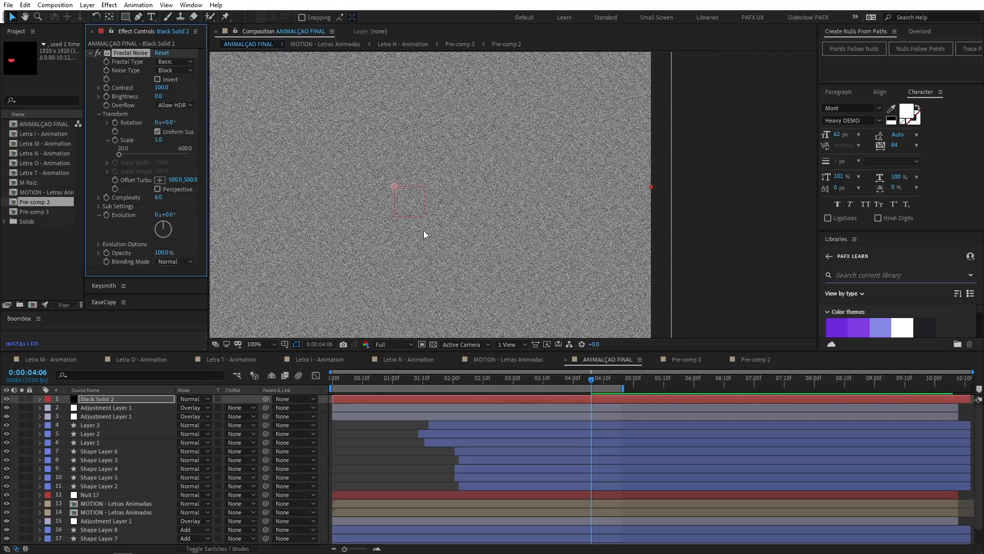
pyautogui.scroll(-2, 423, 234)
# Try the Multiply blending mode for the solid's Fractal Noise and delete the black solid.
pyautogui.click(165, 262)
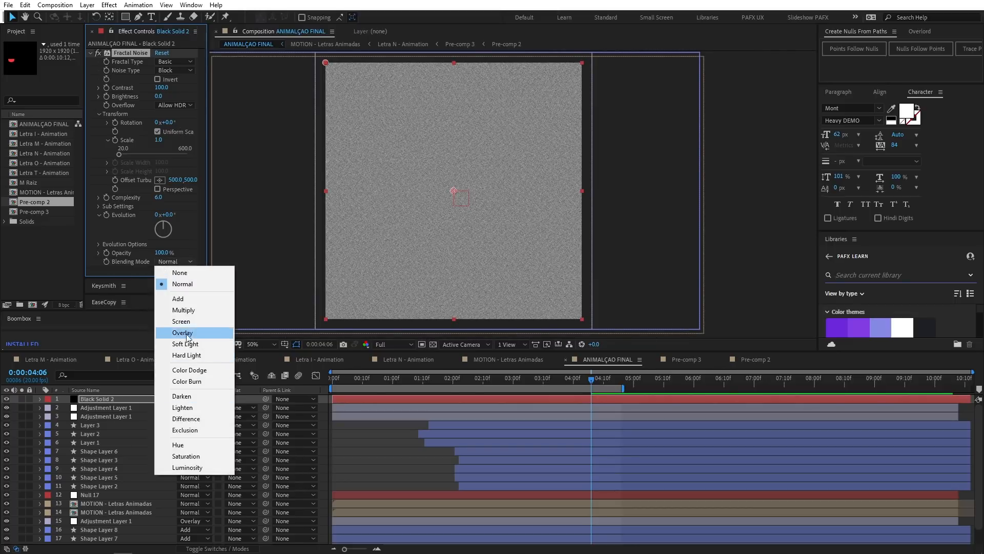
pyautogui.click(183, 310)
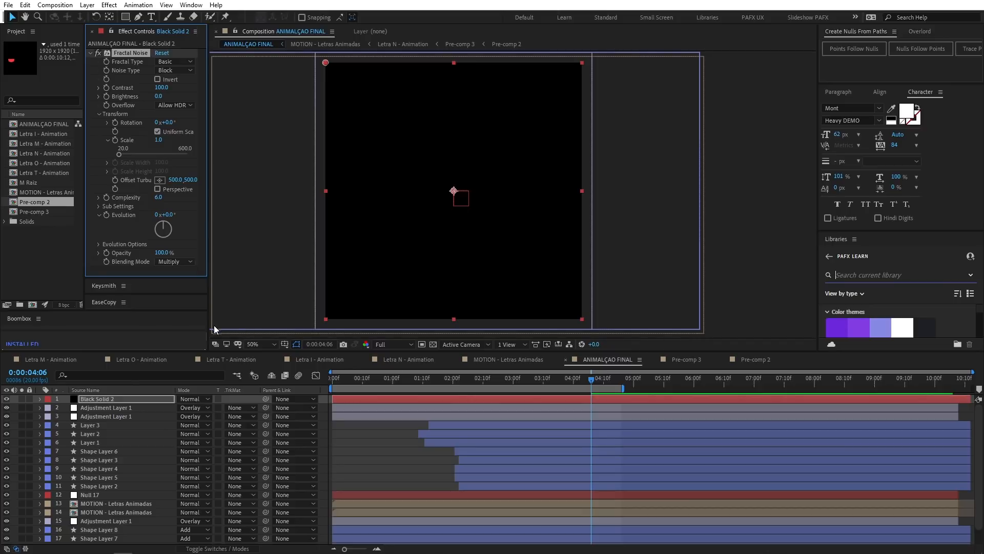
pyautogui.click(94, 402)
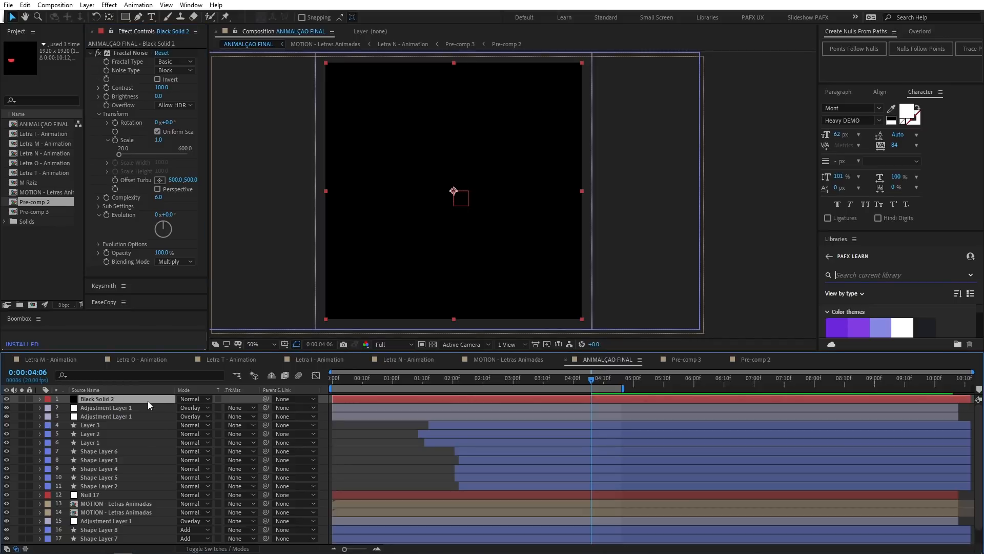
pyautogui.press('Delete')
# Review the masks and Fractal Noise settings of adjustment layers 1, 2 and 14.
pyautogui.click(114, 396)
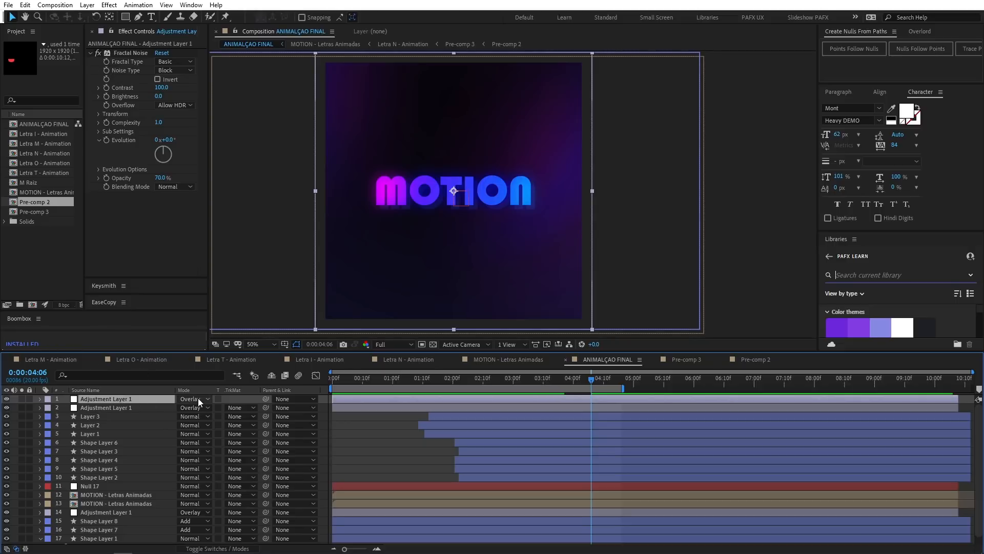
pyautogui.click(142, 406)
pyautogui.click(146, 399)
pyautogui.click(141, 407)
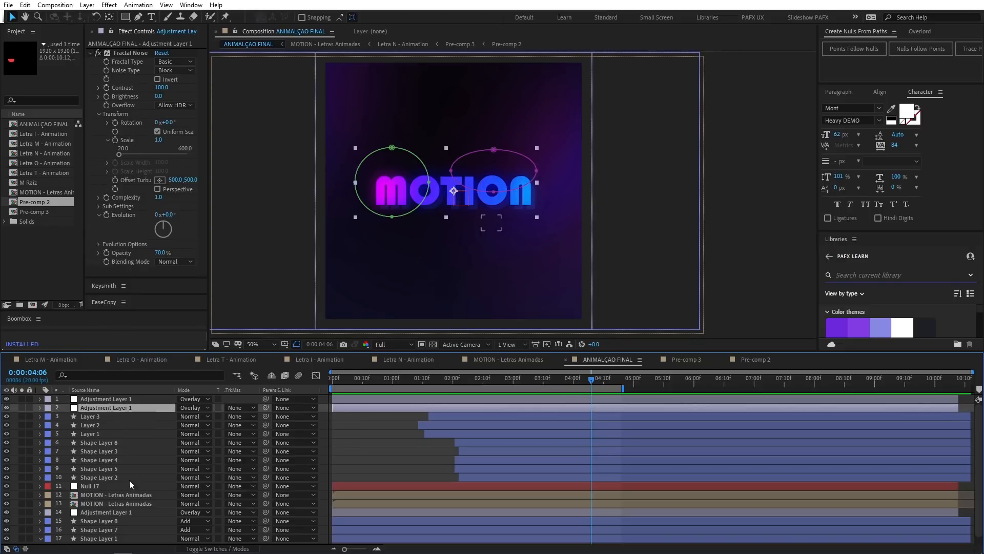
pyautogui.click(126, 513)
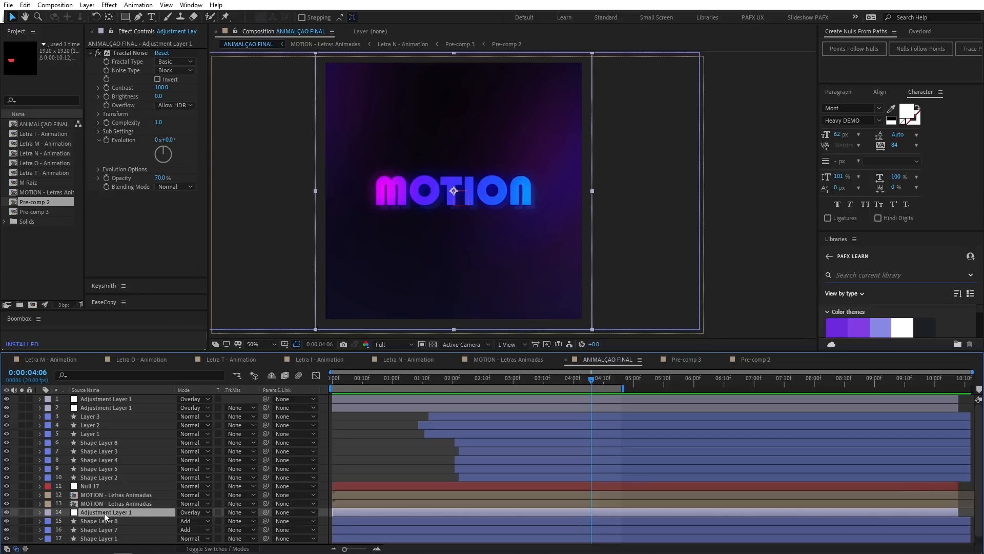
pyautogui.moveTo(397, 267); pyautogui.dragTo(394, 266)
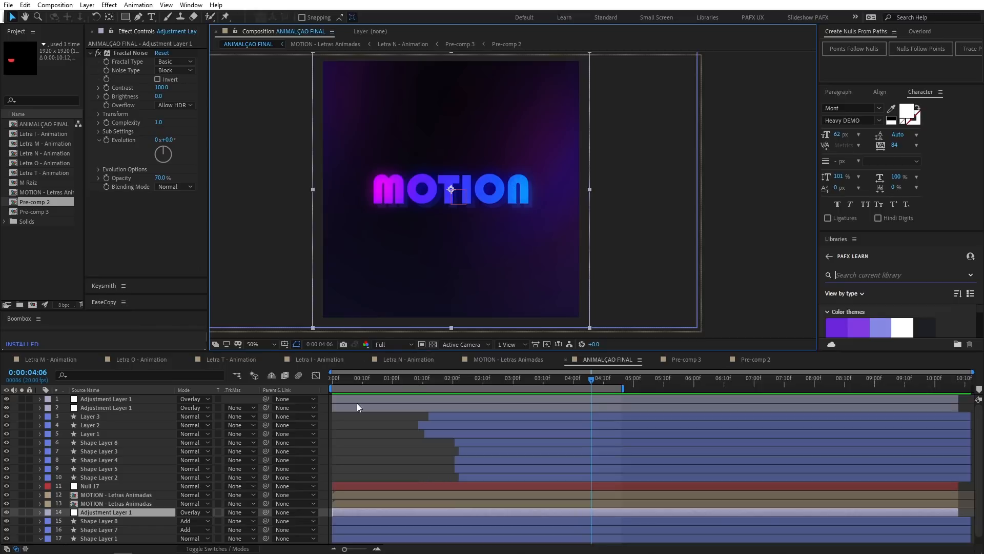
# Review the layers between the adjustment layers, from the two MOTION - Letras Animadas layers up to Layer 2 and the second Adjustment Layer 1.
pyautogui.click(101, 503)
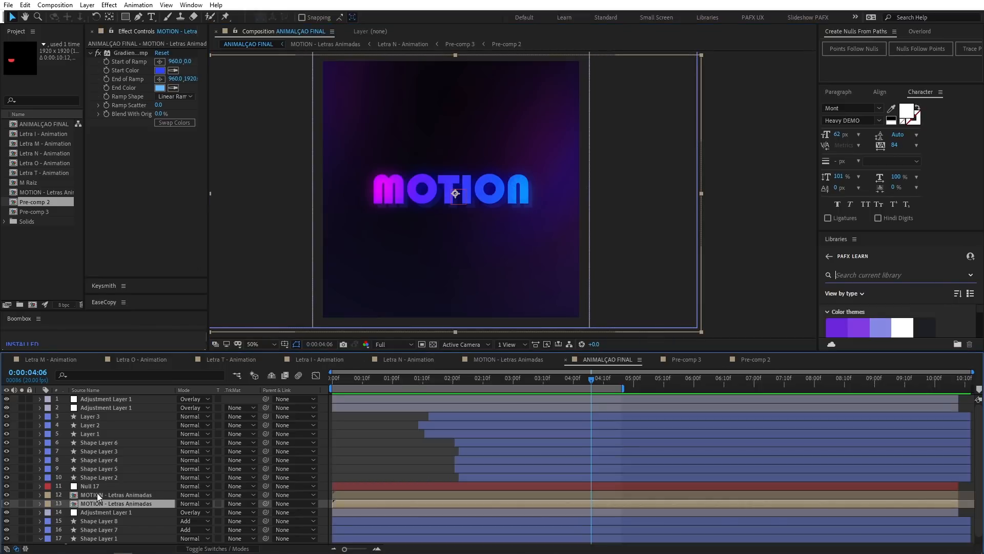
pyautogui.click(97, 494)
pyautogui.click(98, 485)
pyautogui.click(100, 477)
pyautogui.click(106, 425)
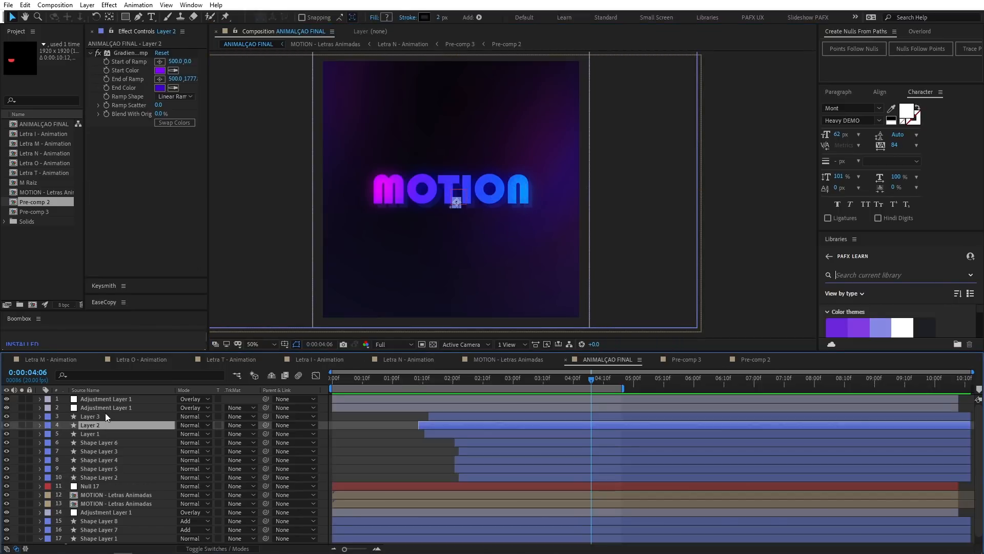
pyautogui.click(106, 409)
# Hide the top Adjustment Layer 1 and examine the second one's masked noise across the lettering at 100% and 200% magnification.
pyautogui.press('.')
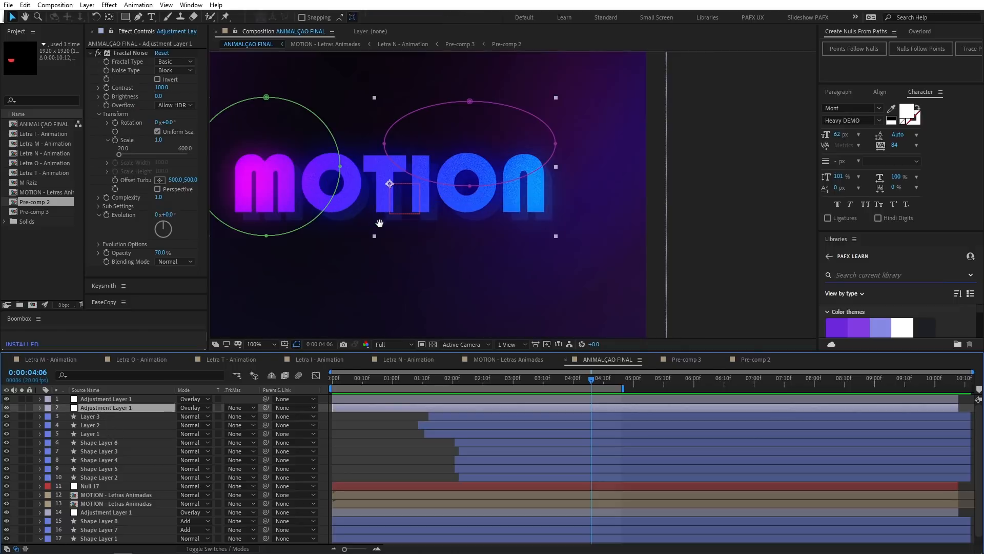
pyautogui.moveTo(380, 223); pyautogui.dragTo(515, 235)
pyautogui.click(6, 399)
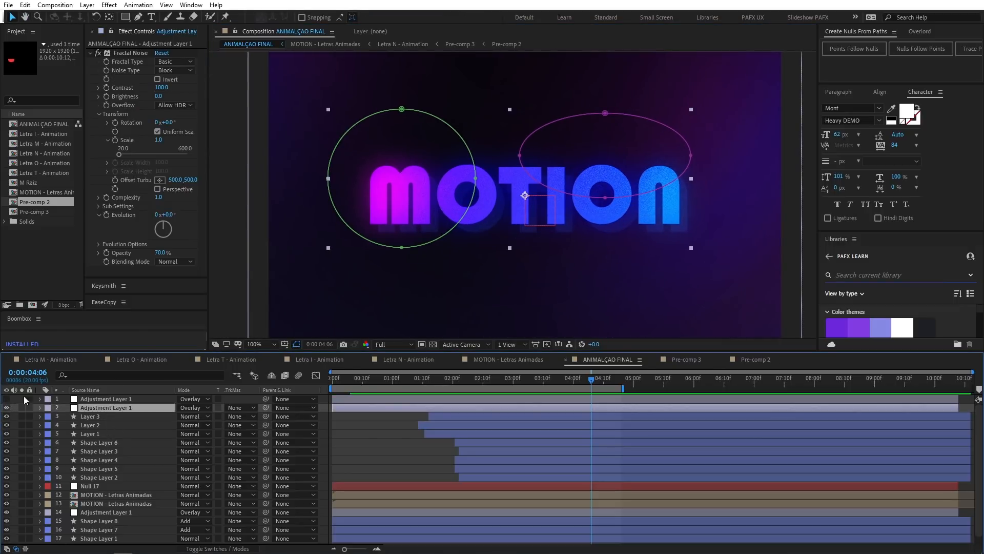
pyautogui.scroll(2, 407, 265)
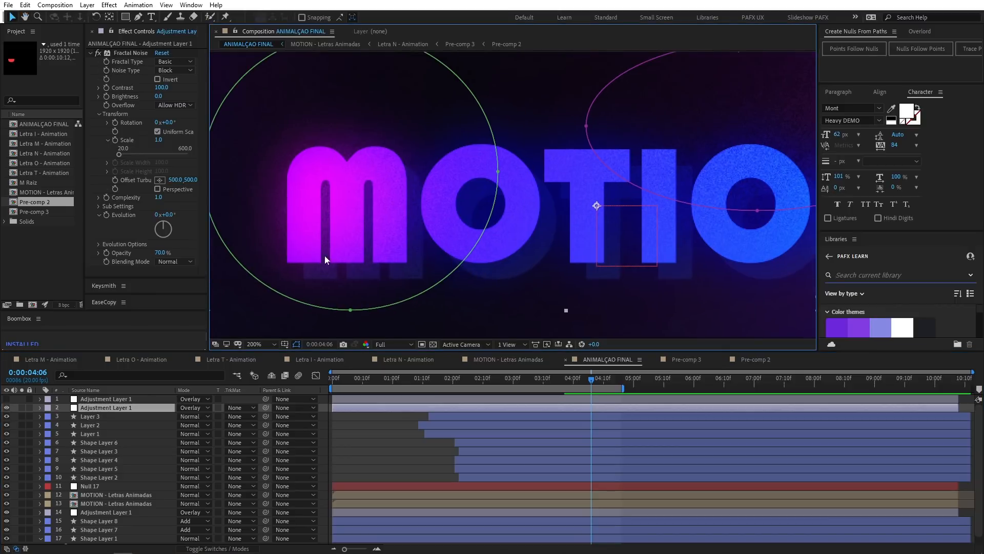
pyautogui.click(128, 409)
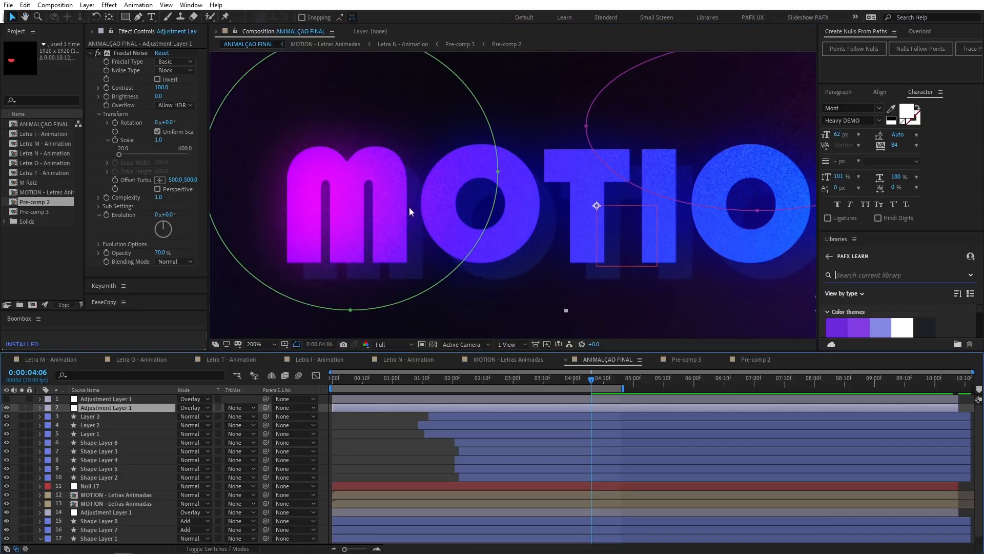
pyautogui.scroll(-2, 427, 204)
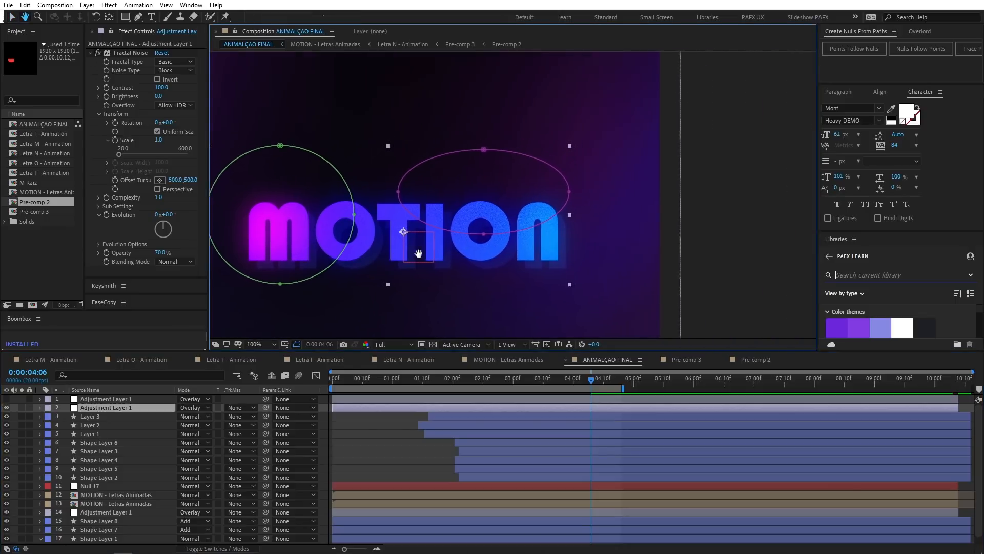
pyautogui.scroll(2, 459, 253)
pyautogui.scroll(-1, 434, 270)
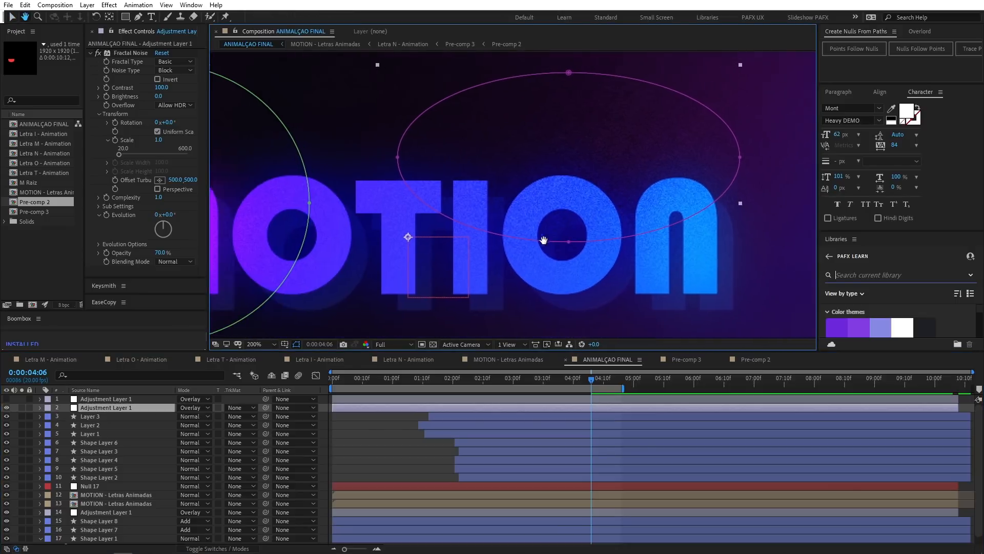
pyautogui.scroll(-2, 530, 243)
pyautogui.scroll(-1, 517, 239)
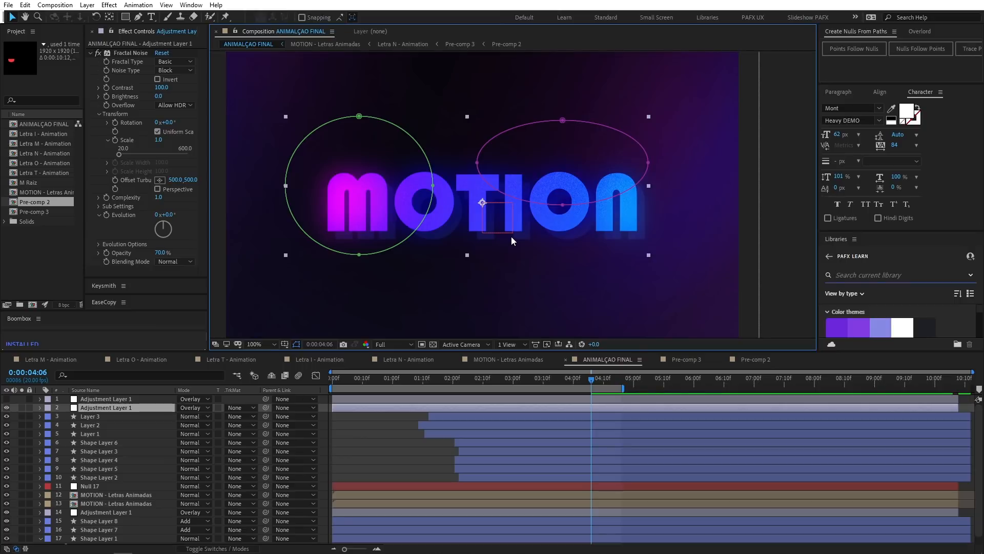
# Reveal the opacity of the top Adjustment Layer 1 and turn off the layer's visibility.
pyautogui.click(116, 399)
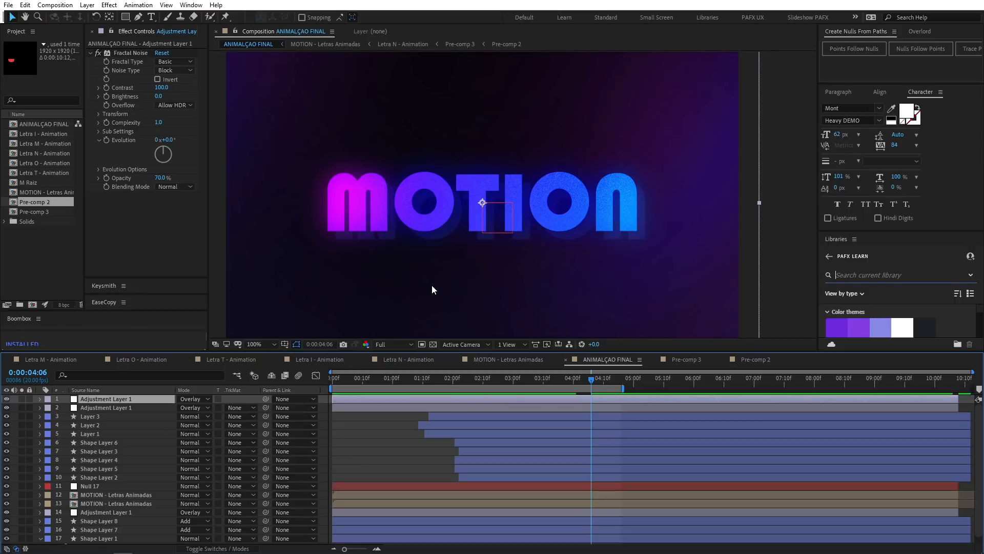
pyautogui.press('t')
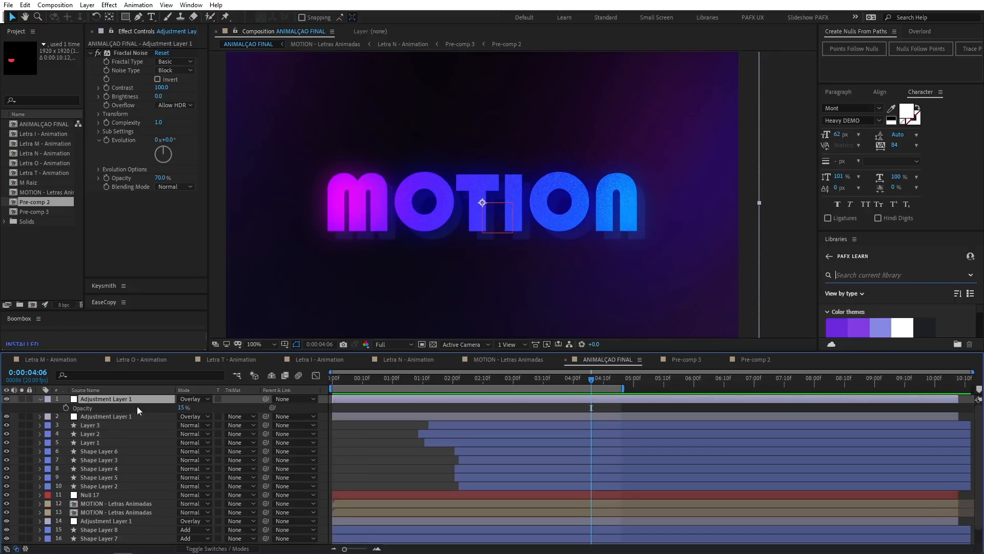
pyautogui.click(6, 399)
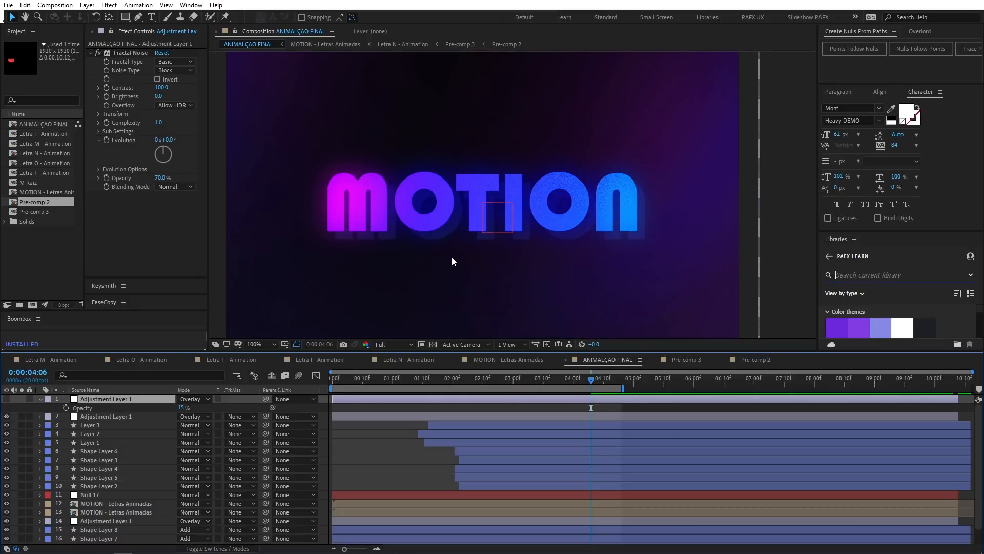
# Preview the complete MOTION animation from its first frame with the top adjustment layer hidden.
pyautogui.press(',')
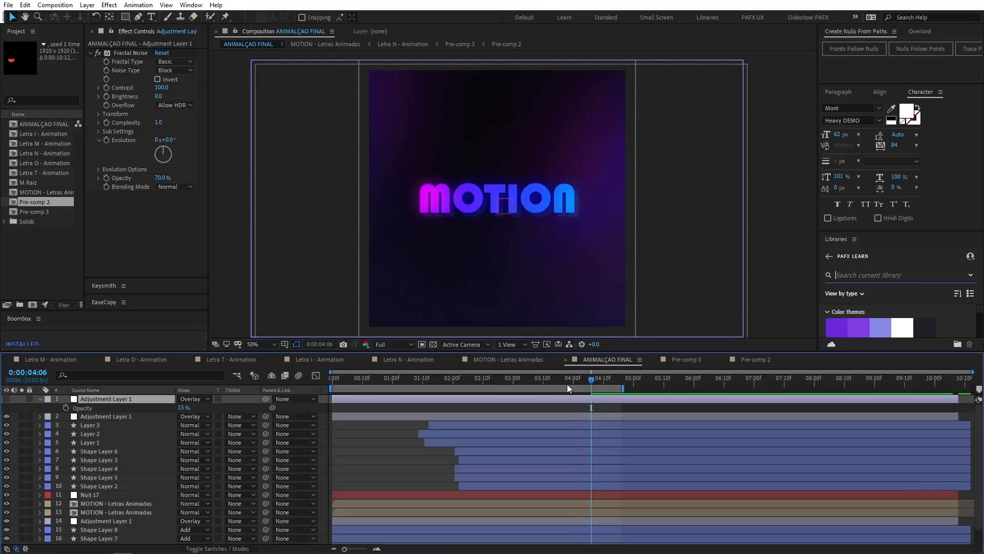
pyautogui.press('space')
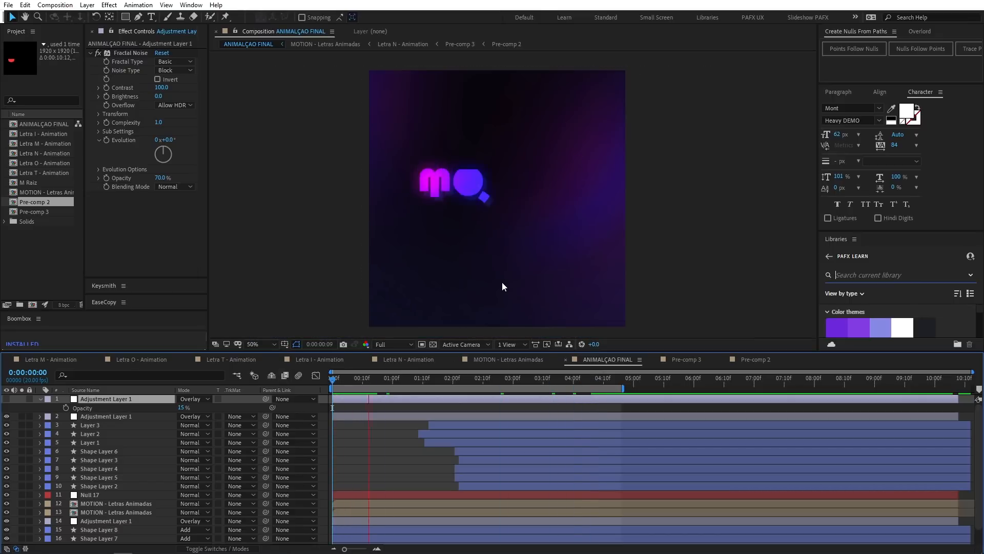
# Examine the letter transitions at 100% magnification between 0:00:01:08 and 0:00:02:14, and play the lettering from 0:00:01:08.
pyautogui.moveTo(432, 379)
pyautogui.mouseDown()
pyautogui.moveTo(415, 383)
pyautogui.moveTo(454, 386)
pyautogui.moveTo(423, 389)
pyautogui.mouseUp()
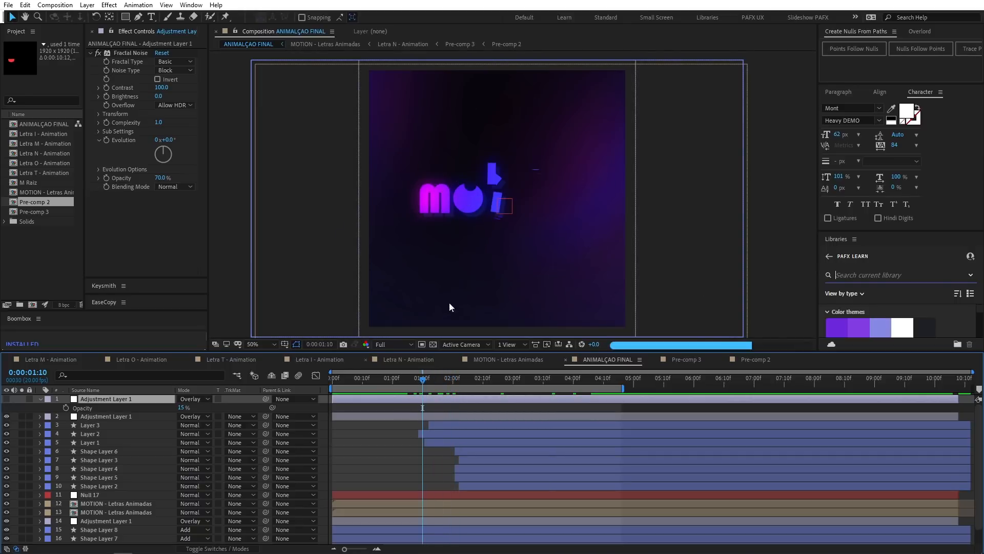
pyautogui.scroll(2, 501, 251)
pyautogui.click(429, 379)
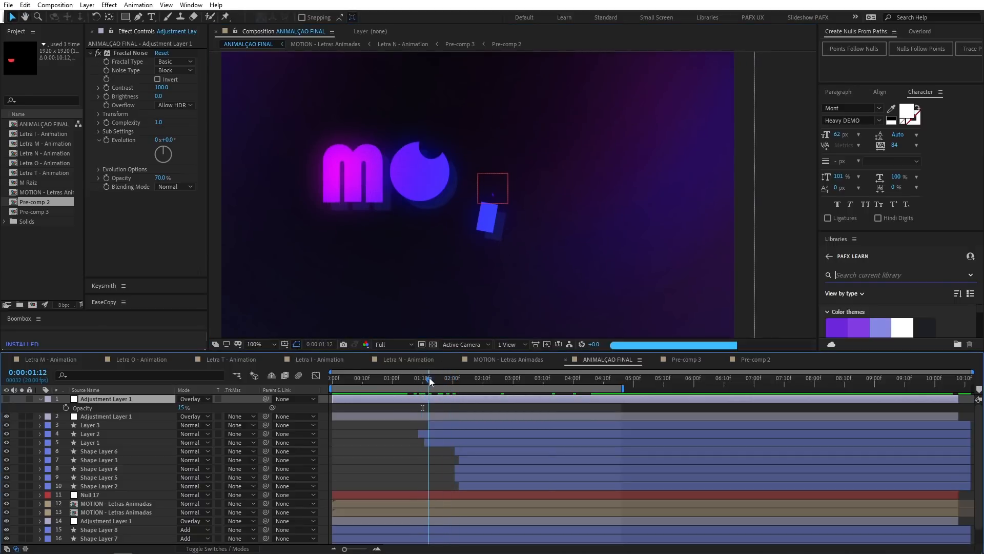
pyautogui.moveTo(429, 379); pyautogui.dragTo(480, 380)
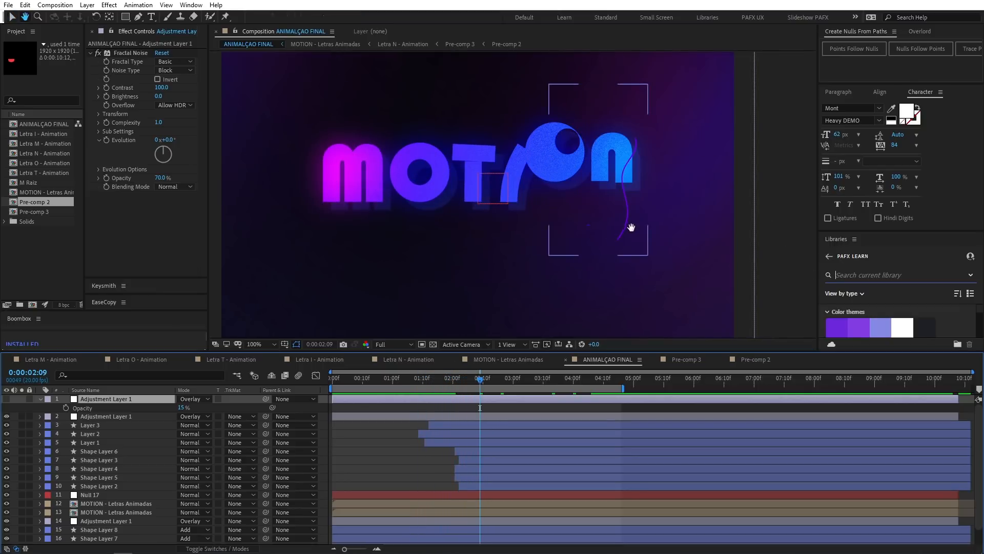
pyautogui.moveTo(631, 227); pyautogui.dragTo(521, 260)
pyautogui.click(460, 379)
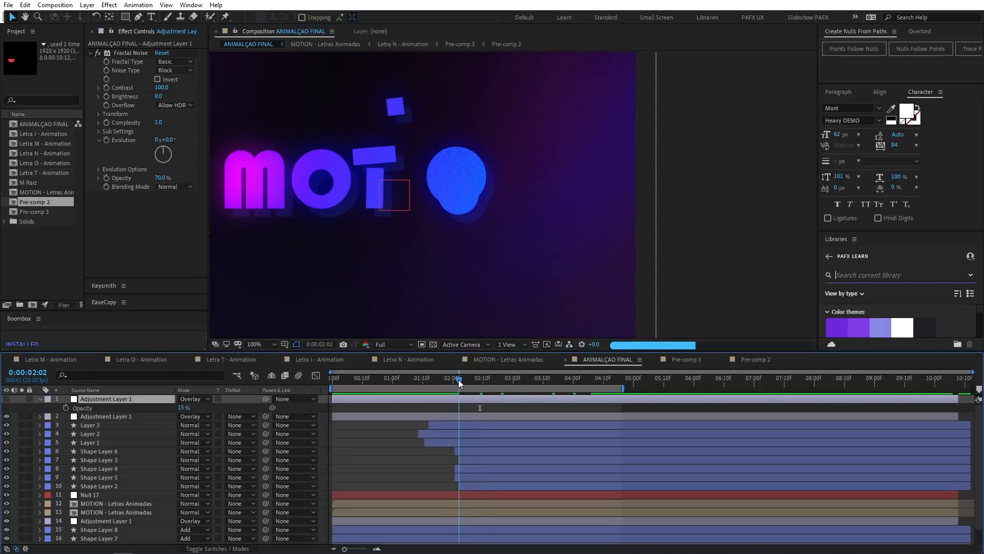
pyautogui.moveTo(459, 380); pyautogui.dragTo(494, 359)
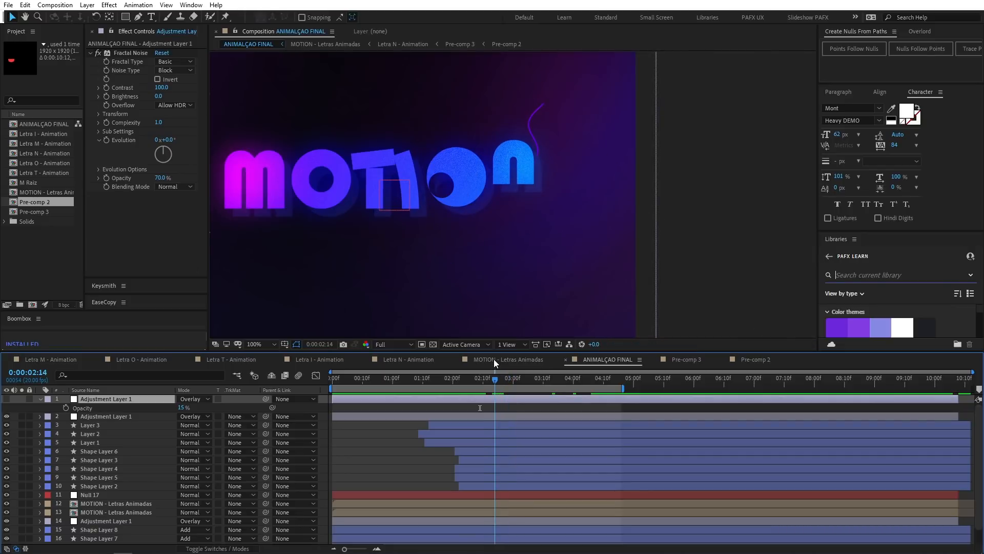
pyautogui.moveTo(494, 356); pyautogui.dragTo(417, 370)
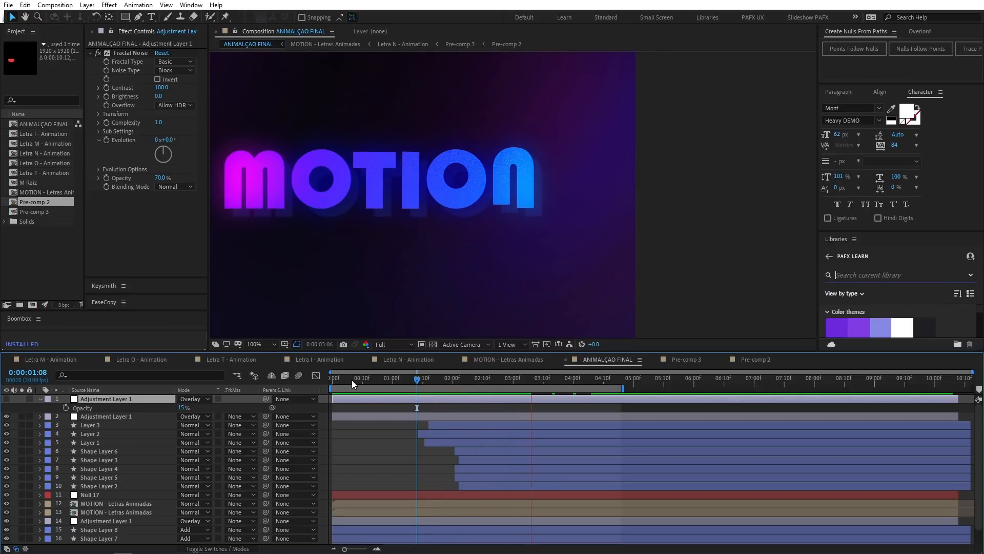
pyautogui.press('space')
# Fit the whole composition in the viewer and preview the animation from its first frame.
pyautogui.click(256, 343)
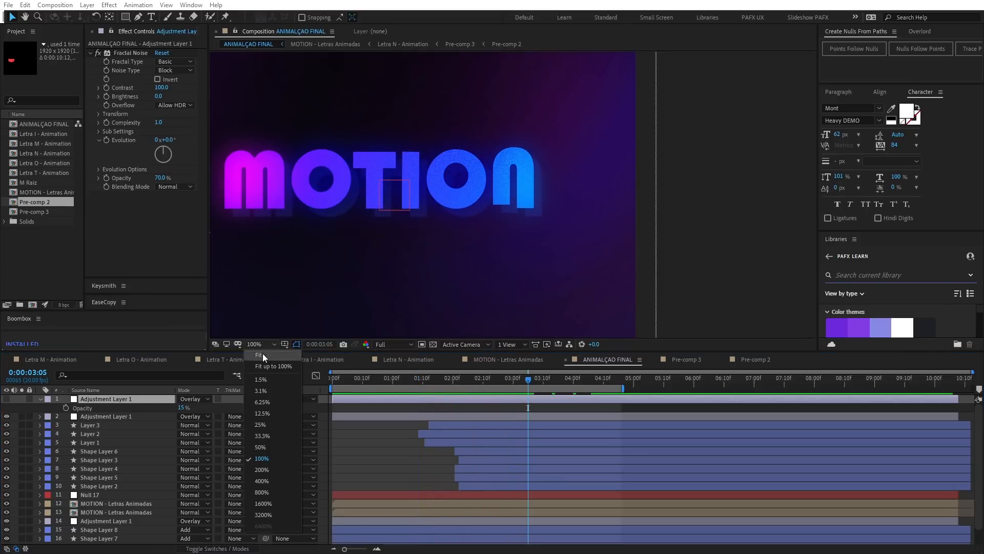
pyautogui.click(263, 354)
pyautogui.press('Home')
pyautogui.press('space')
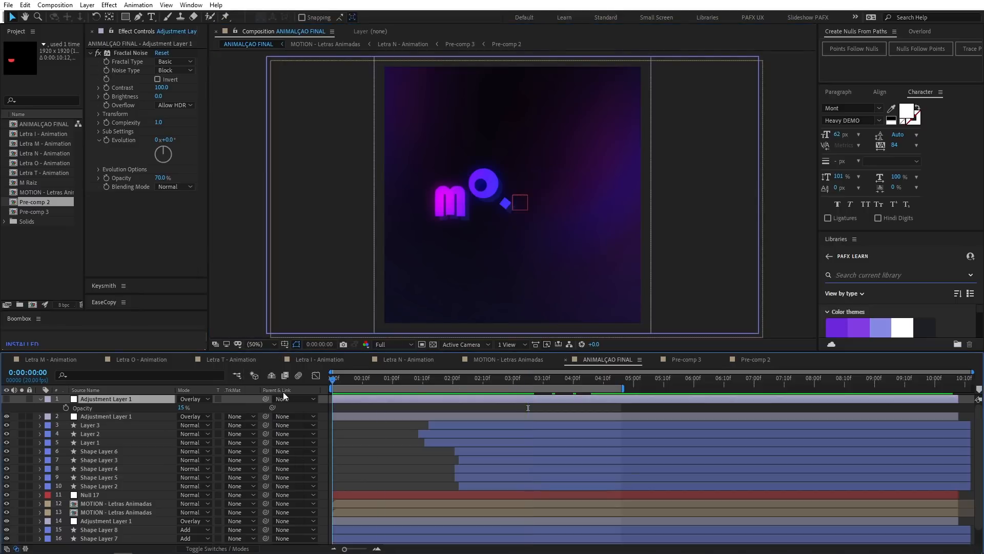